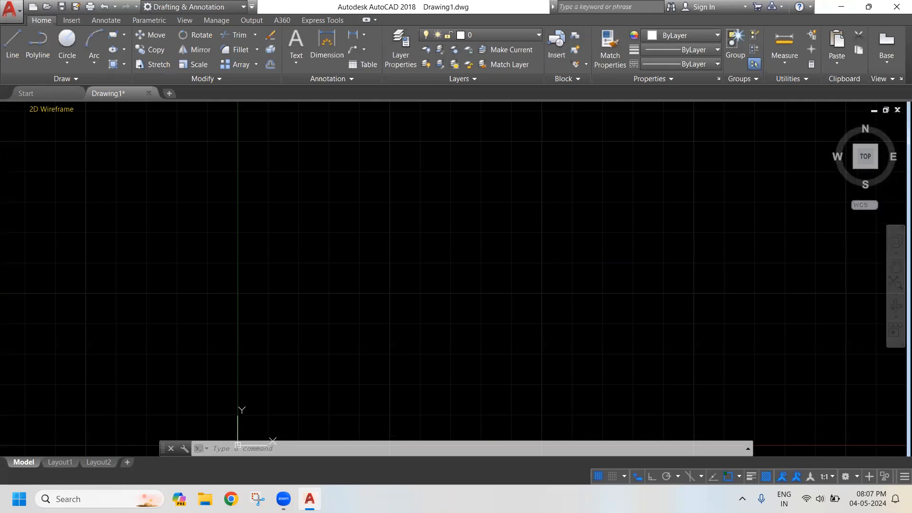
- Draw two separate, roughly square rectangles above and to the right of the origin
middle_drag(297, 302, 354, 232)
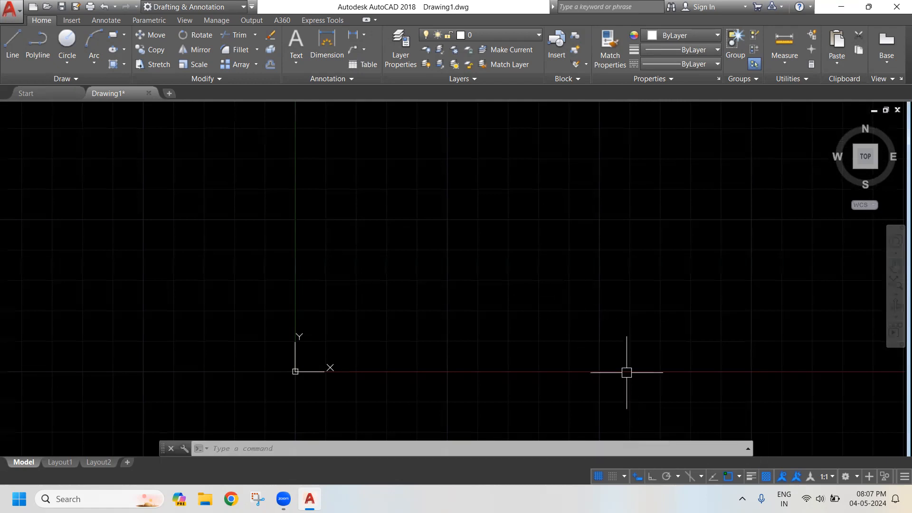
middle_drag(498, 257, 444, 281)
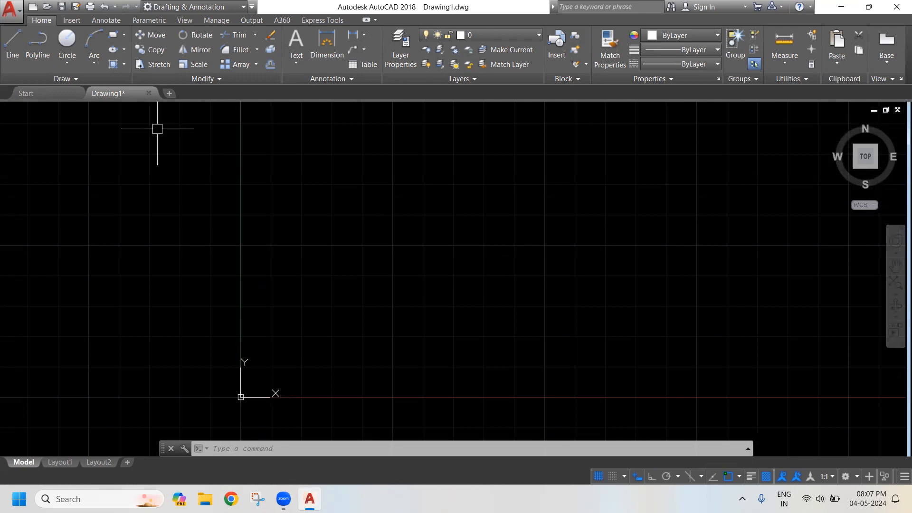
click(110, 36)
scroll(448, 328, down, 4)
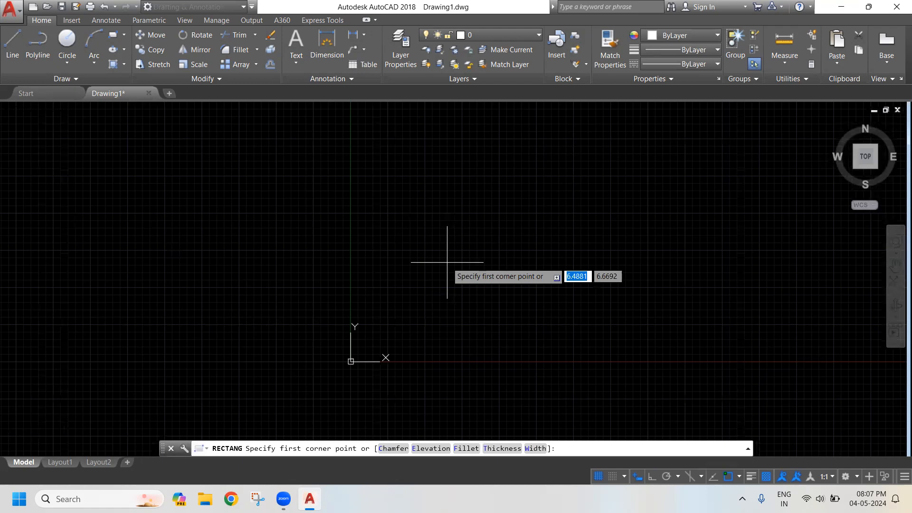
right_click(407, 219)
click(600, 140)
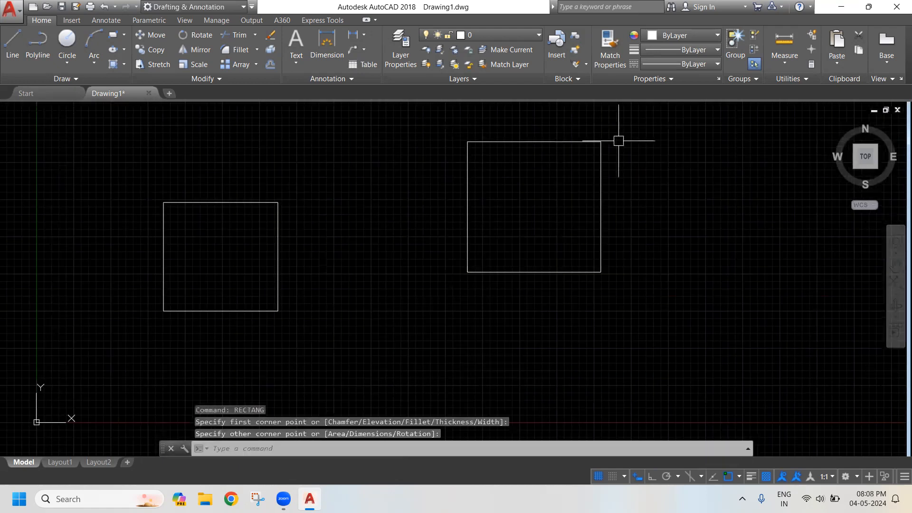
- Draw a third, larger rectangle to the right of the other two
scroll(743, 193, down, 2)
middle_drag(710, 209, 708, 212)
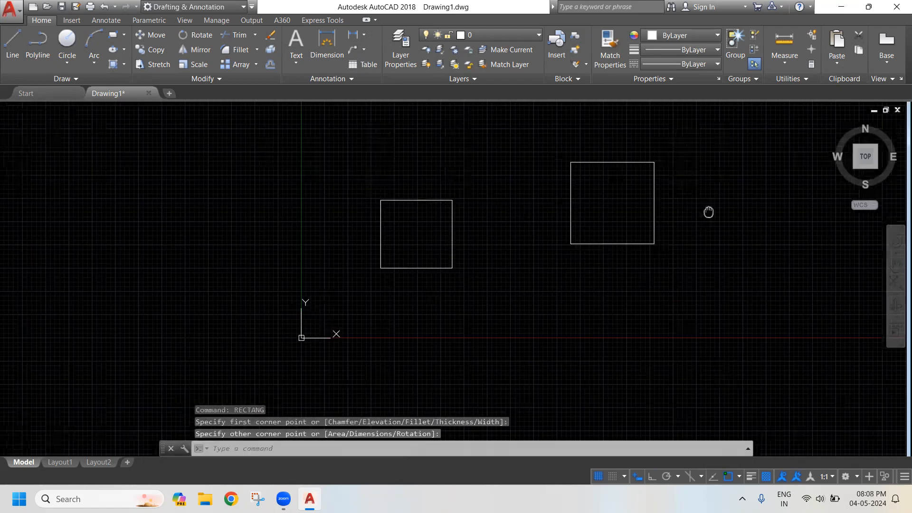
middle_drag(708, 212, 353, 252)
key(Return)
click(540, 168)
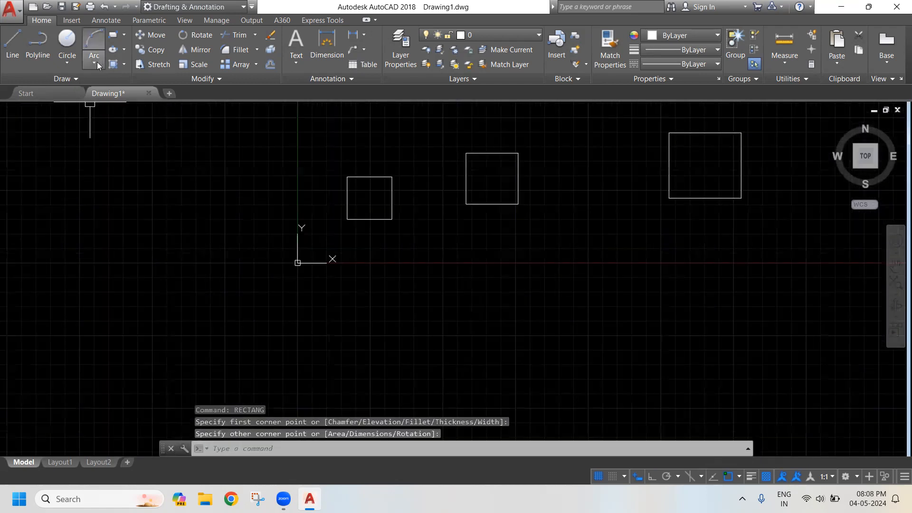
click(97, 62)
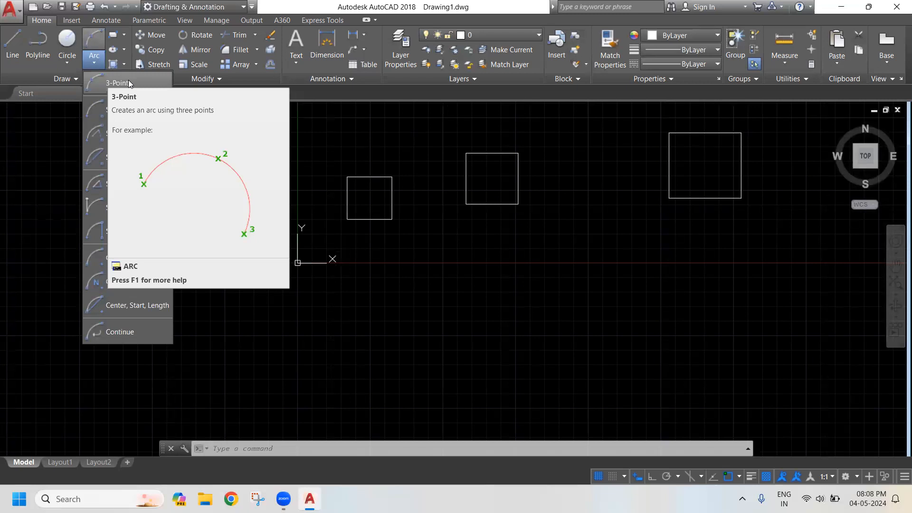
click(347, 264)
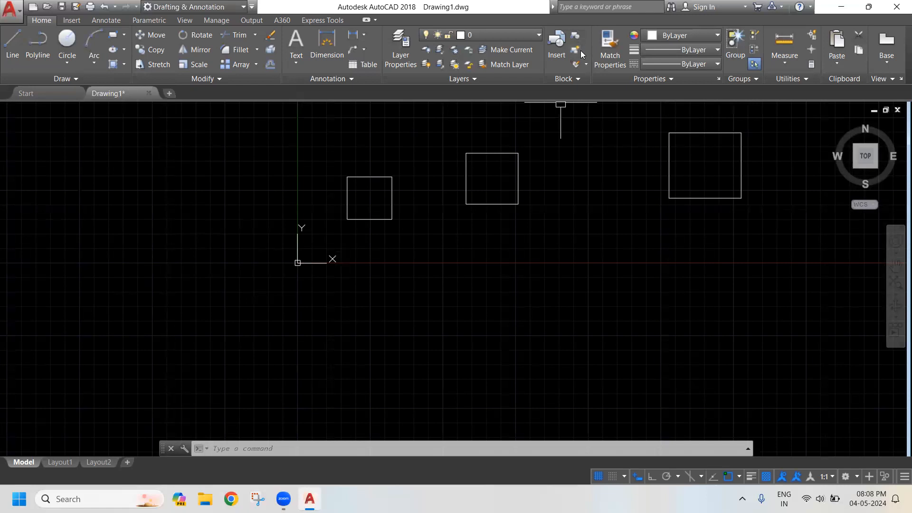
- Handwrite the arc terms Start, End, Center and Rad in red beside the rectangles and bracket the list
mouse_move(97, 182)
mouse_down()
mouse_move(84, 223)
mouse_move(127, 220)
mouse_move(125, 201)
mouse_move(202, 195)
mouse_up()
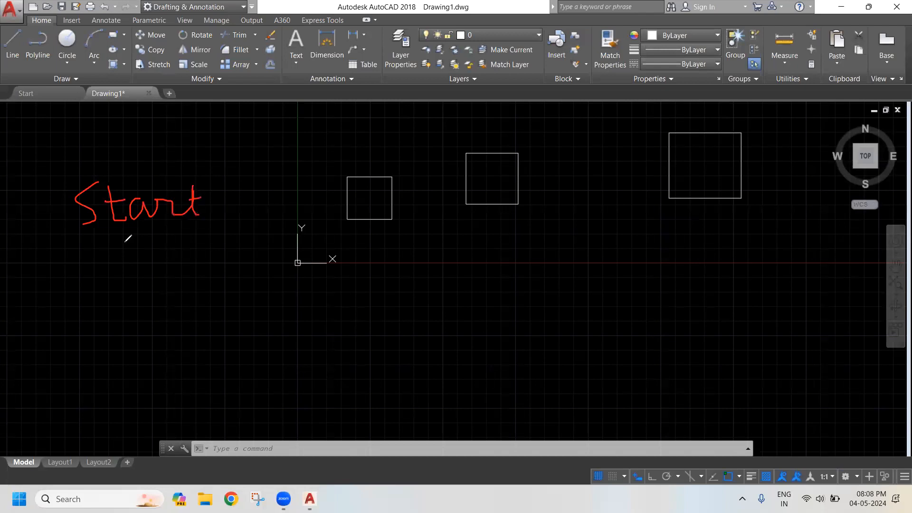
mouse_move(103, 252)
mouse_down()
mouse_move(114, 283)
mouse_move(169, 256)
mouse_move(169, 288)
mouse_up()
mouse_move(131, 323)
mouse_down()
mouse_move(107, 336)
mouse_move(129, 343)
mouse_move(163, 328)
mouse_move(179, 337)
mouse_move(201, 327)
mouse_move(231, 342)
mouse_move(223, 338)
mouse_up()
mouse_move(131, 372)
mouse_down()
mouse_move(138, 406)
mouse_move(172, 404)
mouse_move(201, 368)
mouse_move(202, 403)
mouse_up()
click(214, 395)
mouse_move(220, 179)
mouse_down()
mouse_move(250, 246)
mouse_move(254, 376)
mouse_up()
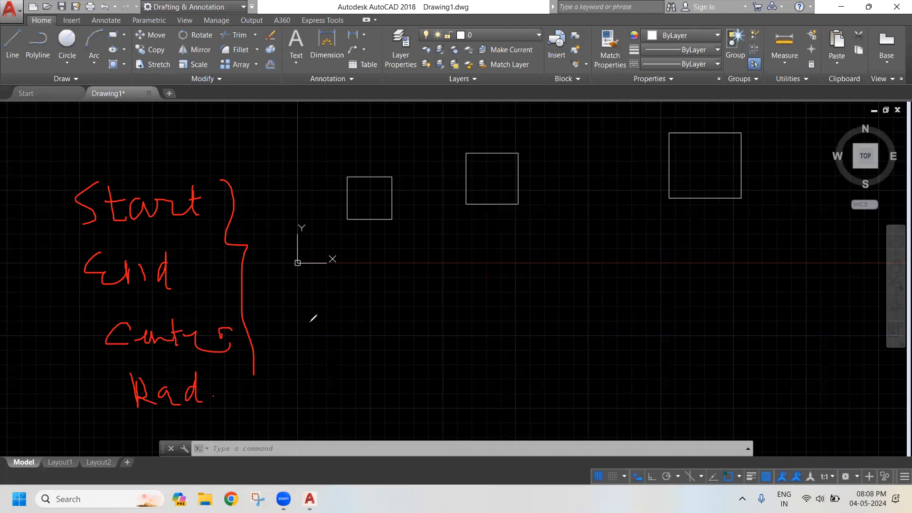
- Handwrite "3 minimum" beside the bracketed list and underline it
mouse_move(309, 319)
mouse_down()
mouse_move(327, 364)
mouse_move(309, 377)
mouse_up()
mouse_move(348, 338)
mouse_down()
mouse_move(371, 366)
mouse_move(393, 372)
mouse_move(395, 359)
mouse_up()
drag(402, 355, 429, 375)
mouse_move(435, 362)
mouse_down()
mouse_move(439, 373)
mouse_move(469, 370)
mouse_move(519, 352)
mouse_move(559, 375)
mouse_up()
click(431, 340)
drag(349, 395, 615, 389)
- Tick the handwritten Start, End, Center and Rad entries and add "Angle" beneath them
drag(74, 199, 87, 201)
drag(36, 274, 119, 272)
drag(66, 337, 126, 352)
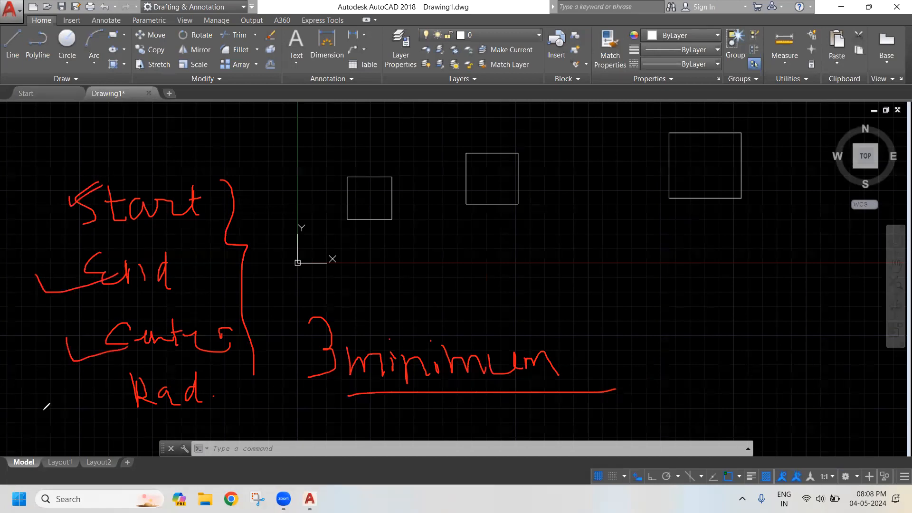
mouse_move(57, 393)
mouse_down()
mouse_move(58, 409)
mouse_move(142, 400)
mouse_up()
mouse_move(187, 436)
mouse_down()
mouse_move(237, 418)
mouse_move(244, 430)
mouse_move(320, 432)
mouse_up()
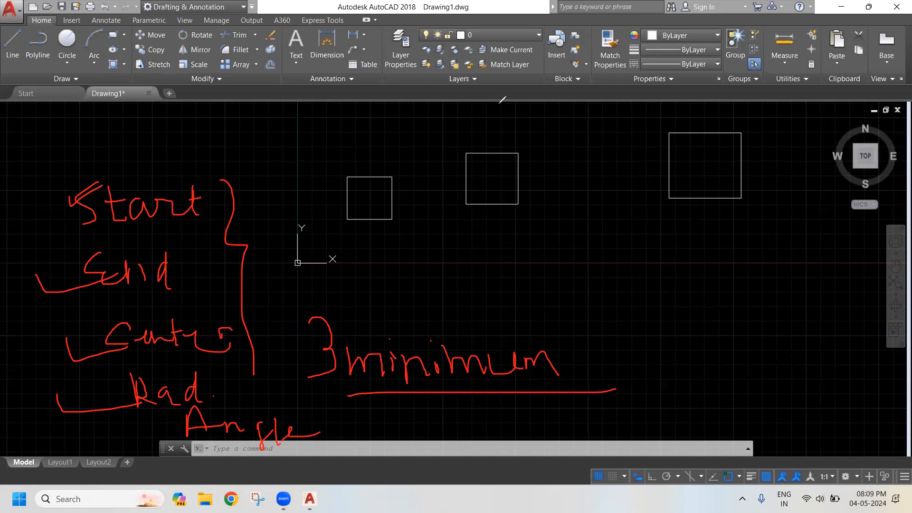
- Clear all the handwritten annotations from the drawing view
click(499, 103)
click(545, 87)
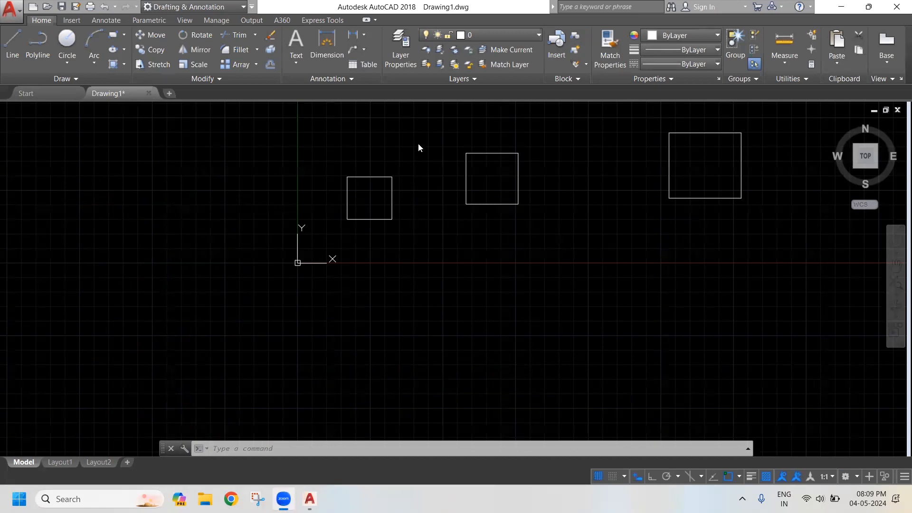
- Draw a 3-Point arc bulging upward in the empty area above the leftmost rectangle
scroll(341, 219, down, 2)
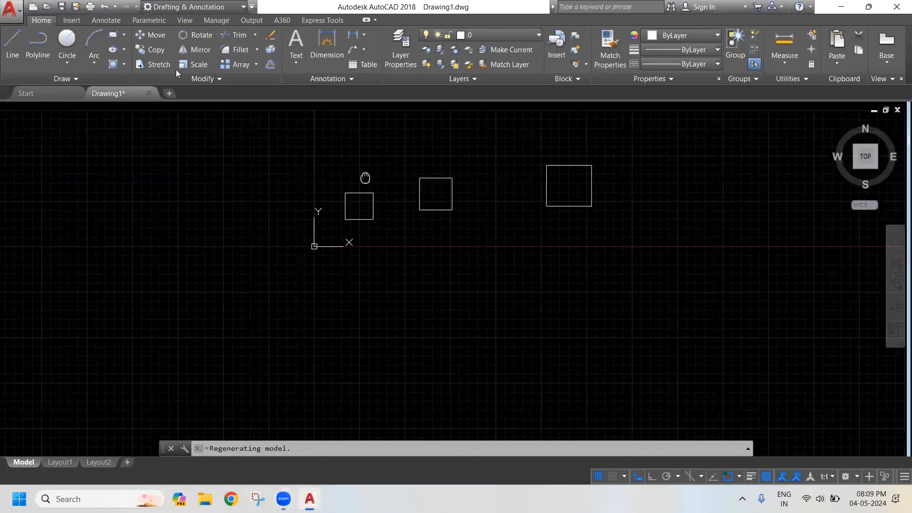
click(88, 60)
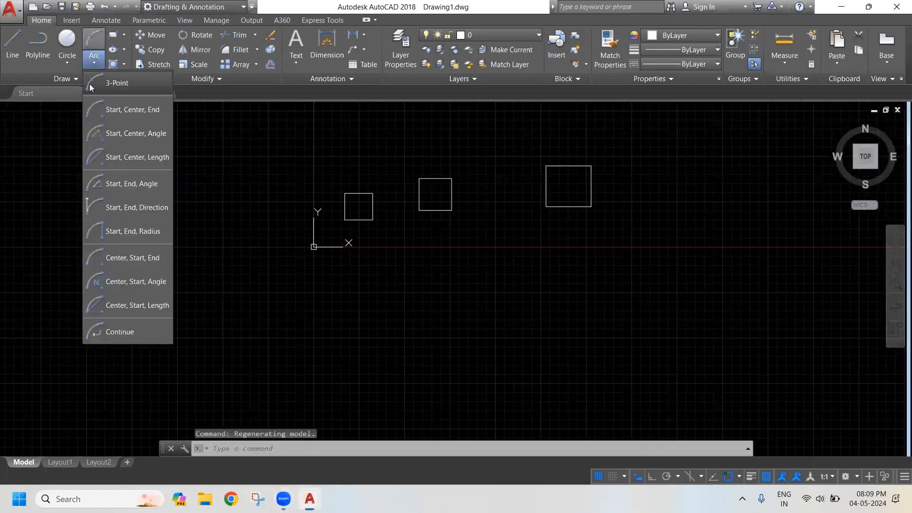
click(114, 84)
scroll(327, 251, up, 4)
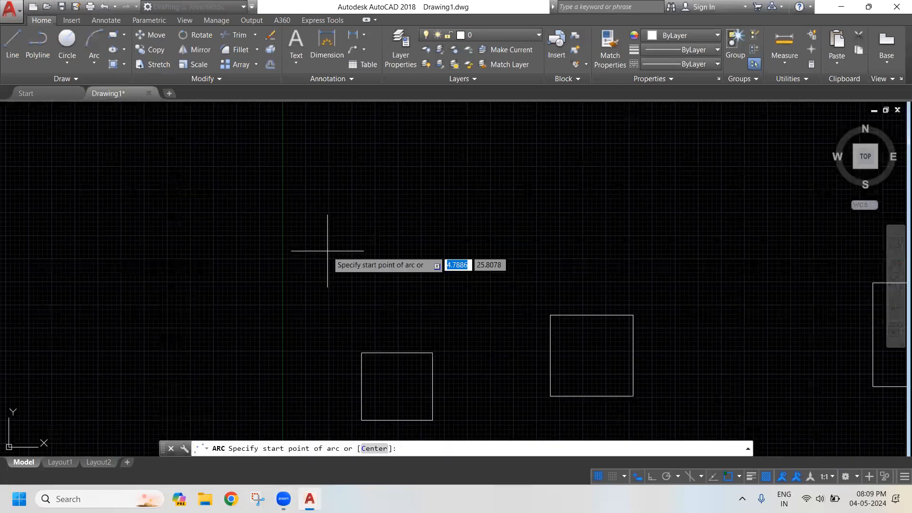
click(323, 270)
click(350, 216)
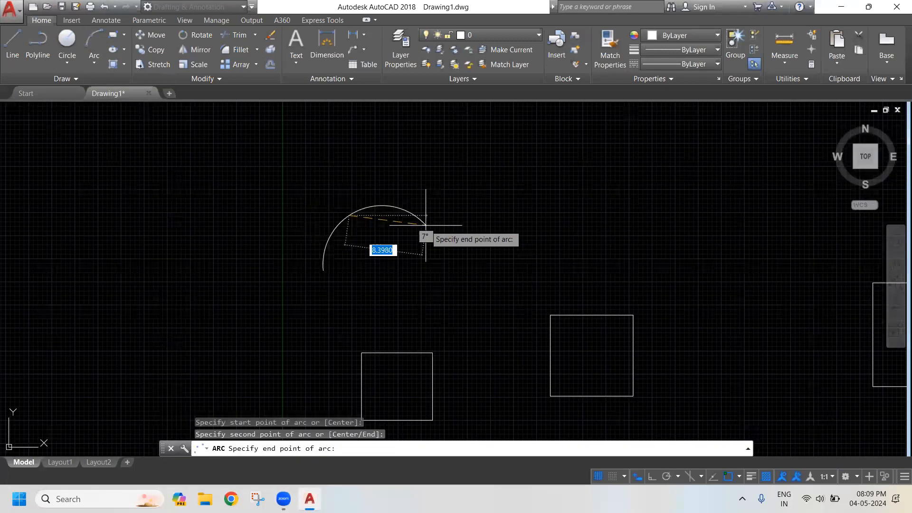
click(425, 225)
scroll(399, 232, up, 2)
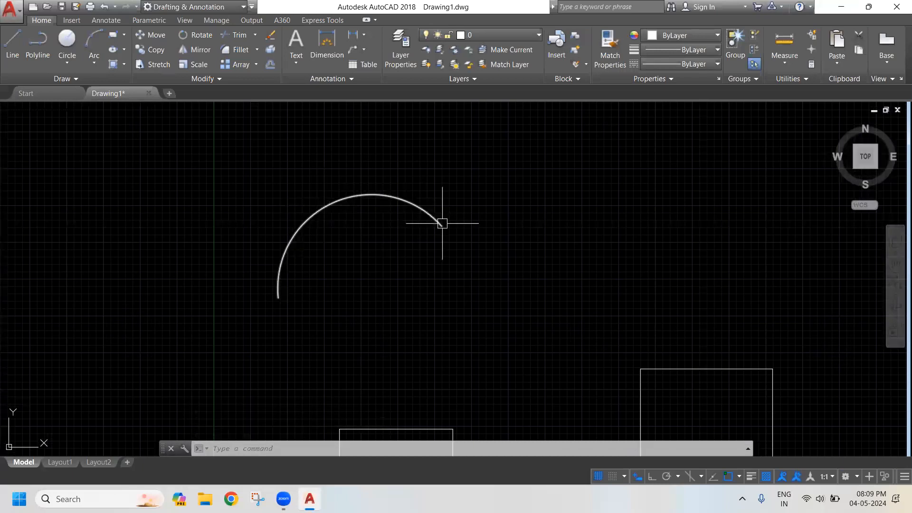
- Move the 3-Point arc up and to the left by its center grip, and stretch its right endpoint outward
click(409, 202)
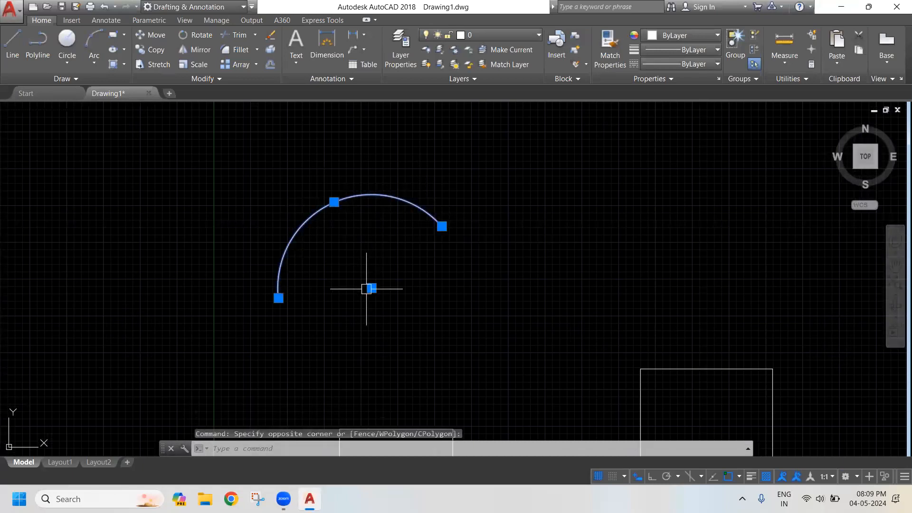
click(371, 288)
click(301, 250)
click(371, 187)
click(434, 177)
- Draw a Start, Center, End arc on the leftmost rectangle from its upper-right corner, centered on the top edge's midpoint, to its upper-left corner
middle_drag(381, 248, 372, 149)
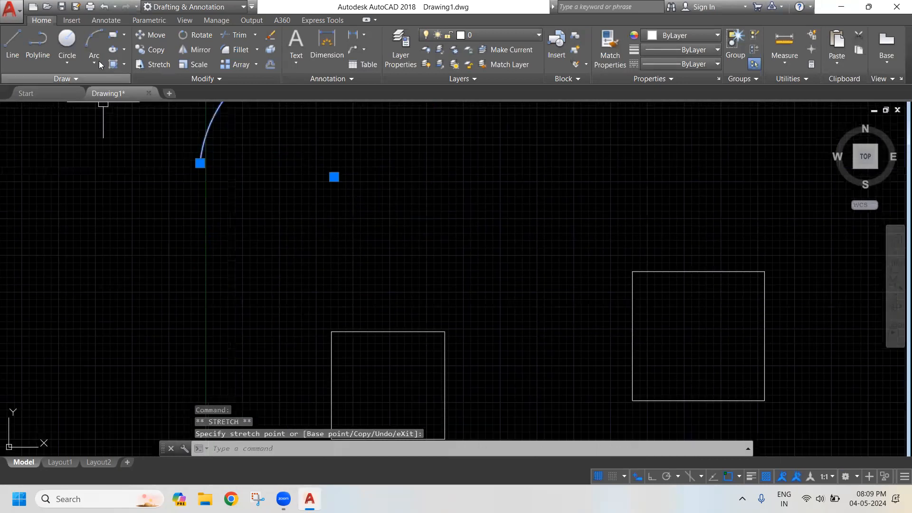
click(95, 61)
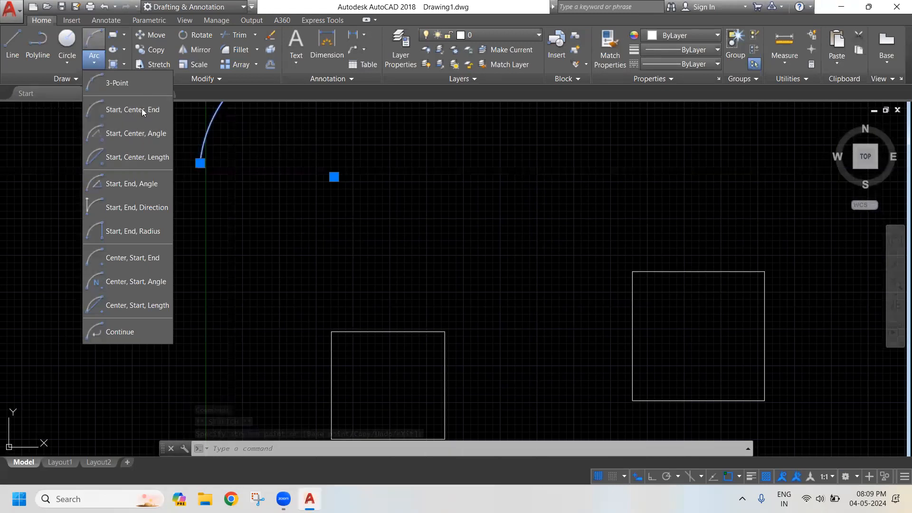
click(132, 109)
middle_drag(336, 231, 394, 118)
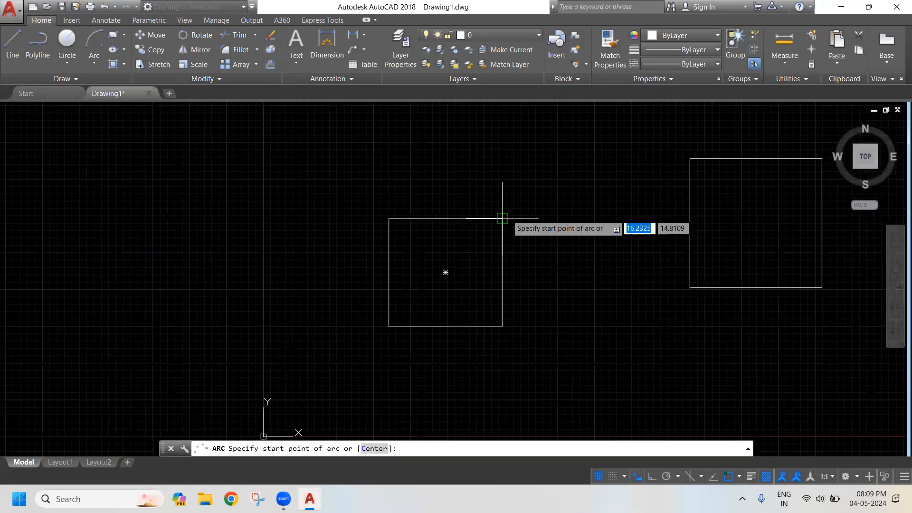
click(502, 218)
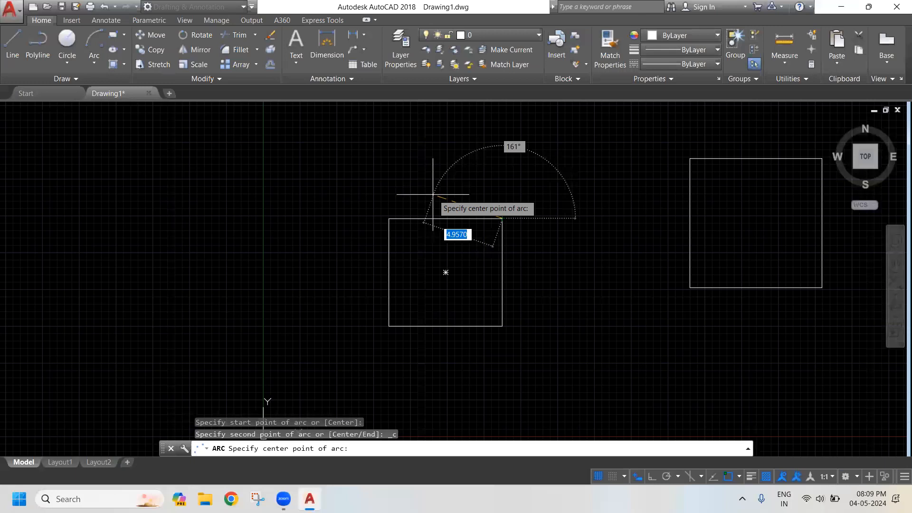
click(446, 219)
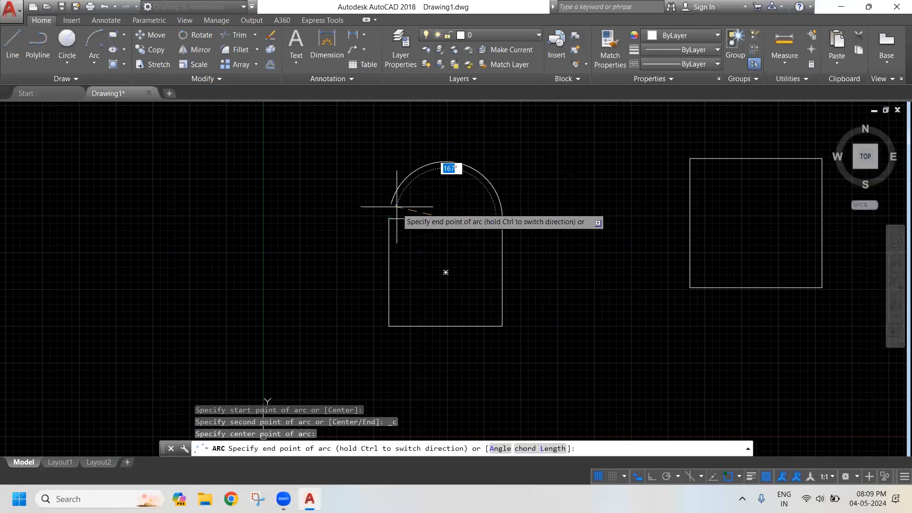
click(389, 218)
- Draw a downward Start, Center, End semicircle on the same rectangle's bottom edge, centered on its midpoint, from the lower-right to the lower-left corner
middle_drag(430, 248, 413, 203)
scroll(413, 203, down, 2)
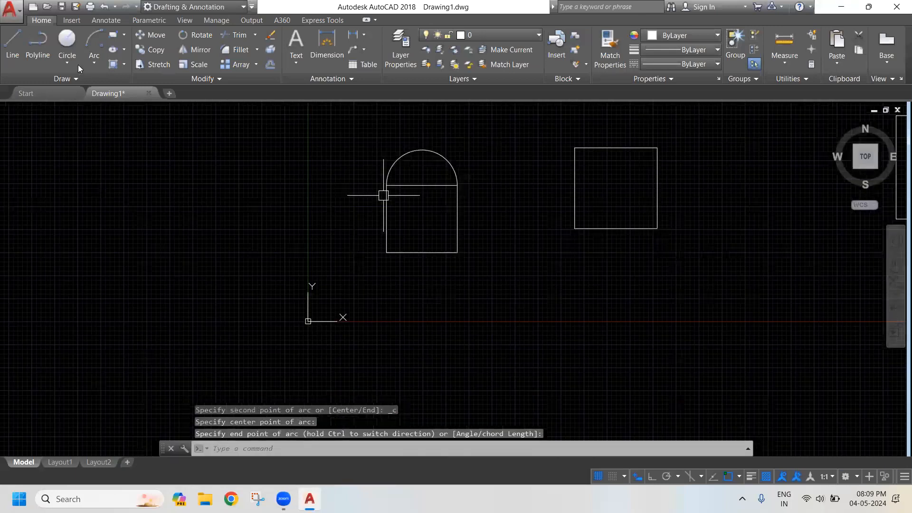
click(94, 67)
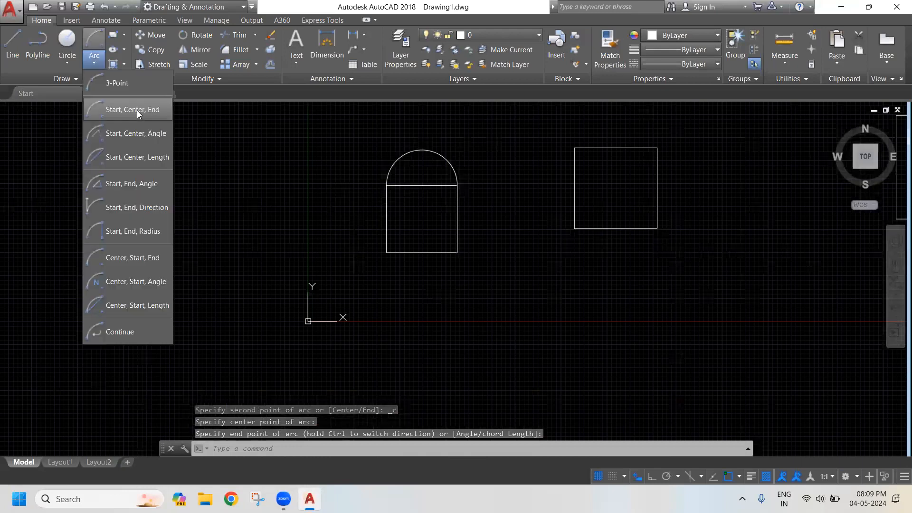
click(137, 110)
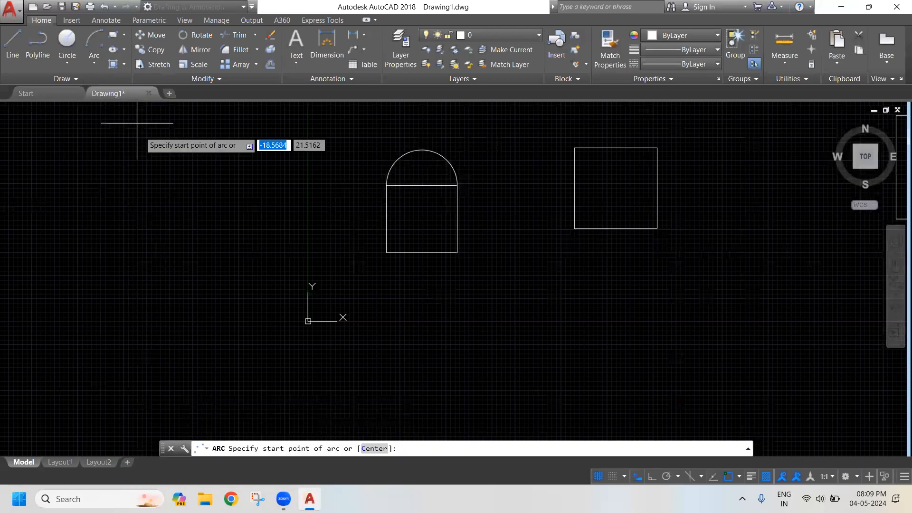
click(449, 253)
click(421, 219)
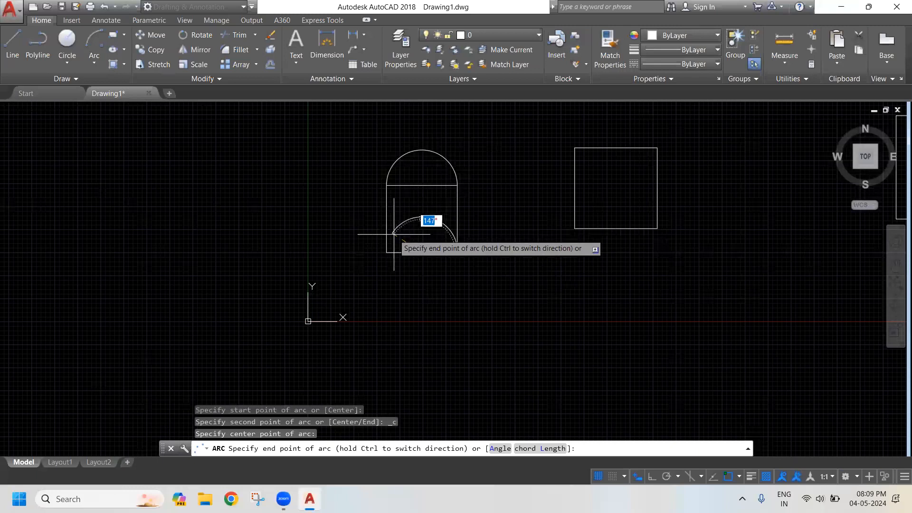
scroll(395, 233, up, 5)
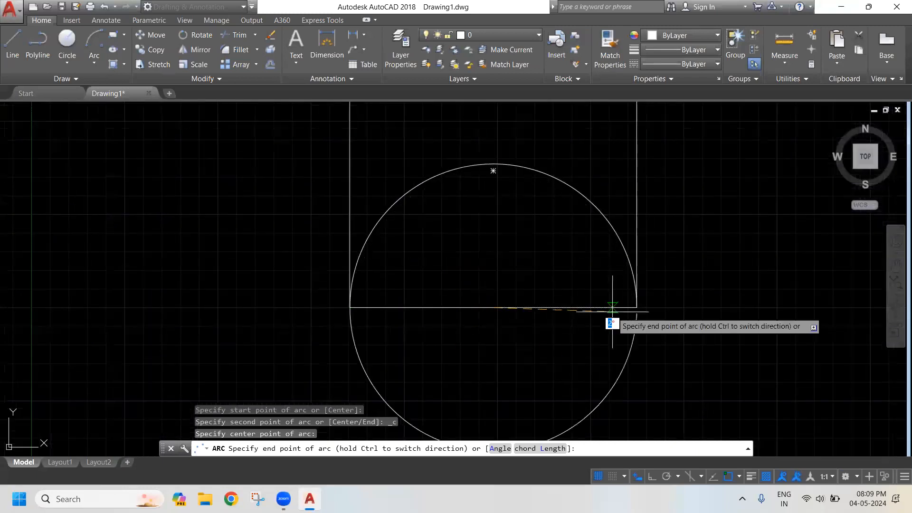
scroll(603, 329, down, 2)
middle_drag(603, 328, 545, 313)
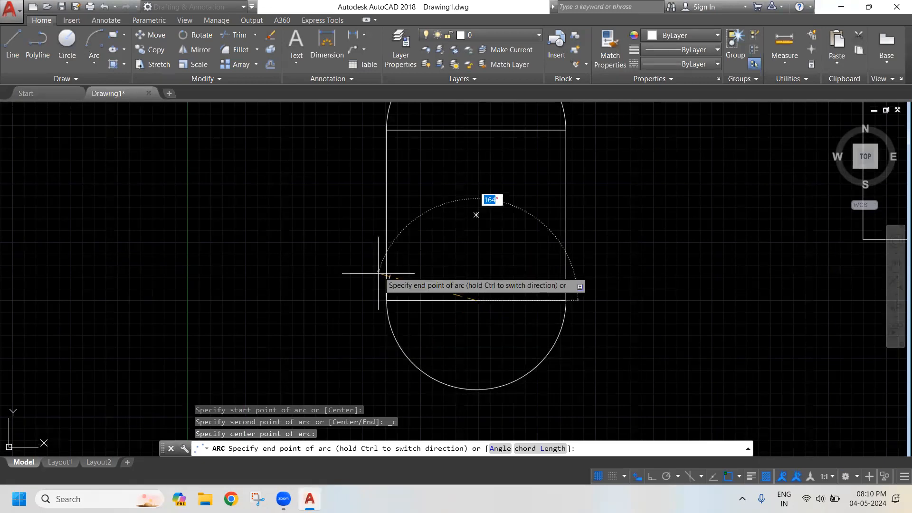
click(386, 300)
- Draw a Start, Center, Angle arc on the middle rectangle from its upper-right corner, centered on the top edge's midpoint, with a 135° included angle
scroll(566, 263, down, 2)
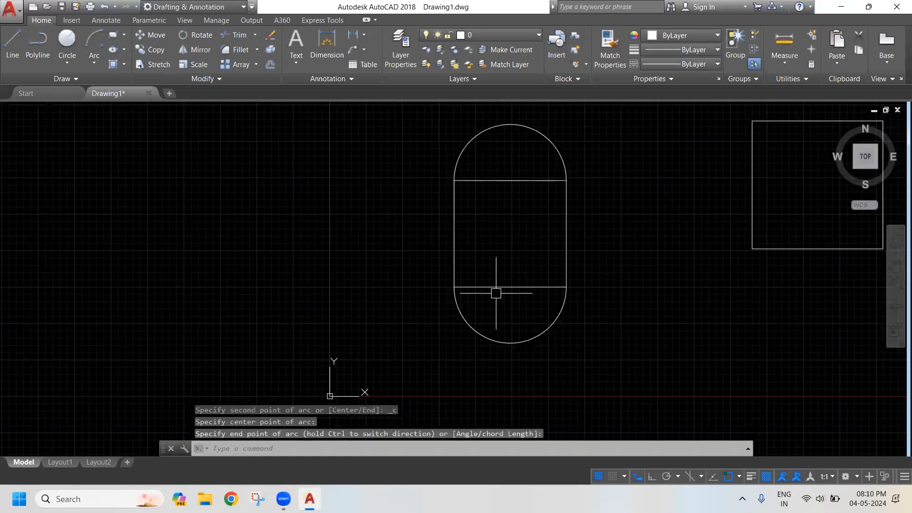
middle_drag(523, 248, 340, 256)
middle_drag(454, 243, 425, 239)
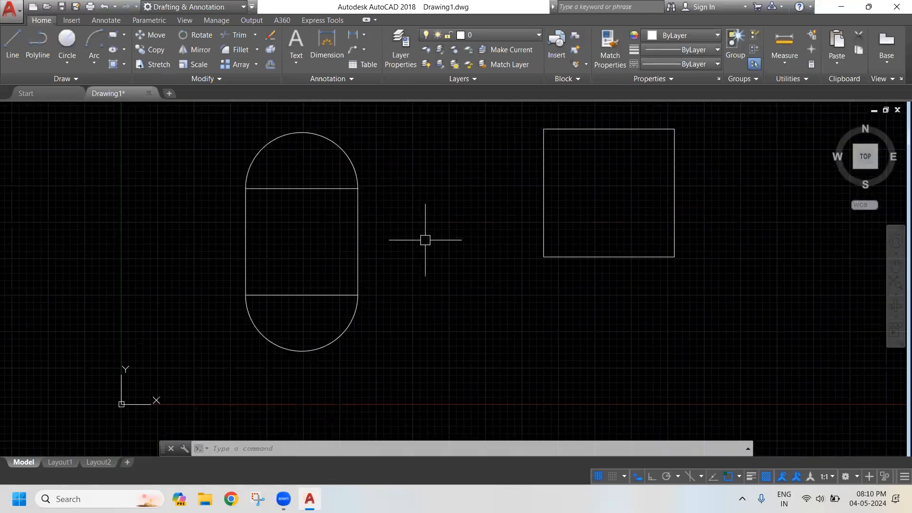
click(94, 61)
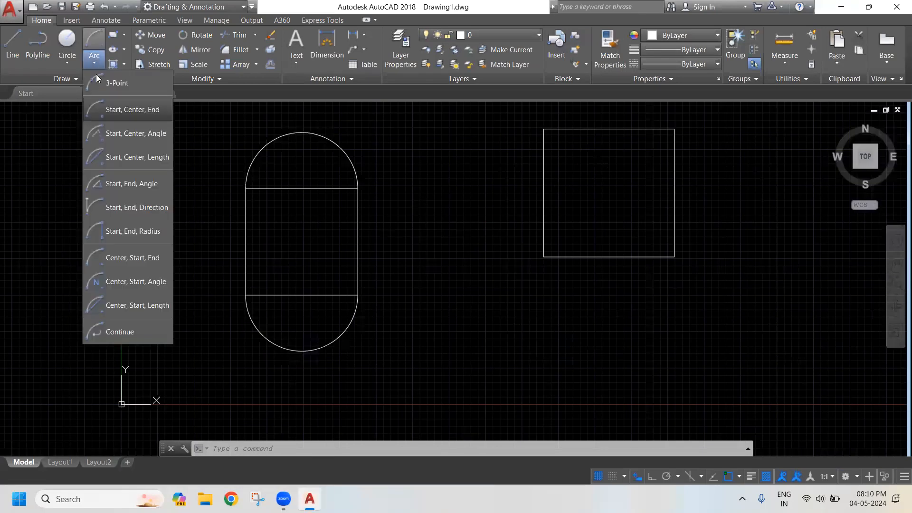
click(128, 134)
middle_drag(477, 213, 206, 358)
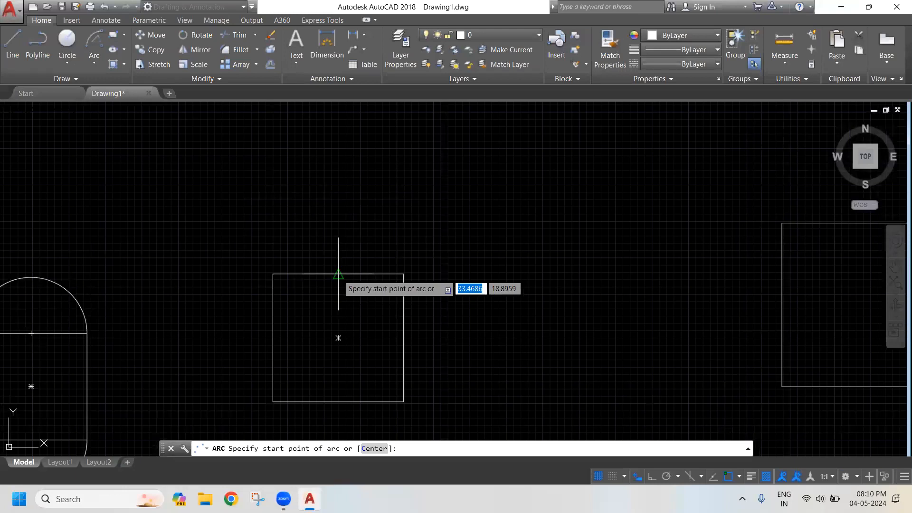
click(404, 274)
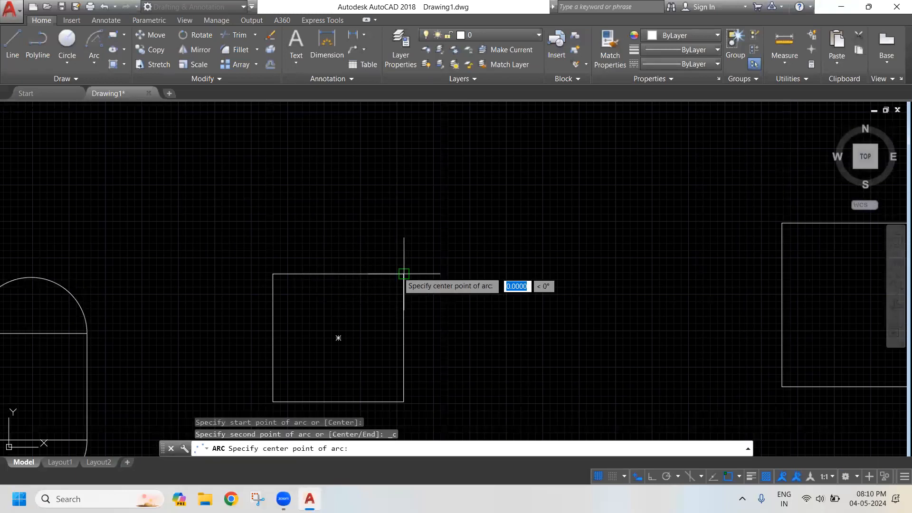
click(339, 274)
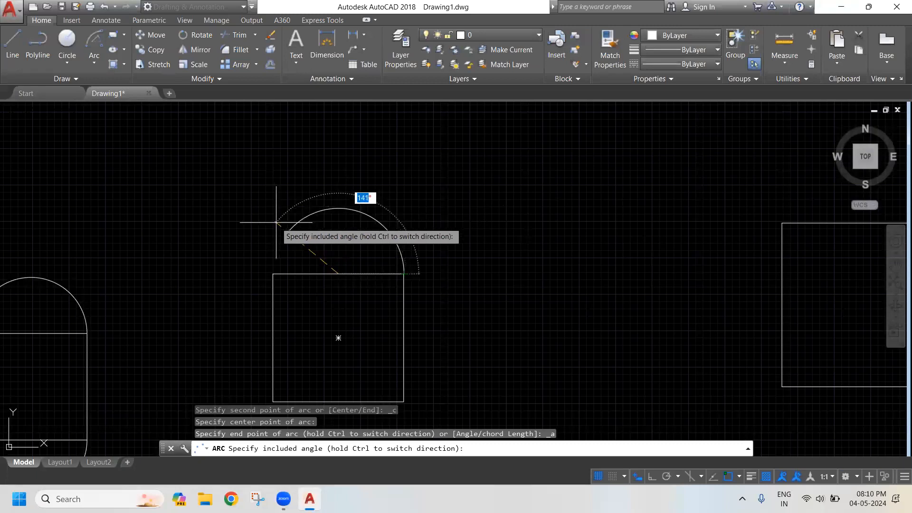
text(135)
key(Return)
scroll(360, 254, up, 2)
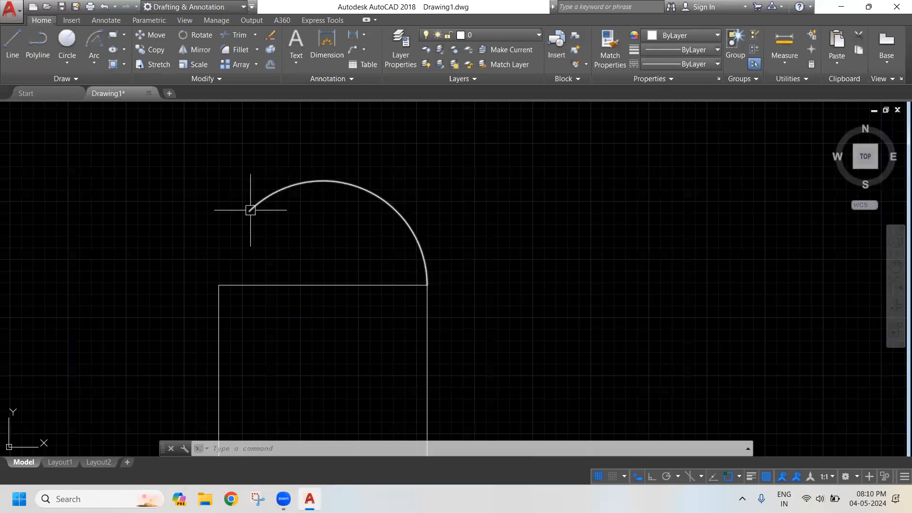
scroll(280, 217, down, 4)
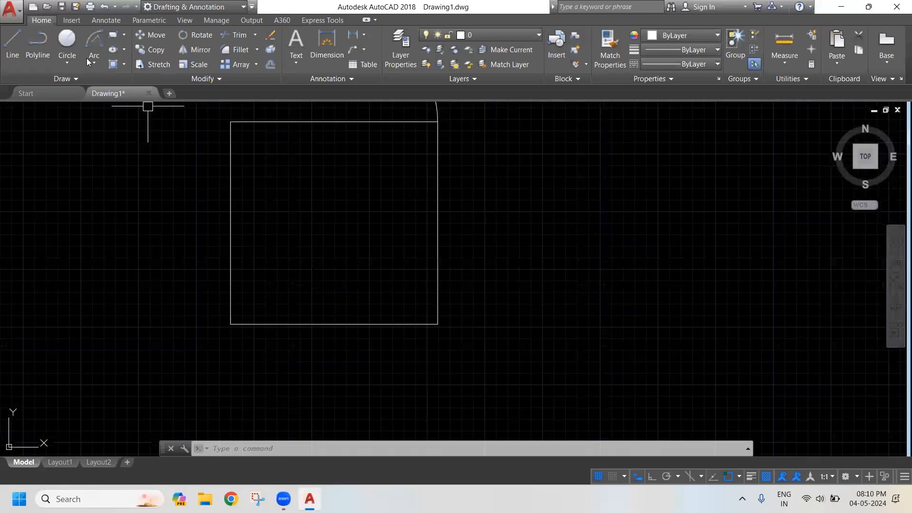
click(93, 61)
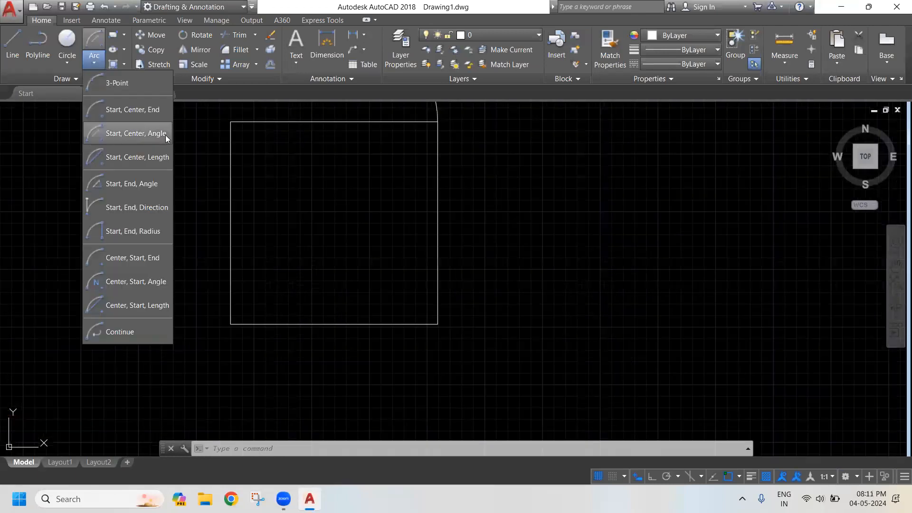
click(137, 134)
middle_drag(311, 270, 368, 255)
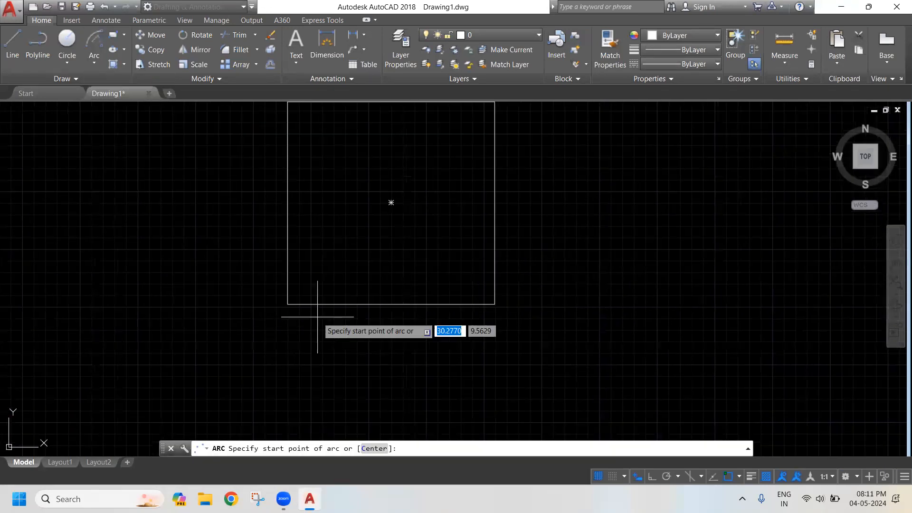
click(294, 311)
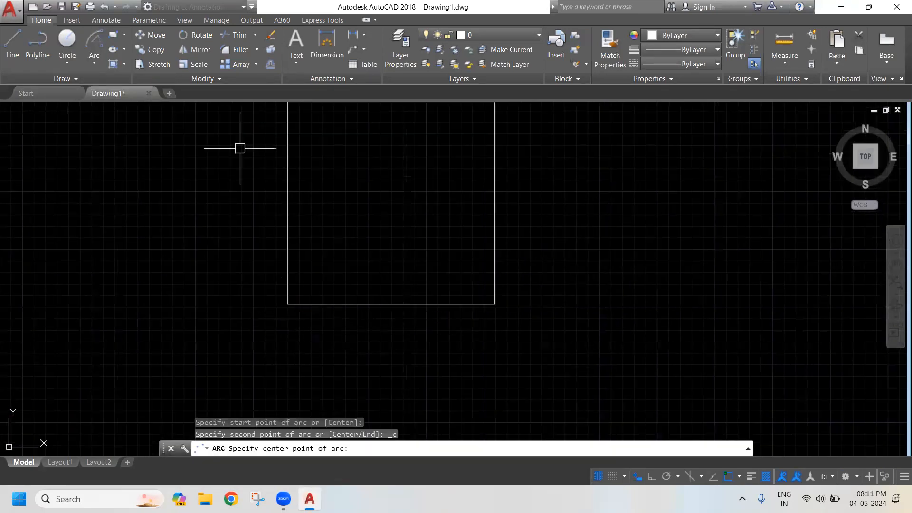
key(Escape)
- Draw a Start, Center, Angle arc from the middle rectangle's lower-left corner, centered on the bottom edge's midpoint, sweeping below and past the lower-right corner
click(94, 47)
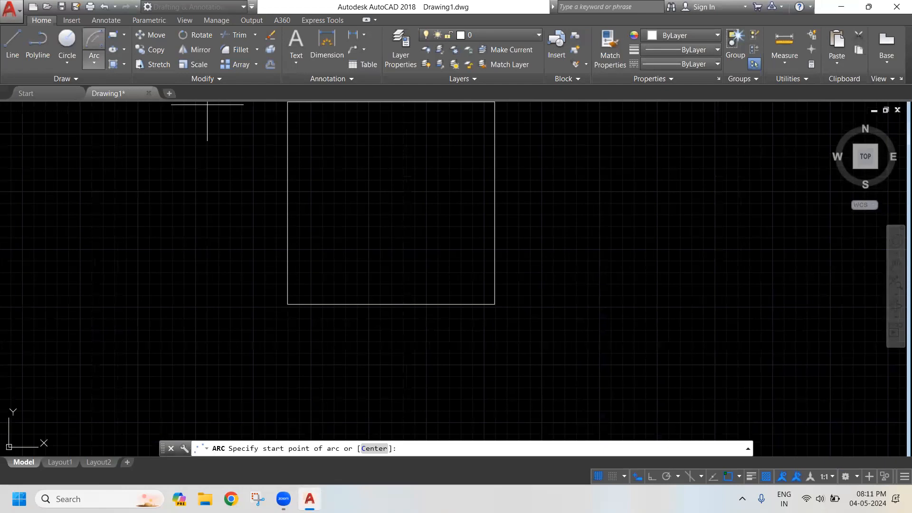
click(287, 303)
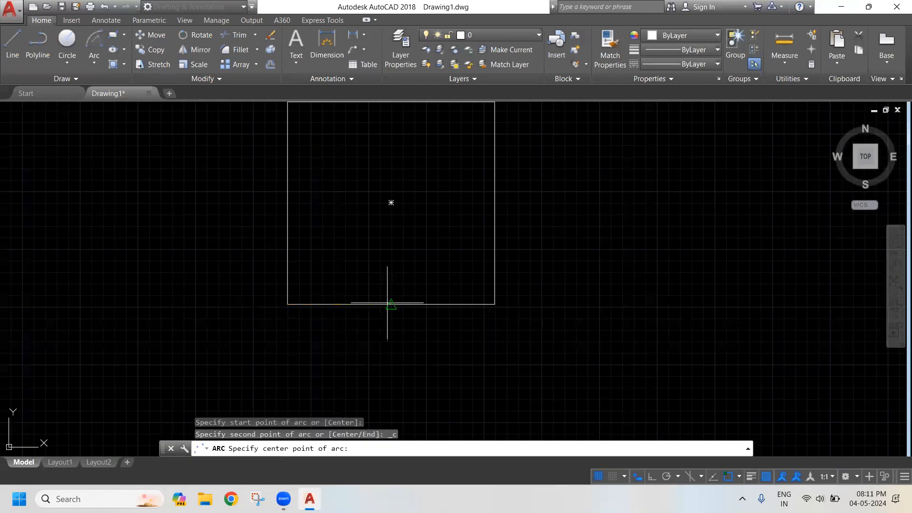
click(391, 304)
scroll(400, 325, down, 2)
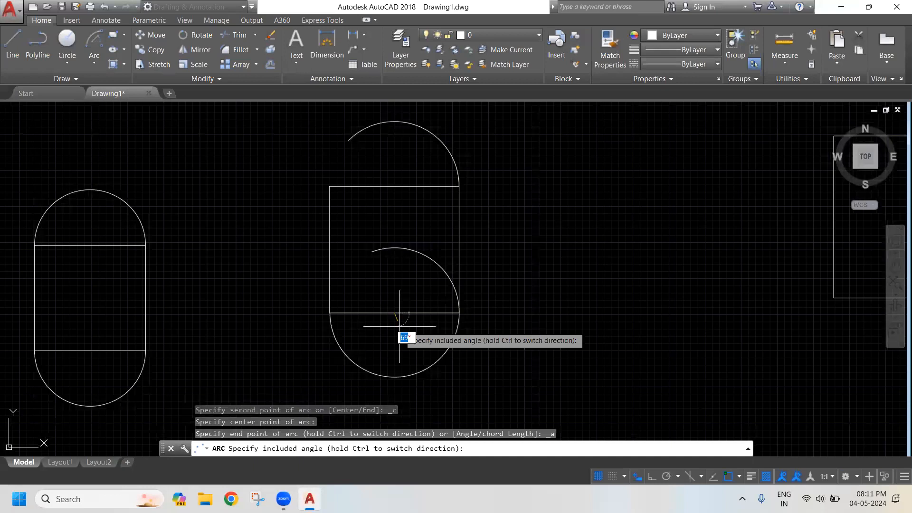
middle_drag(400, 326, 394, 300)
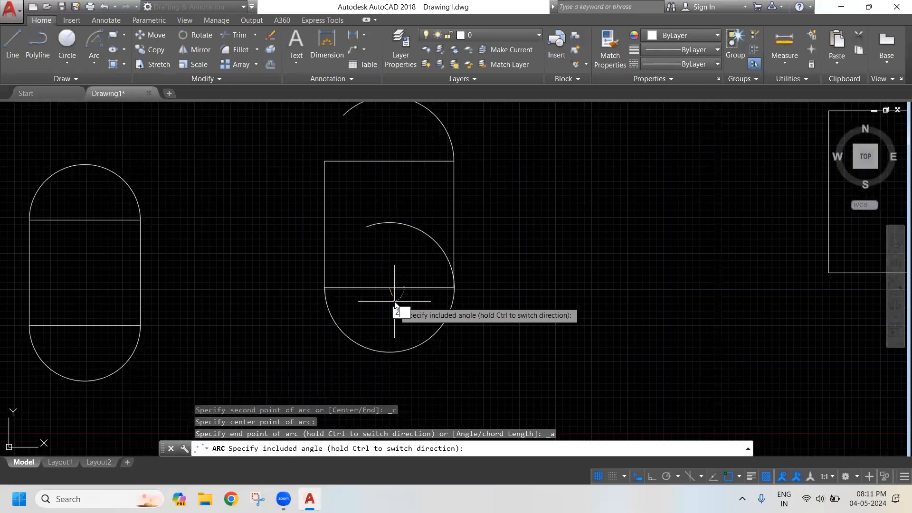
key(Return)
scroll(394, 301, up, 2)
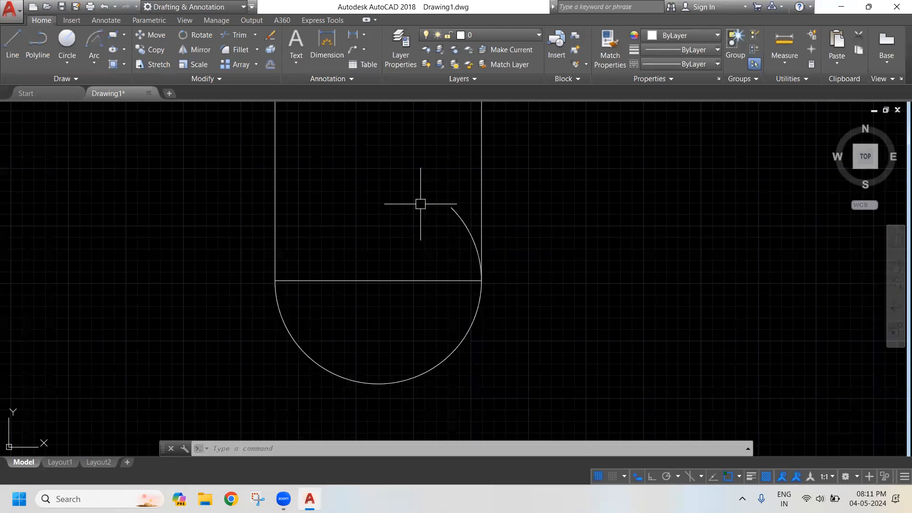
- Draw a Start, Center, Length arc on the rightmost rectangle from its upper-right corner, centered on the top edge's midpoint, with a chord length of 10
click(95, 61)
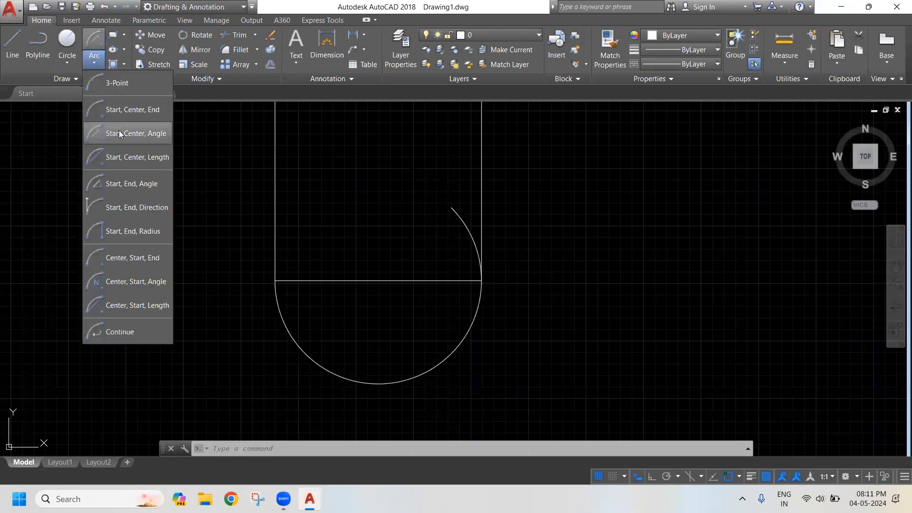
click(151, 161)
scroll(378, 217, down, 2)
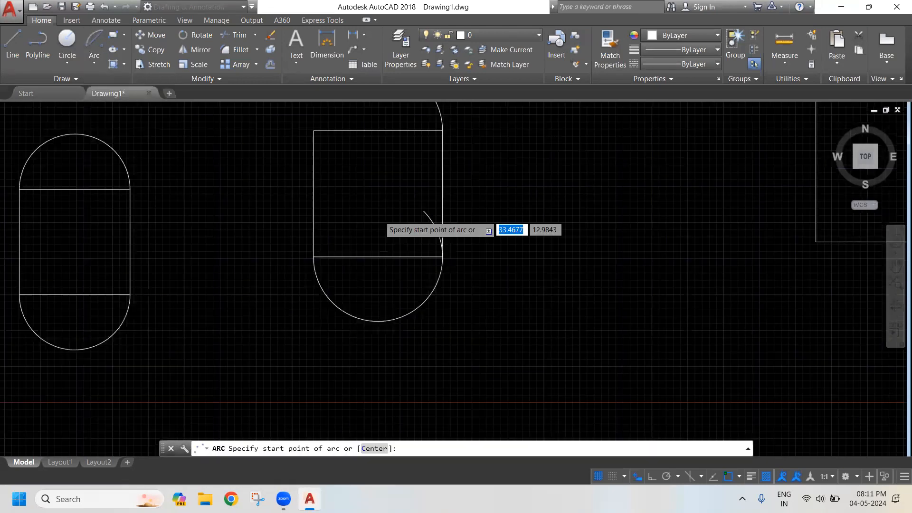
scroll(367, 220, down, 2)
middle_drag(640, 162, 500, 269)
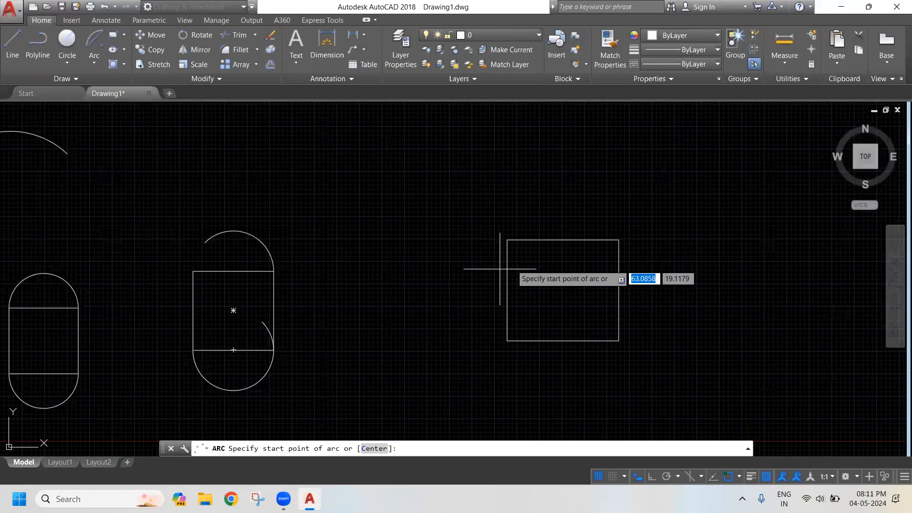
scroll(646, 209, up, 4)
click(579, 288)
click(436, 288)
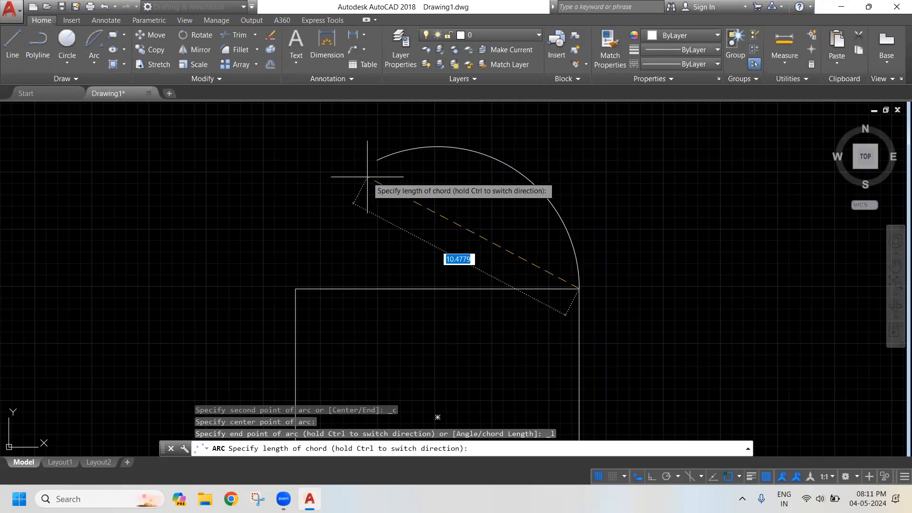
key(Return)
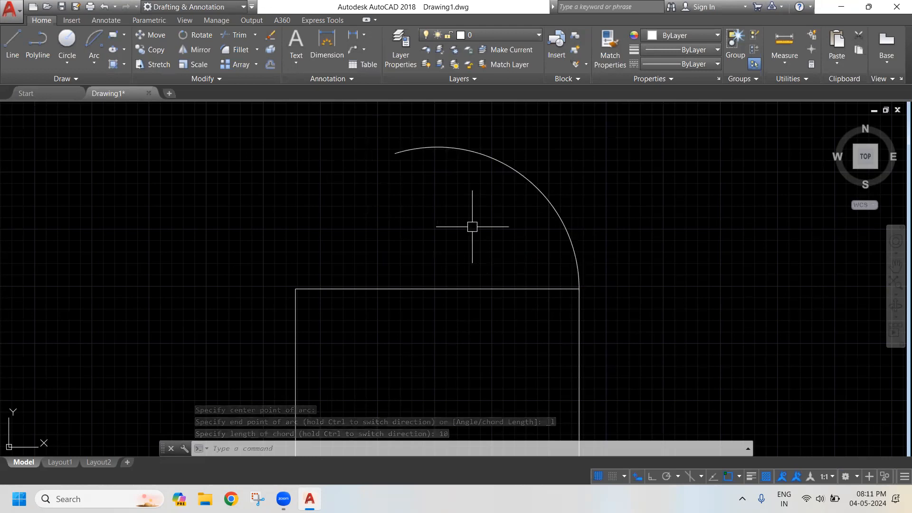
- Draw a roughly semicircular Start, End, Angle arc below the rightmost rectangle, from its lower-left corner to its lower-right corner
middle_drag(469, 249, 446, 260)
middle_drag(546, 275, 507, 269)
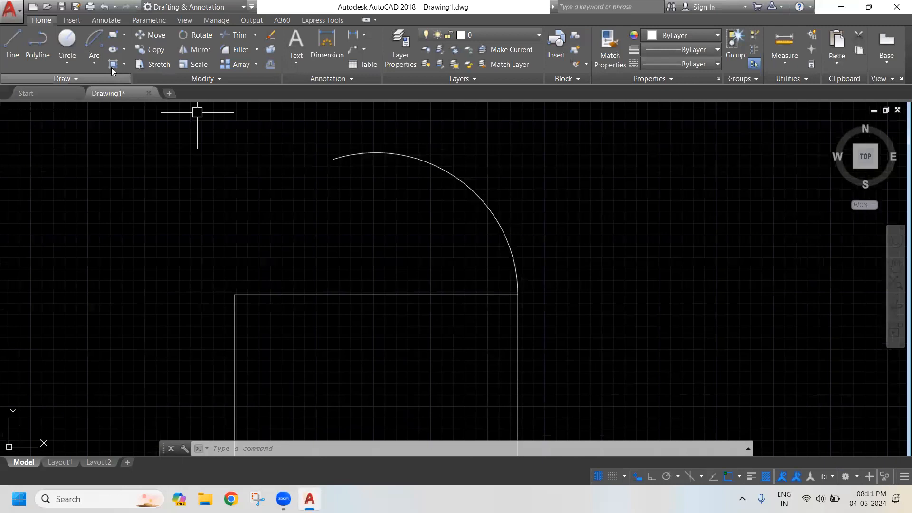
click(94, 61)
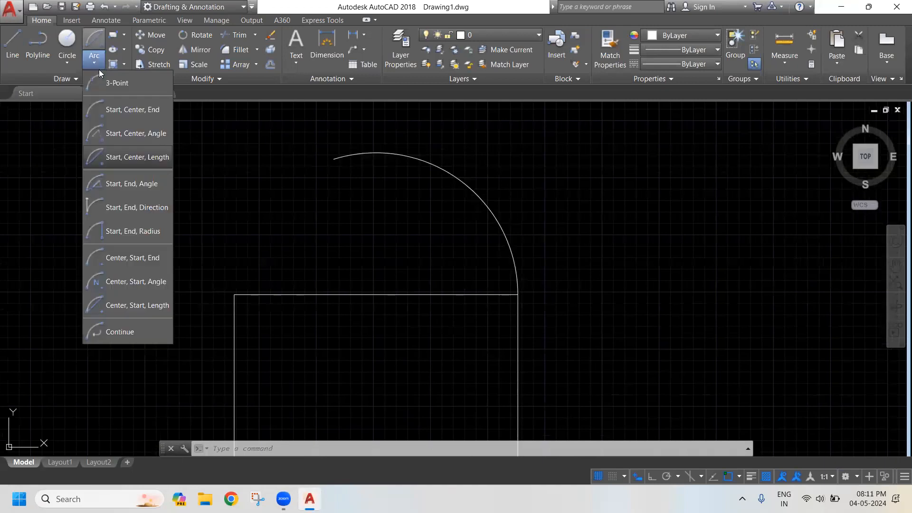
click(142, 188)
scroll(302, 224, down, 4)
mouse_move(150, 276)
middle_down()
mouse_move(462, 280)
mouse_move(375, 280)
middle_up()
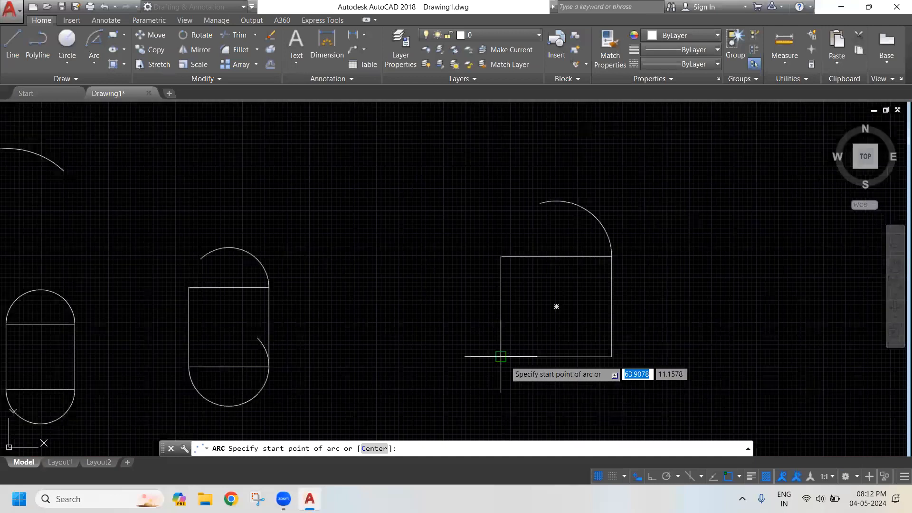
click(501, 356)
click(611, 356)
middle_drag(598, 394, 426, 343)
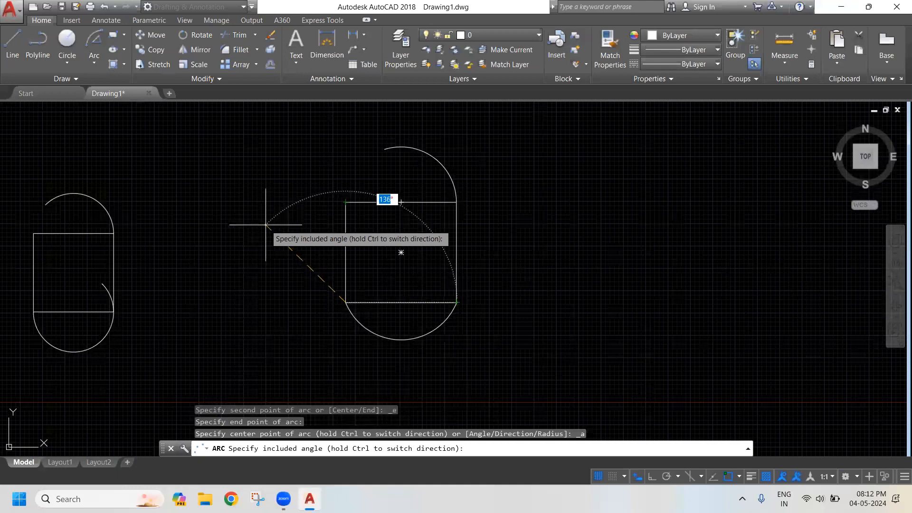
click(218, 314)
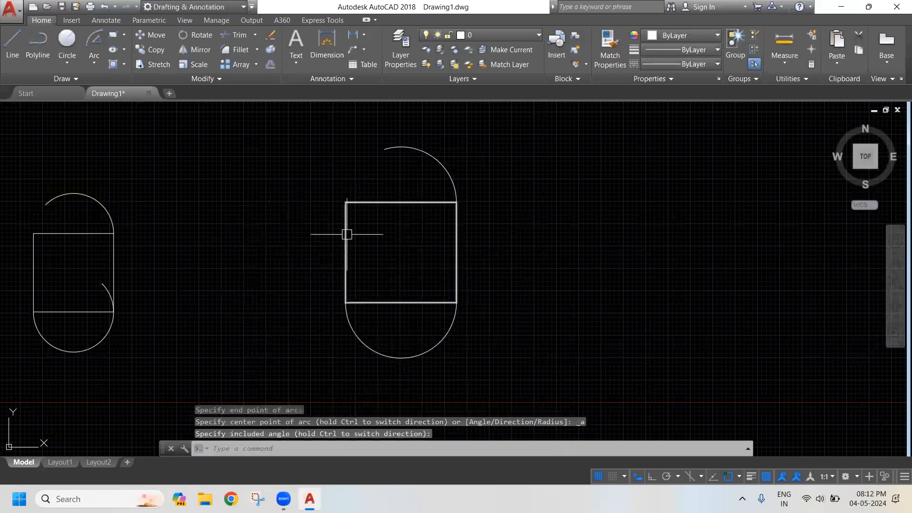
- Draw a Start, End, Direction arc bulging outward from the rightmost rectangle's right edge, from its upper-right to its lower-right corner
click(93, 63)
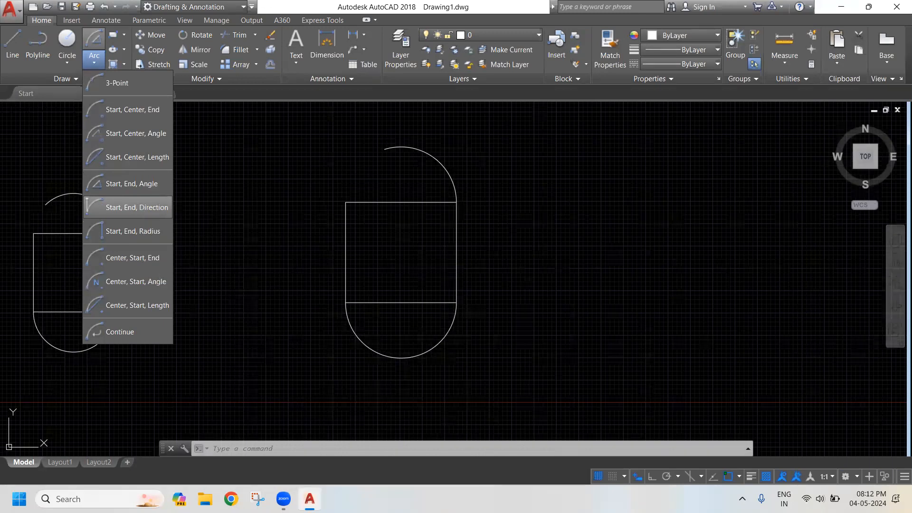
click(137, 207)
click(457, 202)
click(456, 302)
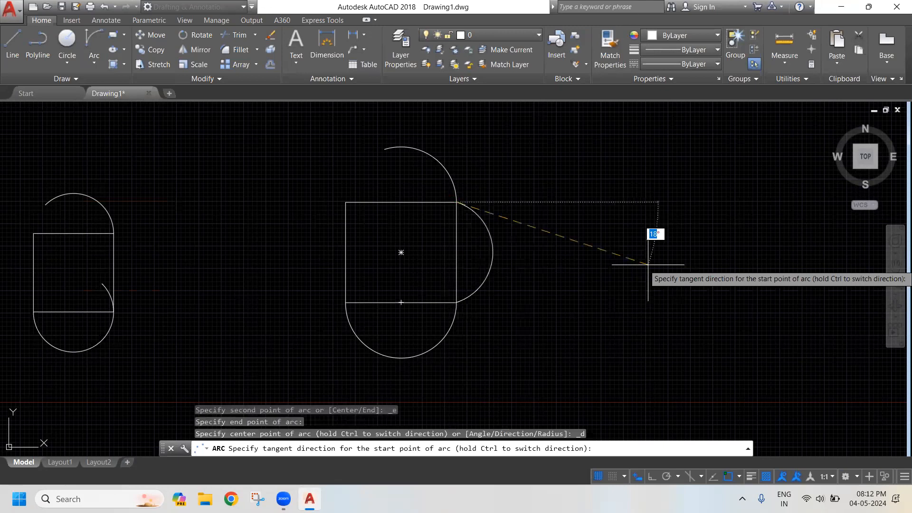
click(502, 225)
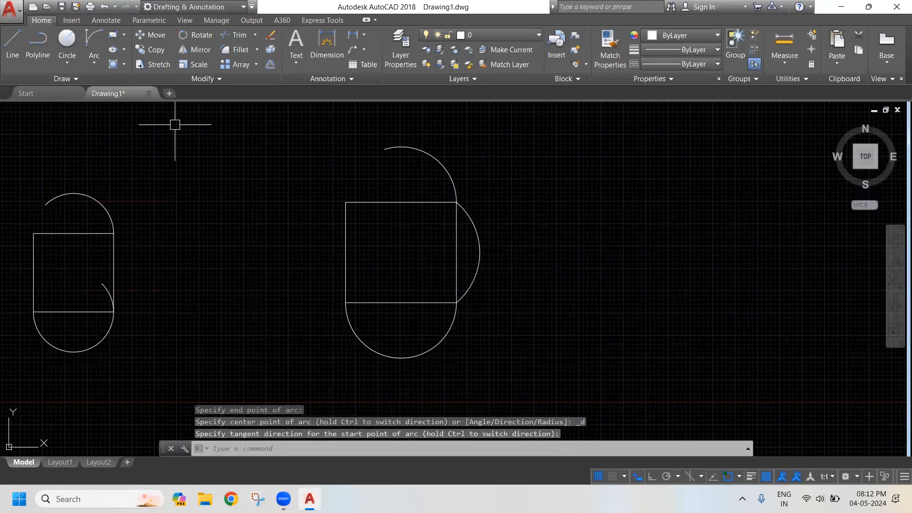
- Draw a Start, End, Radius arc on the leftmost rectangle from its upper-right to its lower-right corner with radius 4, and select it
click(95, 63)
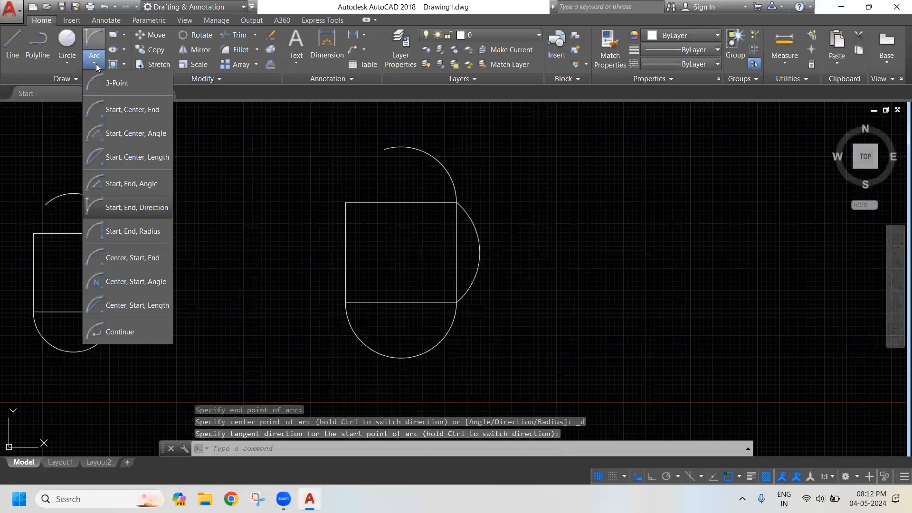
click(141, 231)
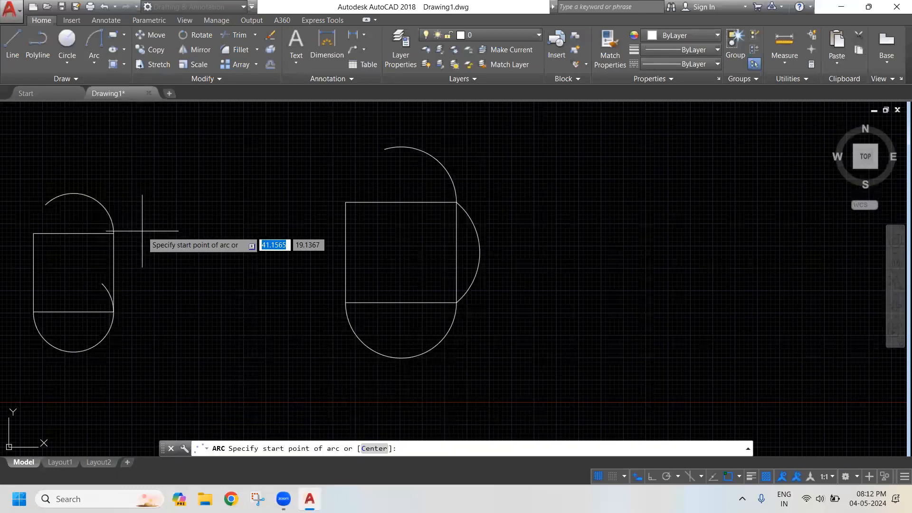
middle_drag(142, 231, 576, 257)
scroll(383, 309, up, 4)
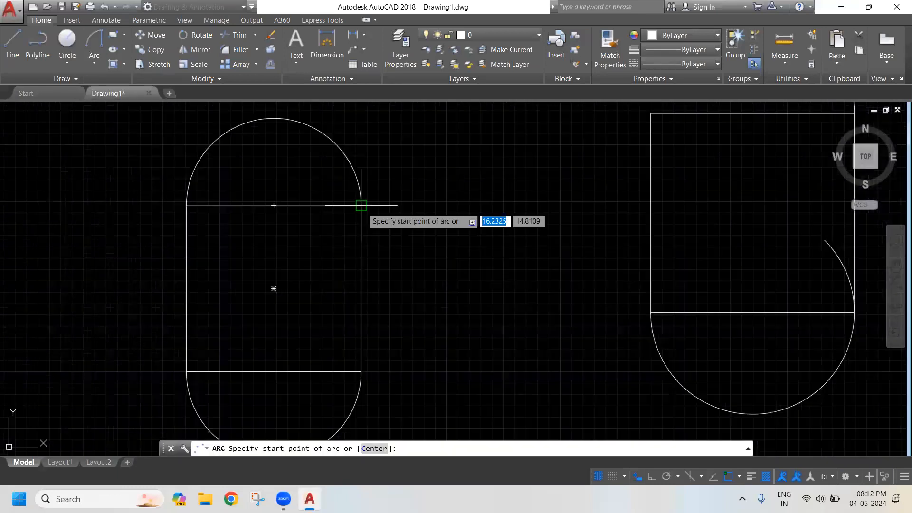
click(361, 205)
click(361, 371)
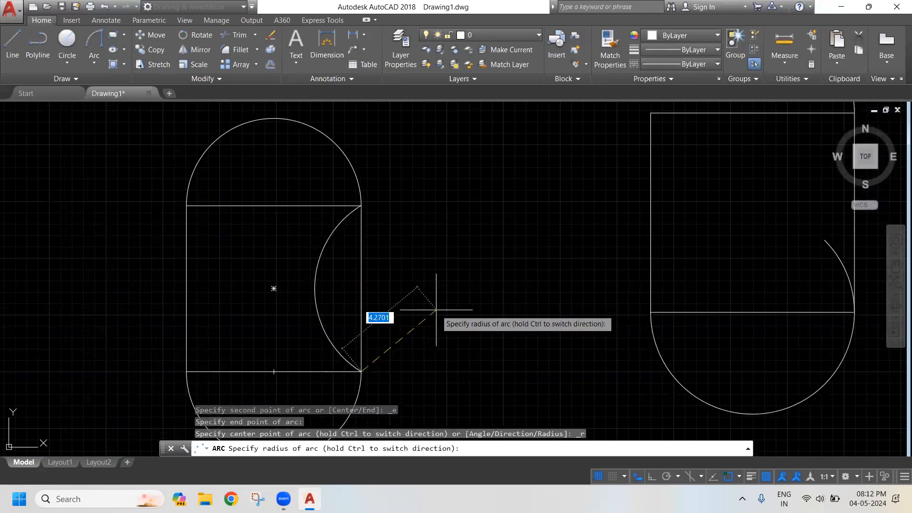
key(Return)
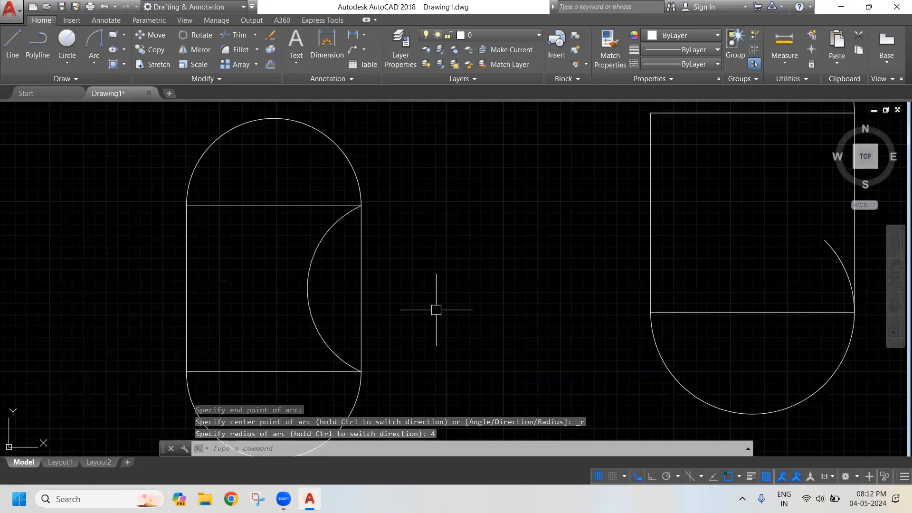
click(307, 288)
mouse_move(307, 289)
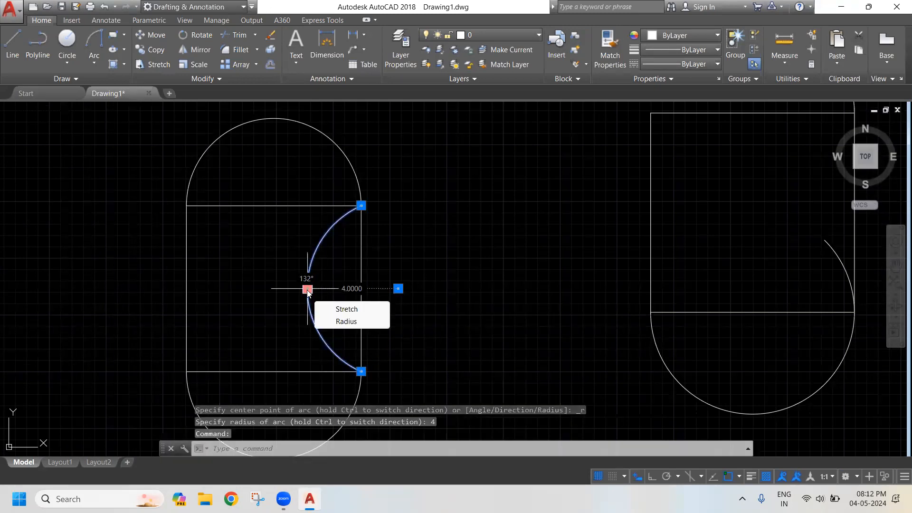
- Draw a Center, Start, End arc on the leftmost rectangle, centered on its left edge's midpoint, from its upper-left to its lower-left corner
middle_drag(326, 195, 357, 166)
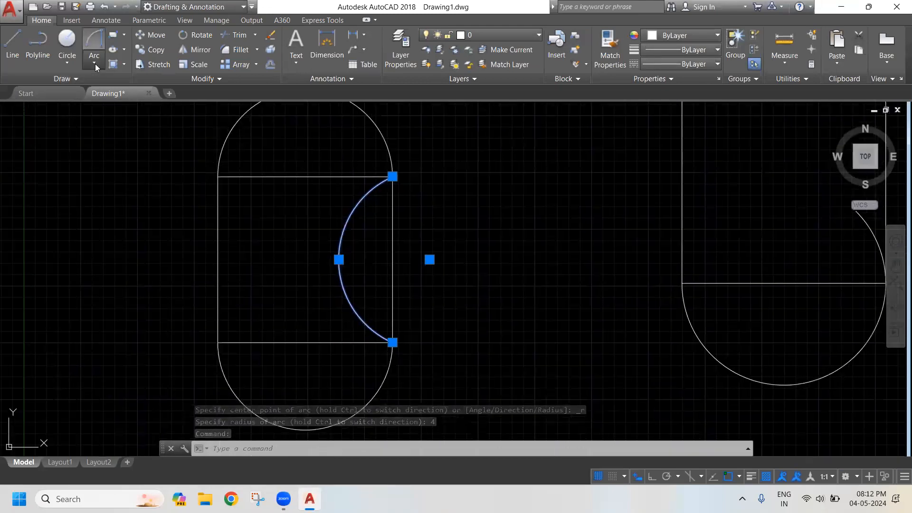
click(95, 64)
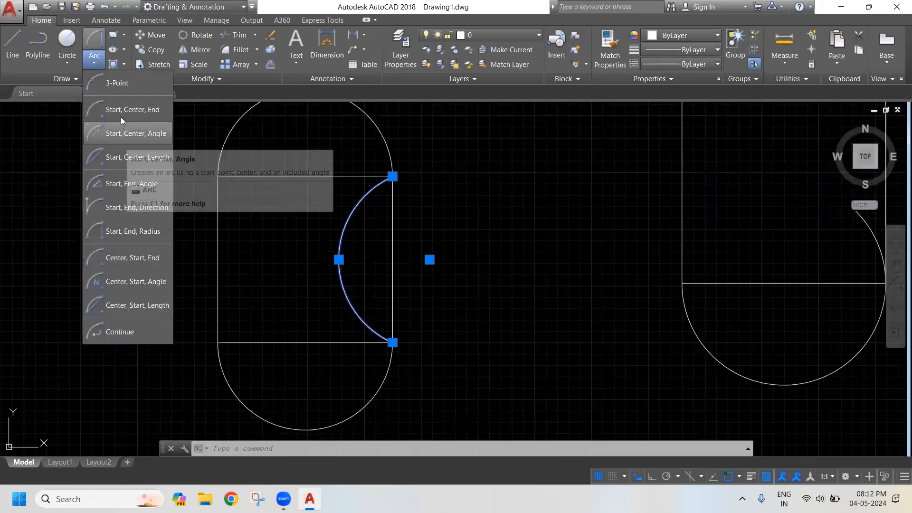
click(120, 261)
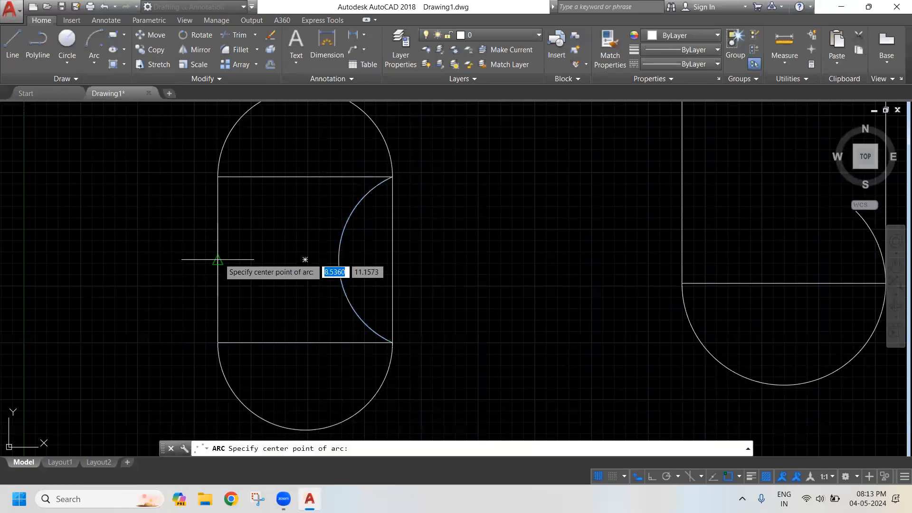
click(218, 259)
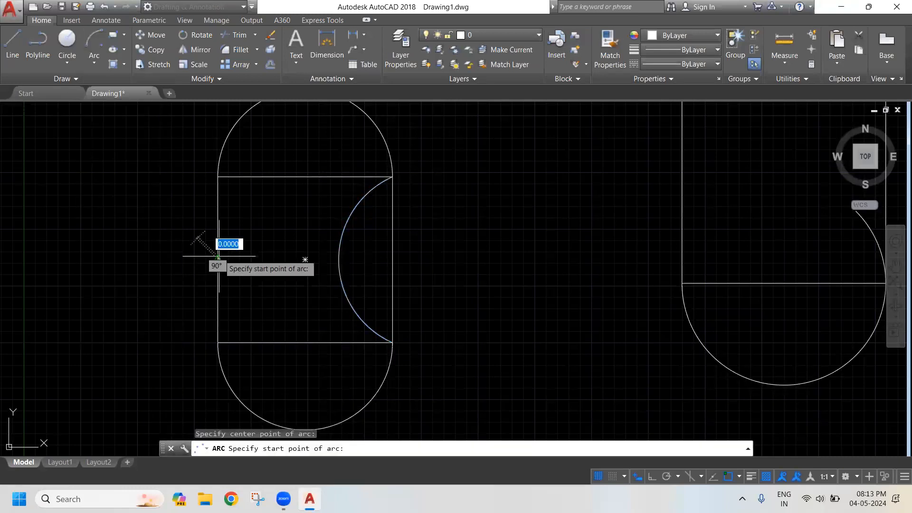
click(217, 177)
click(217, 342)
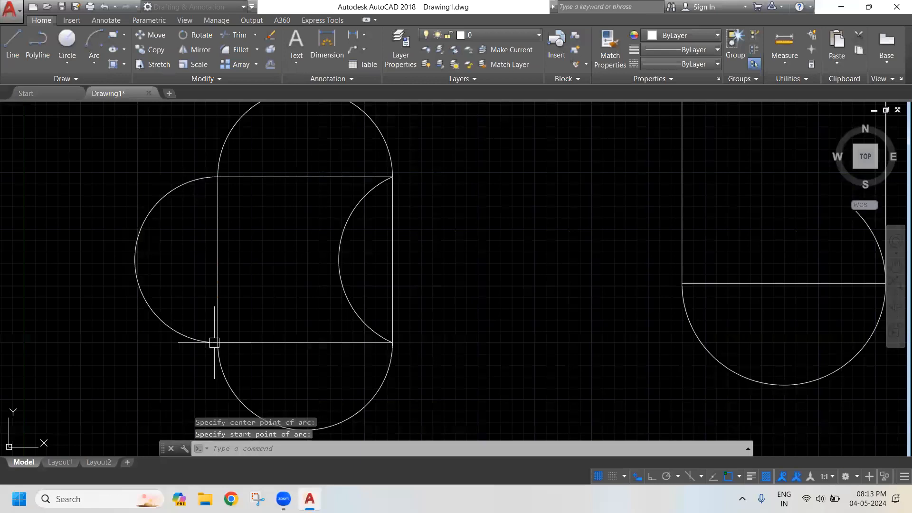
- Delete the existing arcs around the middle rectangle, leaving only the rectangle
scroll(252, 260, down, 2)
scroll(252, 260, down, 2)
middle_drag(432, 223, 341, 285)
click(386, 203)
click(359, 229)
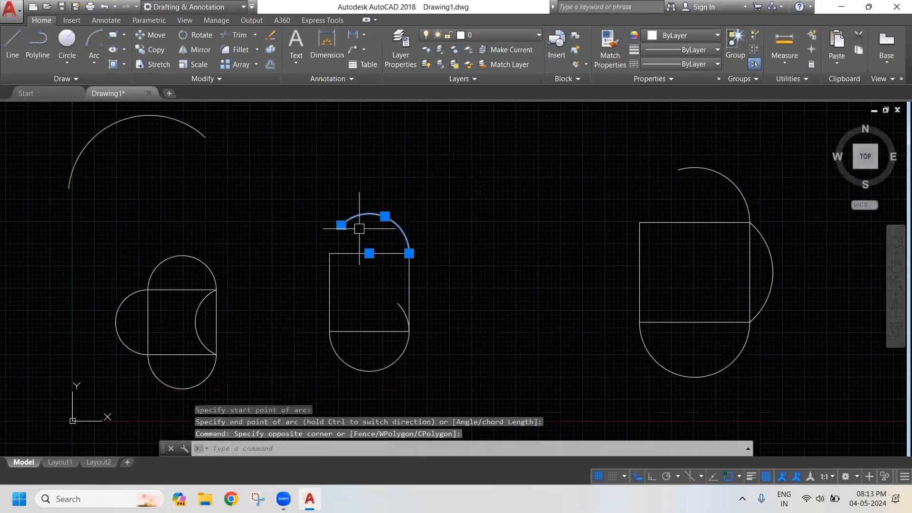
key(Delete)
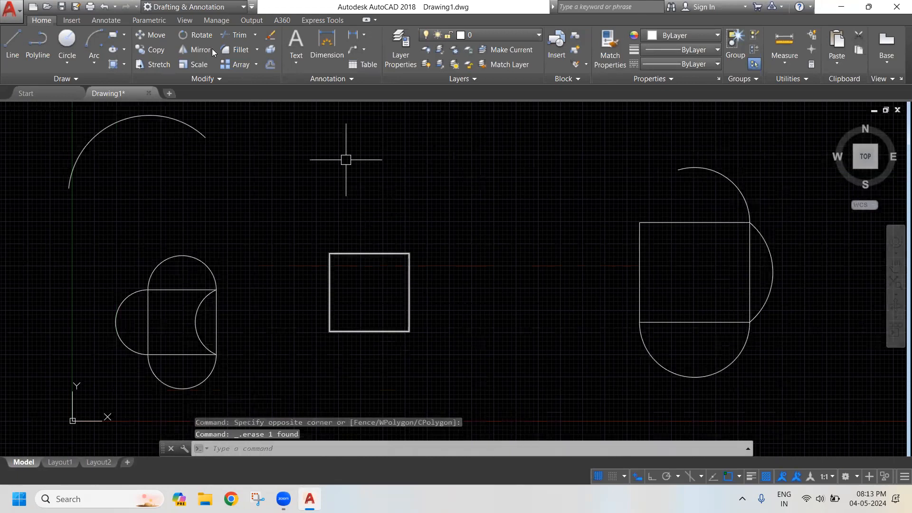
- Draw a Center, Start, Angle arc centered on the middle rectangle's top edge midpoint, starting at its upper-right corner, with a 90-degree included angle
click(94, 61)
click(133, 336)
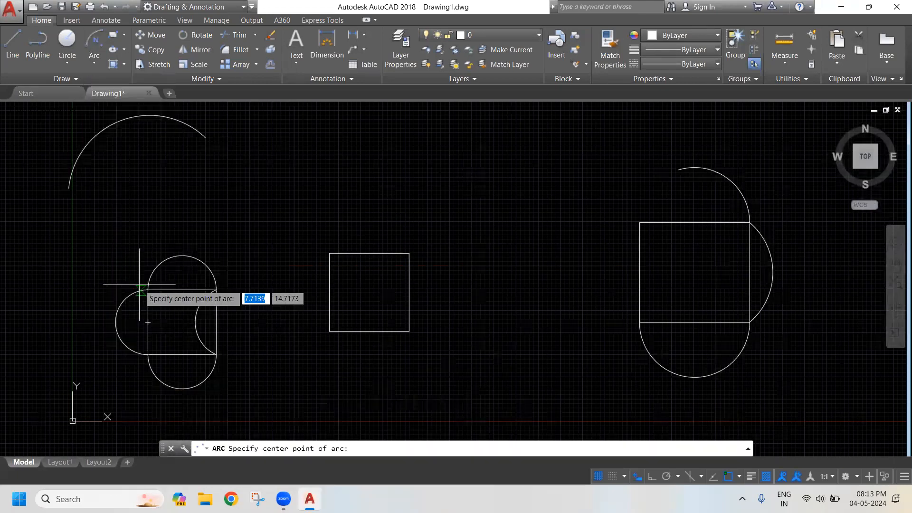
scroll(327, 258, up, 2)
scroll(327, 259, up, 2)
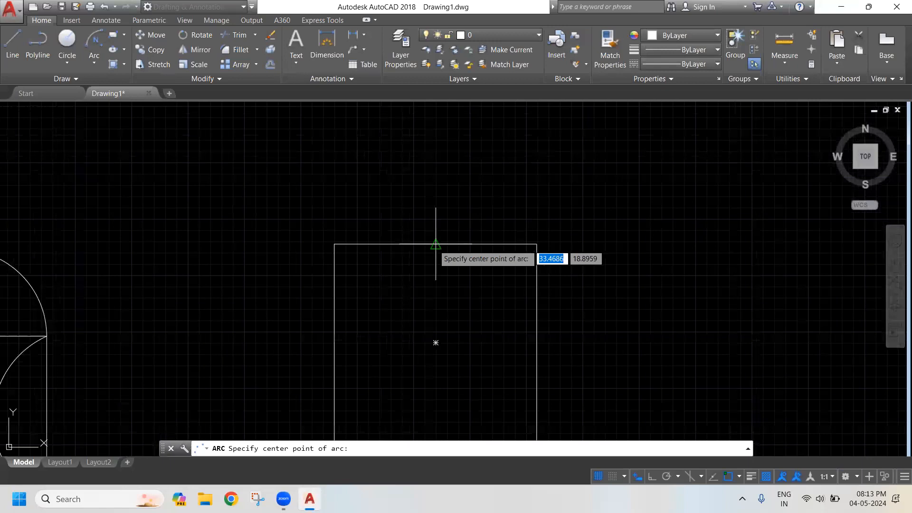
click(436, 244)
click(536, 244)
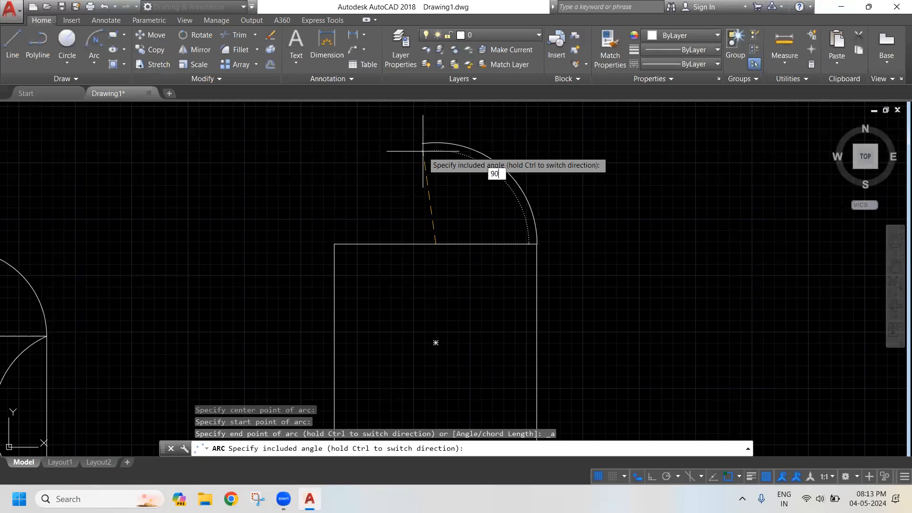
key(Return)
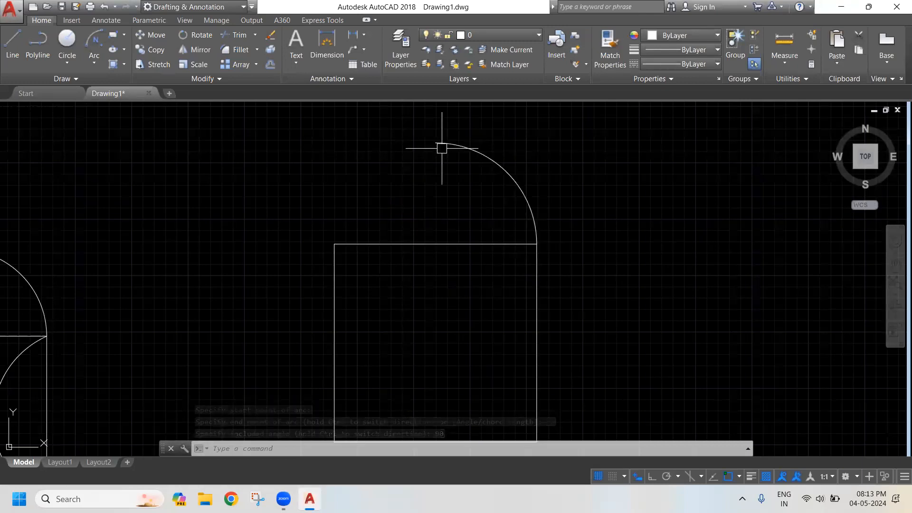
- Draw a Center, Start, Length arc centered on the same top-edge midpoint, from the quarter arc's upper end to the middle rectangle's upper-left corner
click(94, 59)
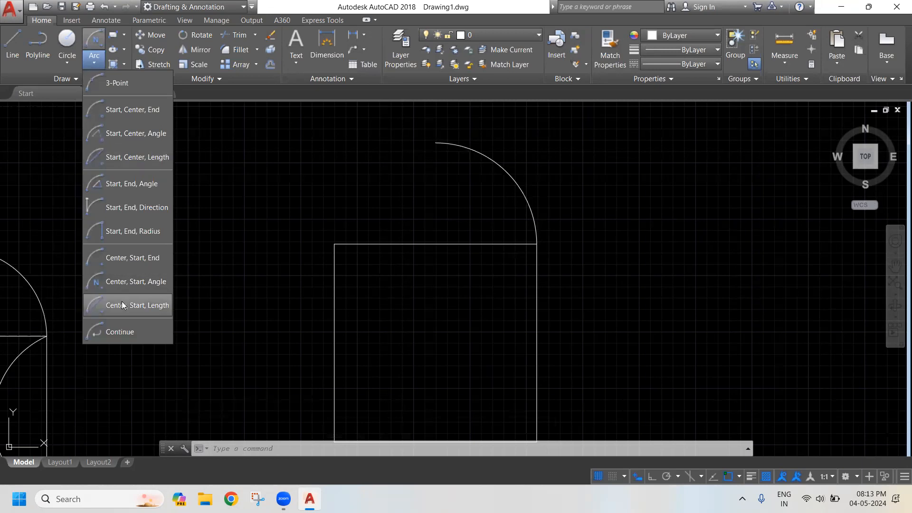
click(124, 305)
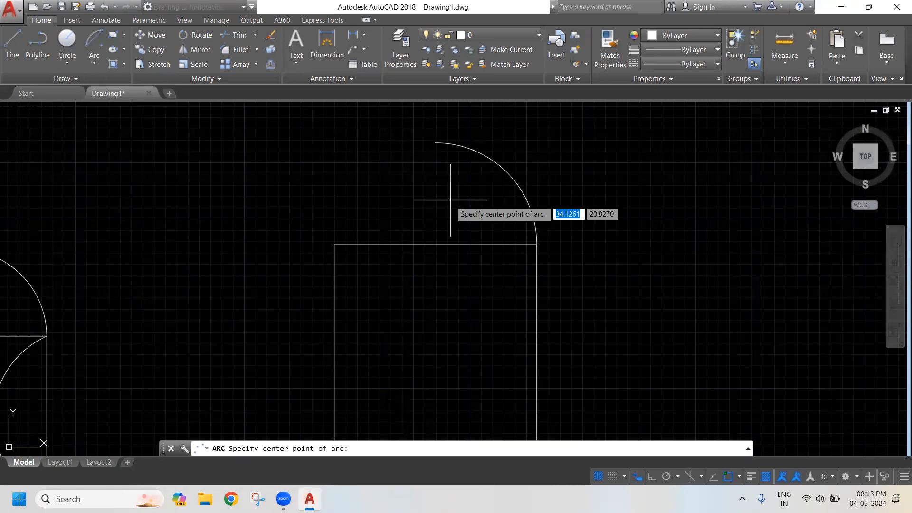
click(439, 244)
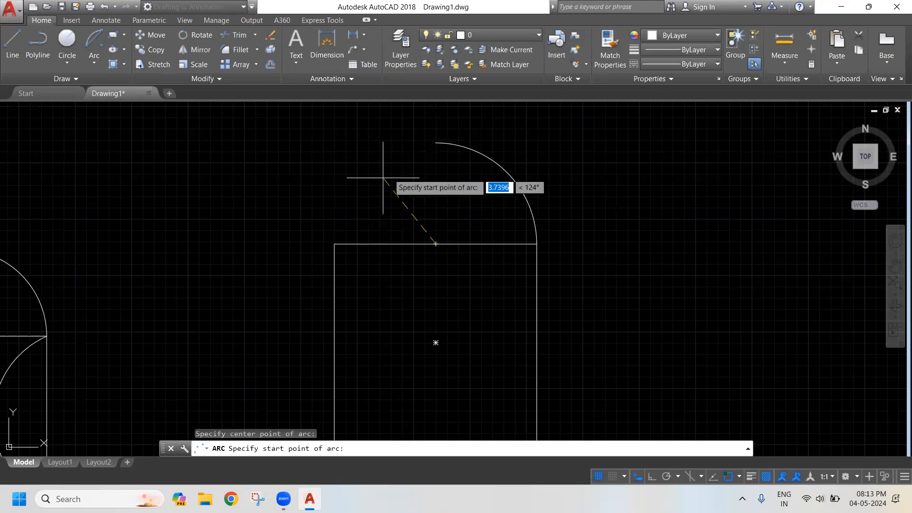
click(436, 141)
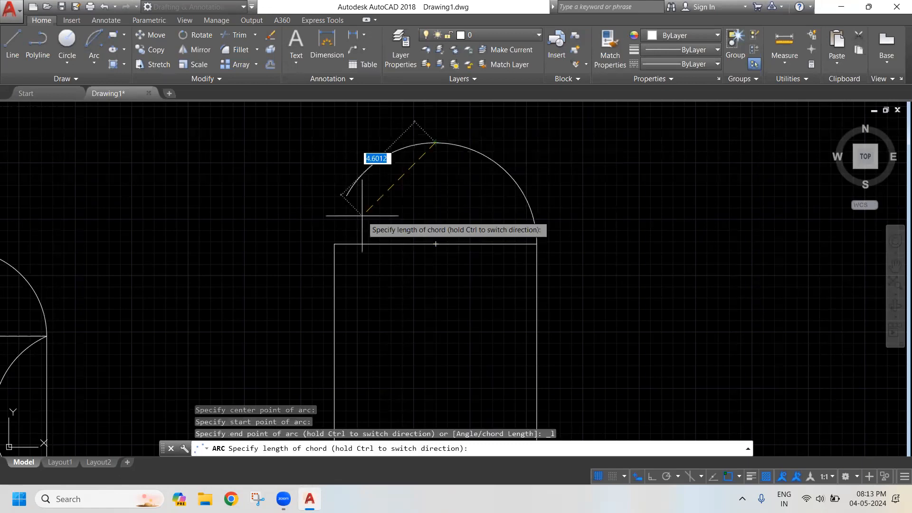
click(332, 245)
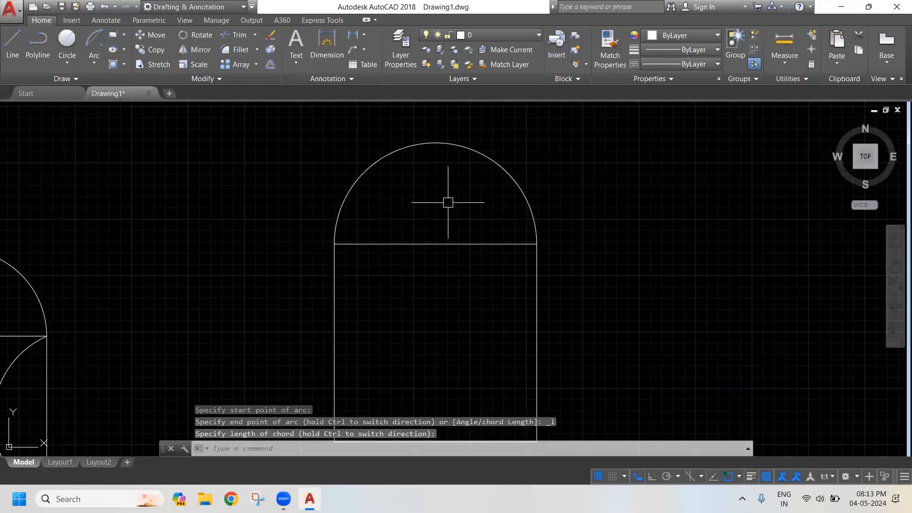
- Add a Continue arc from the last arc's end at the middle rectangle's upper-left corner, curling outward to the left
click(97, 63)
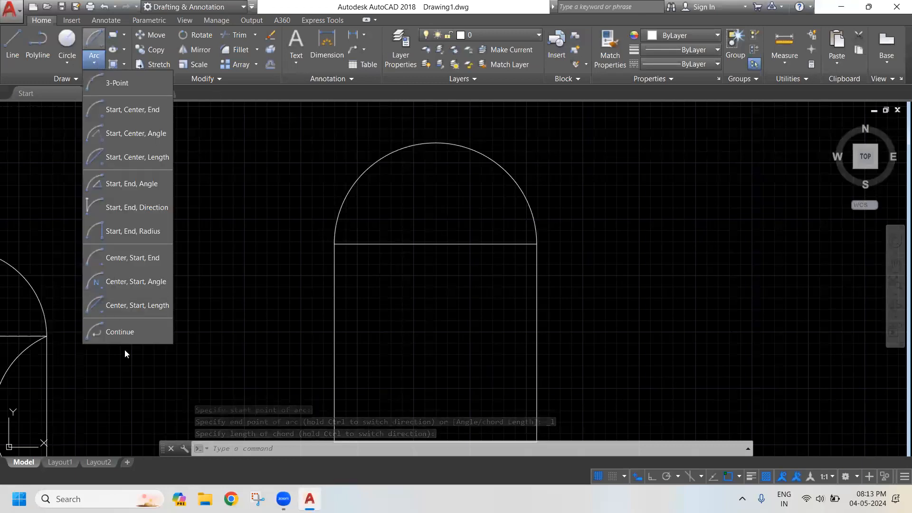
click(143, 335)
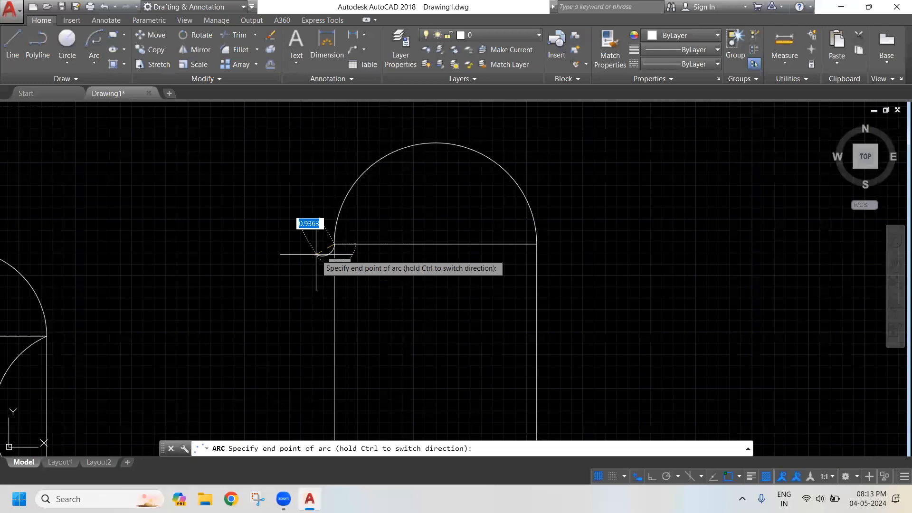
click(284, 274)
middle_drag(317, 230, 343, 148)
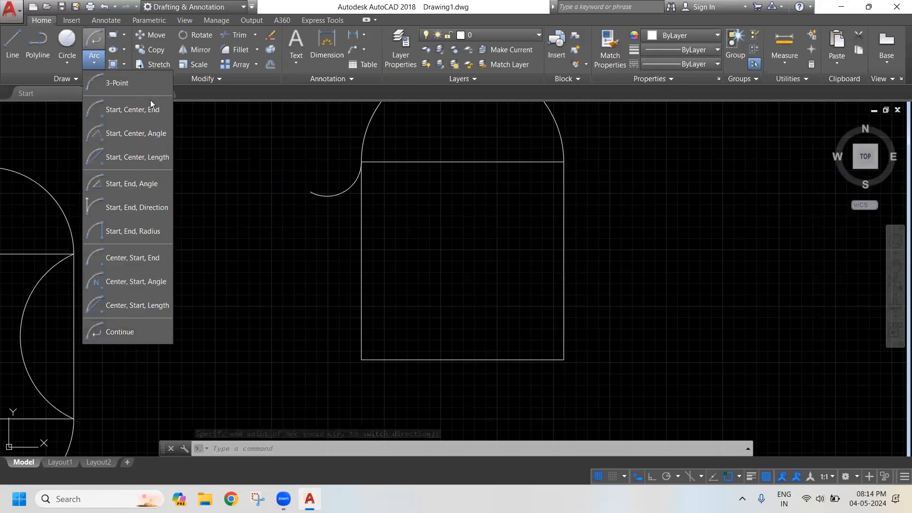
click(238, 240)
scroll(241, 175, down, 2)
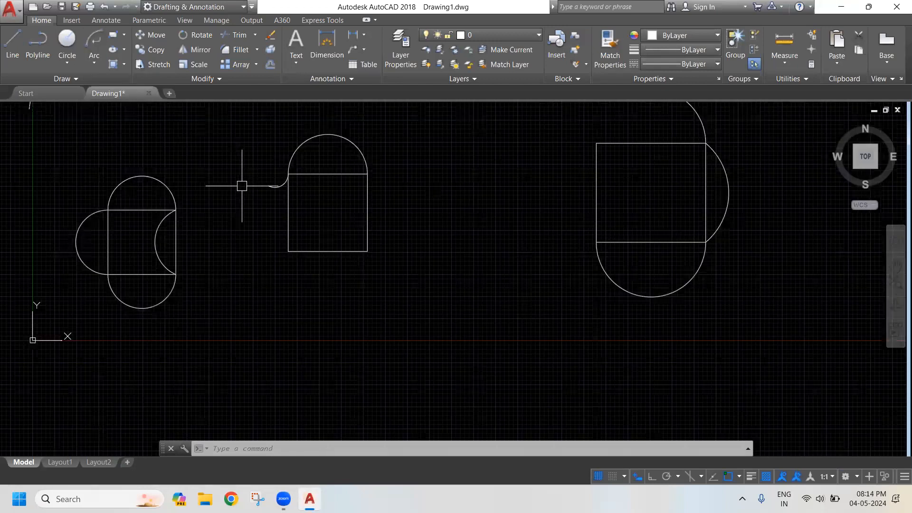
middle_drag(242, 186, 200, 202)
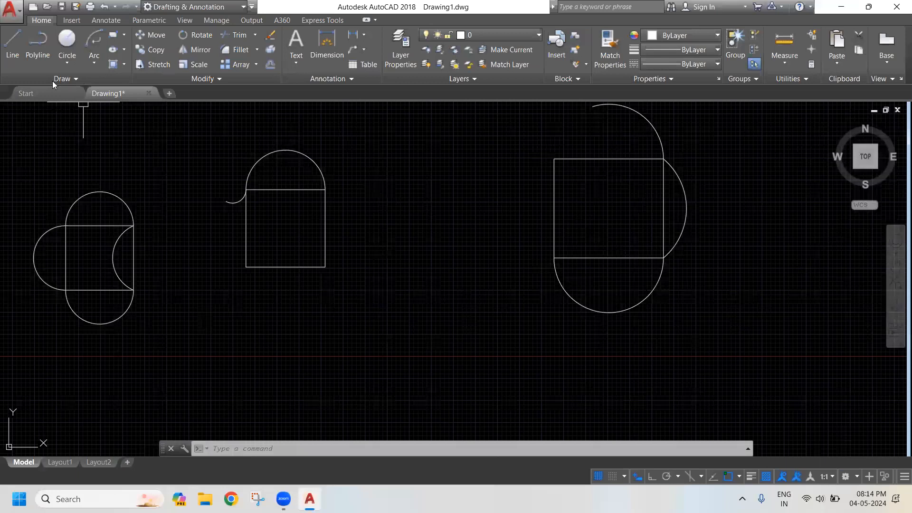
- Expand the additional Draw tools and pin them open
click(69, 78)
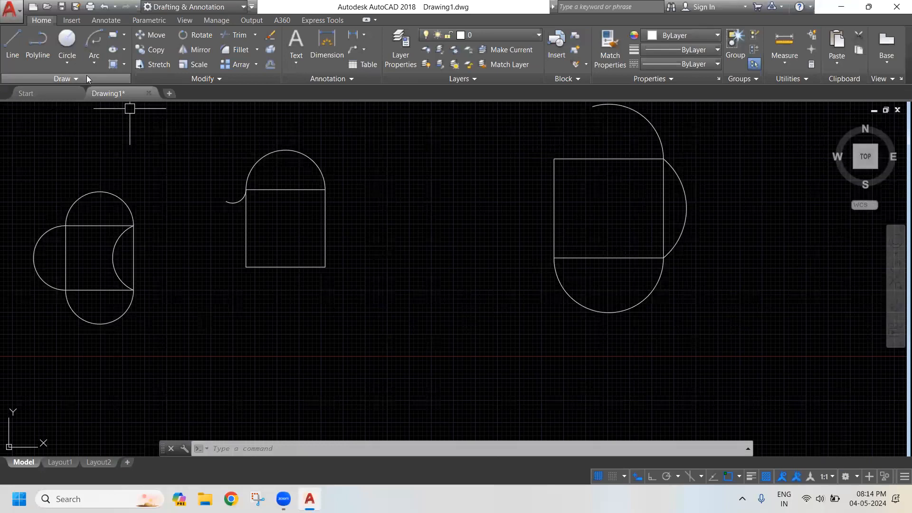
click(85, 76)
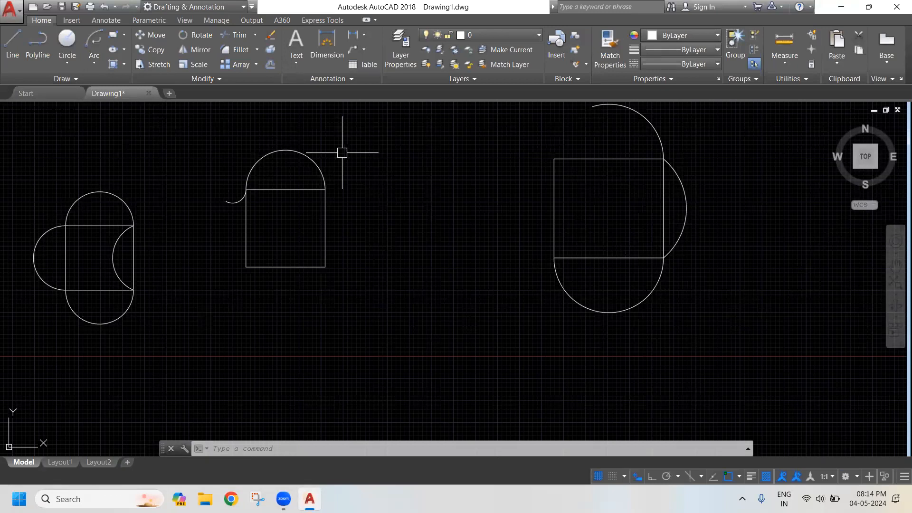
click(69, 81)
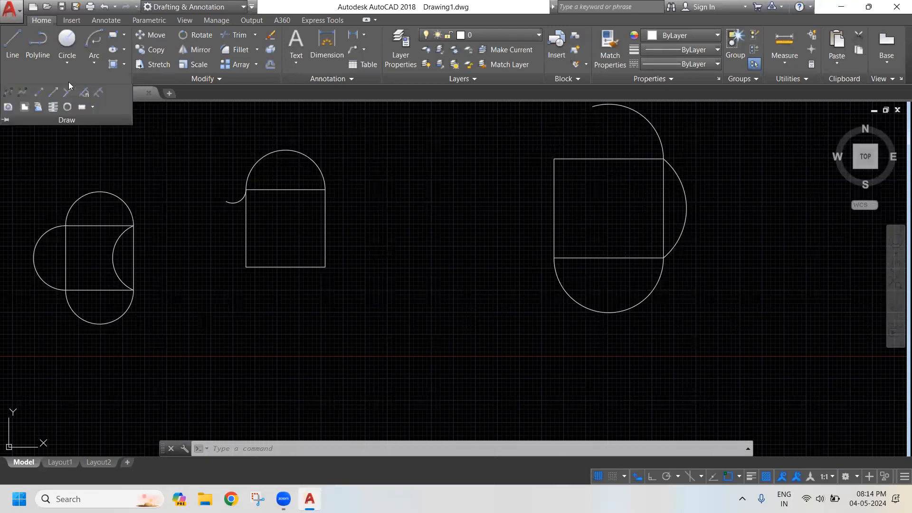
click(6, 120)
- Draw a five-point fit spline in the empty area beyond the rightmost rectangle, forming a wave with two peaks and one trough, and select it
scroll(198, 166, down, 1)
mouse_move(531, 214)
middle_down()
mouse_move(304, 295)
mouse_move(215, 283)
middle_up()
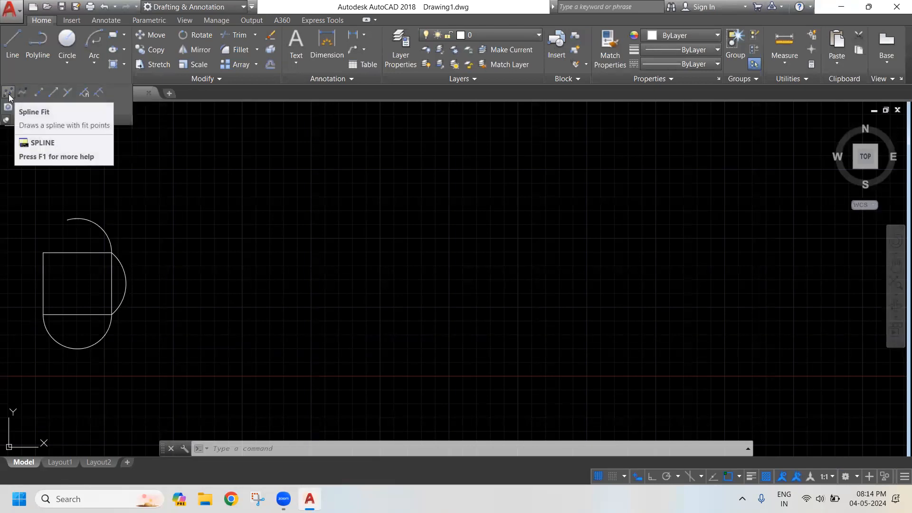
text(s)
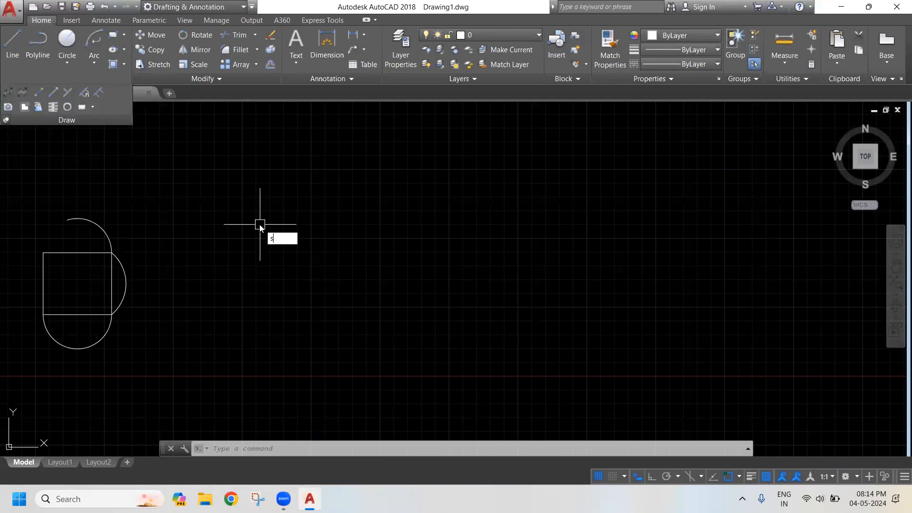
text(pl)
key(Return)
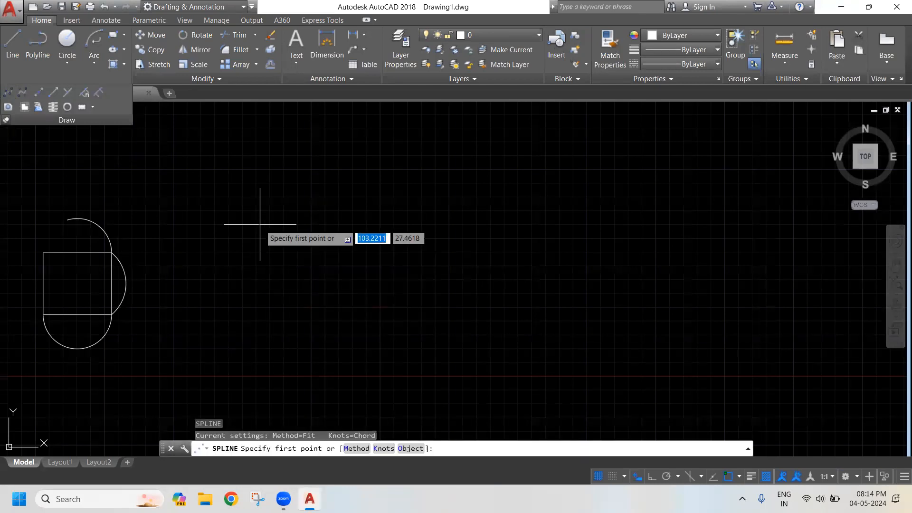
scroll(260, 207, down, 2)
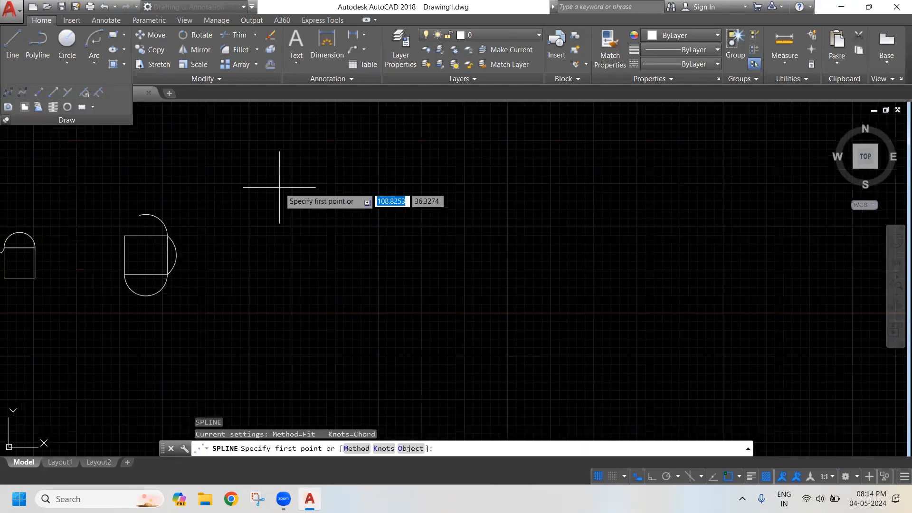
middle_drag(277, 181, 198, 211)
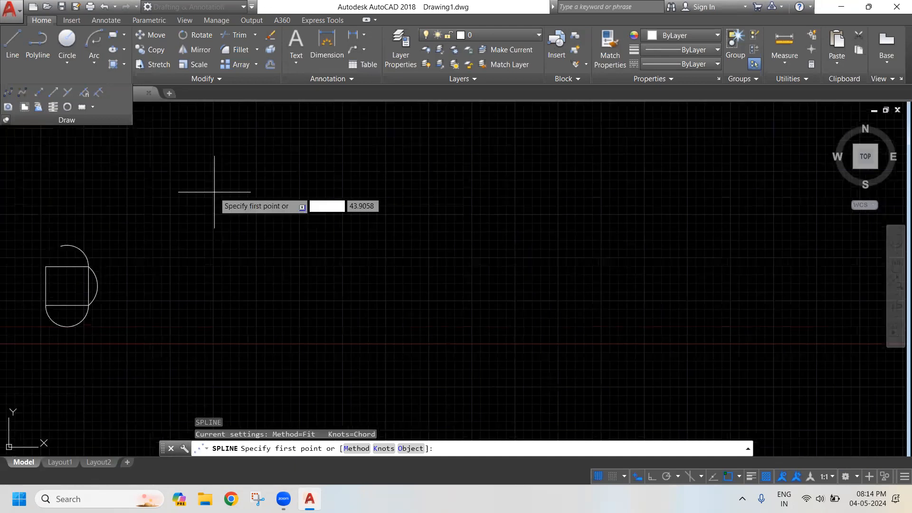
click(214, 190)
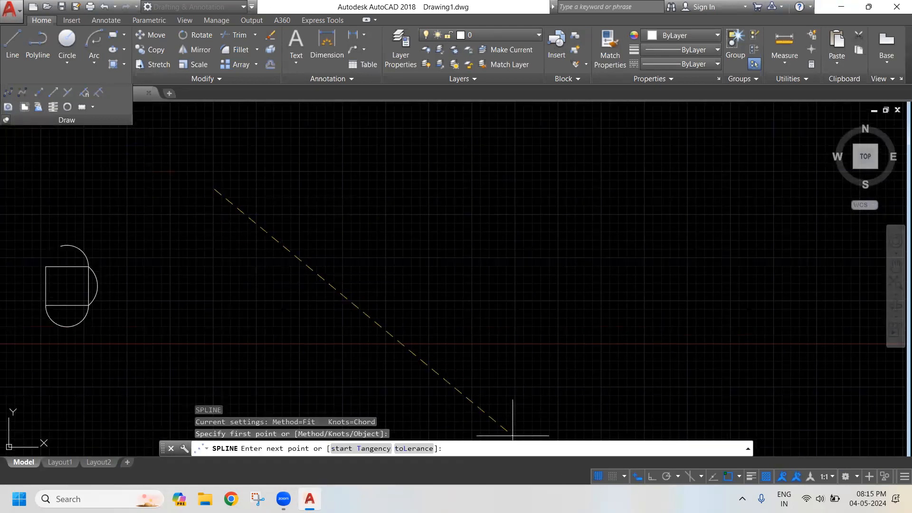
scroll(348, 296, down, 2)
middle_drag(302, 175, 288, 274)
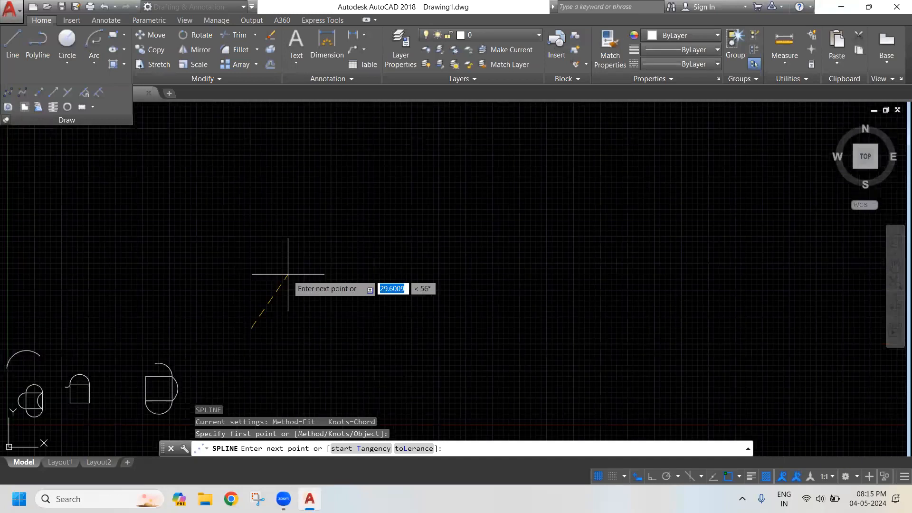
click(293, 191)
click(371, 359)
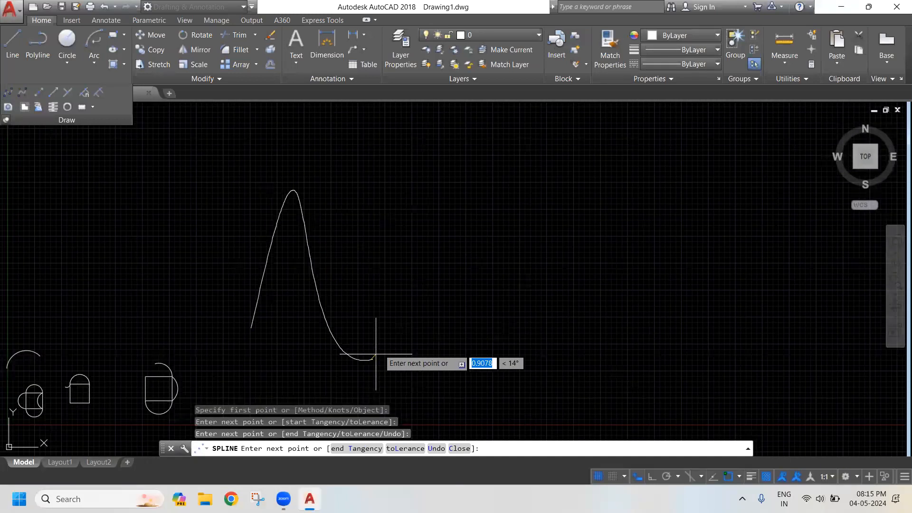
click(465, 190)
click(520, 327)
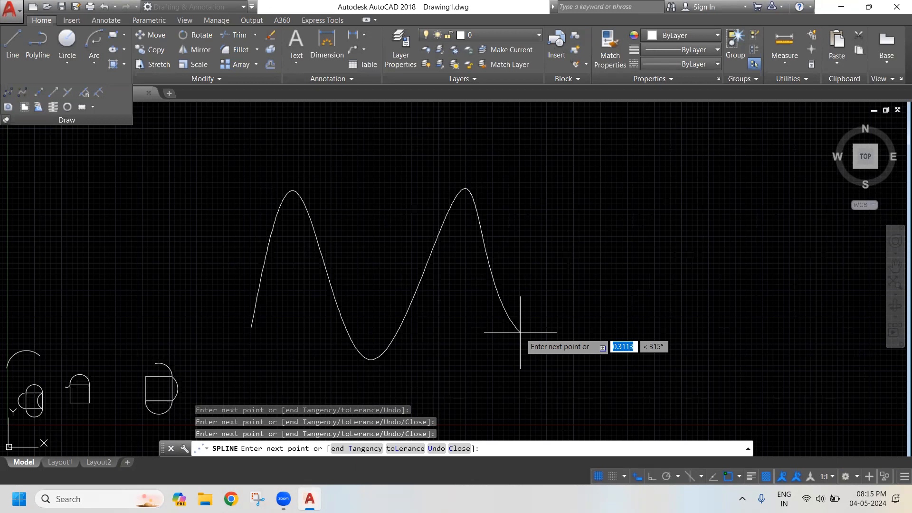
click(520, 333)
key(Return)
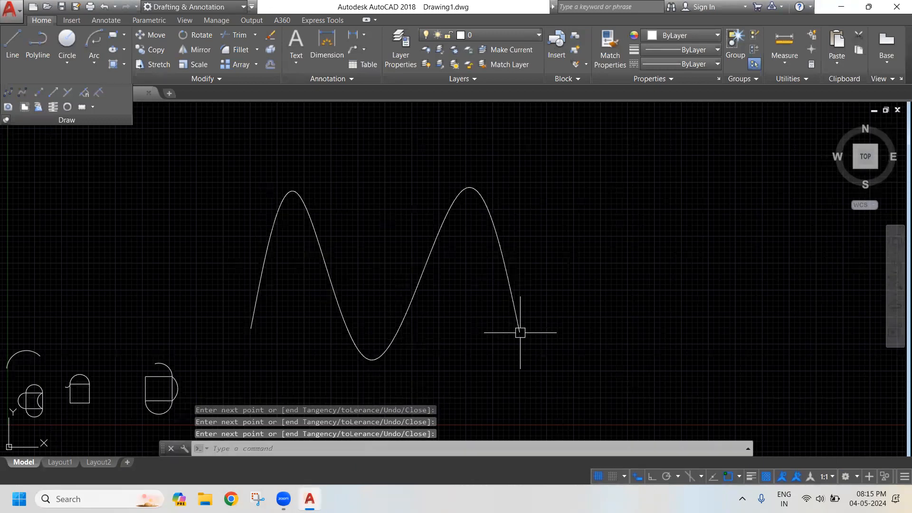
click(445, 268)
click(385, 219)
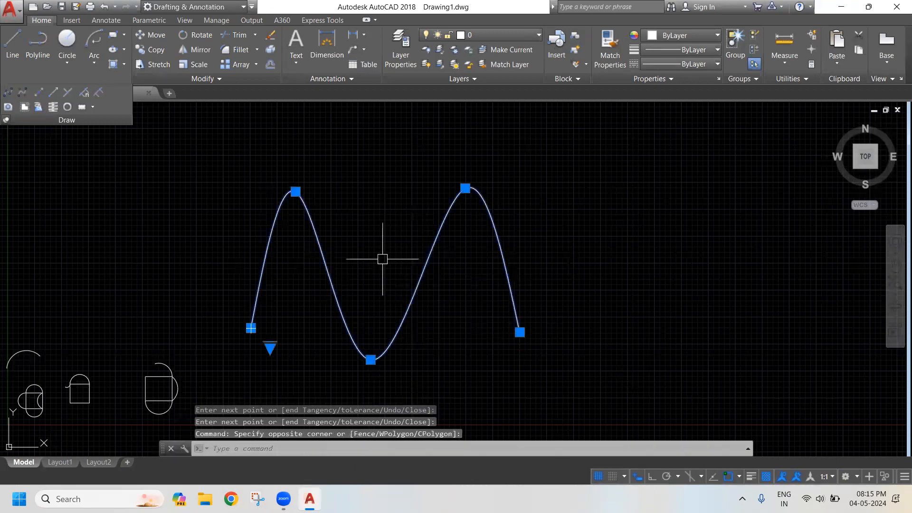
- Stretch the fit spline's start point up and outward to the left, widening its first wave
click(250, 328)
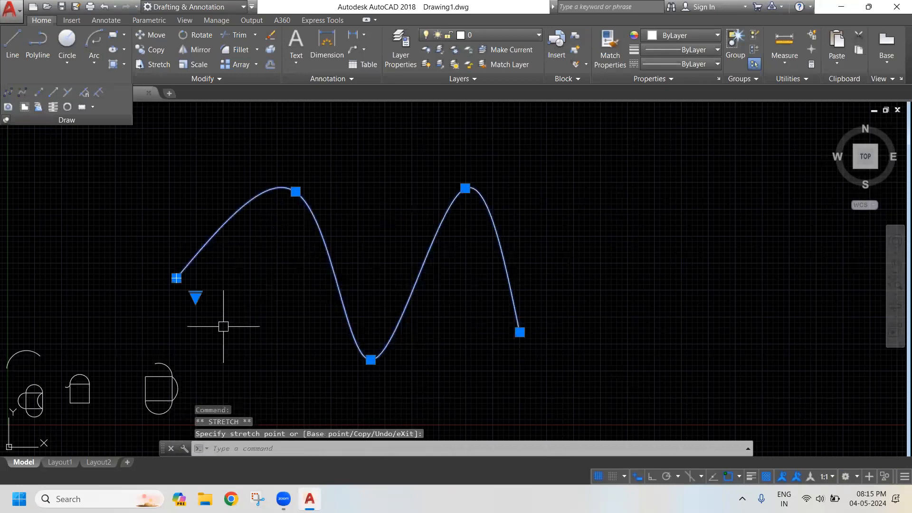
middle_drag(513, 277, 363, 282)
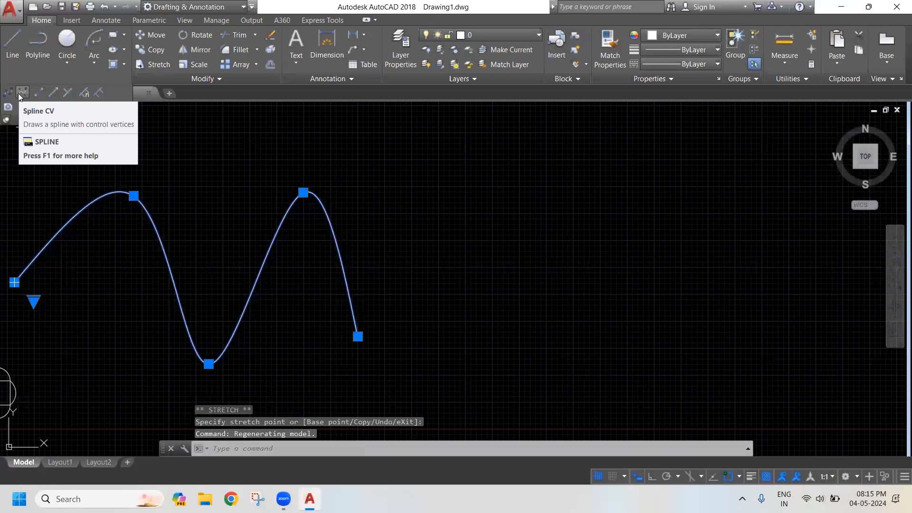
- Draw a CV spline with seven alternating high and low control vertices in the empty area right of the fit spline
click(20, 97)
scroll(265, 198, down, 3)
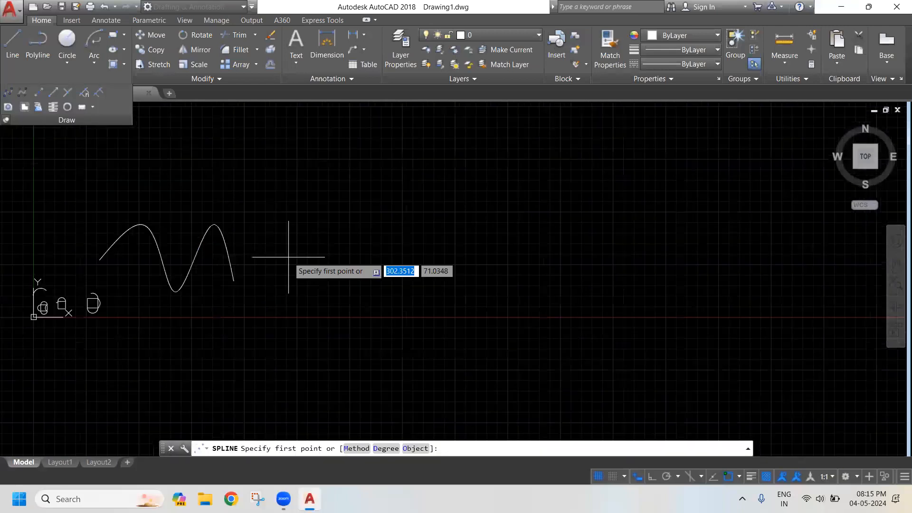
click(321, 259)
click(358, 164)
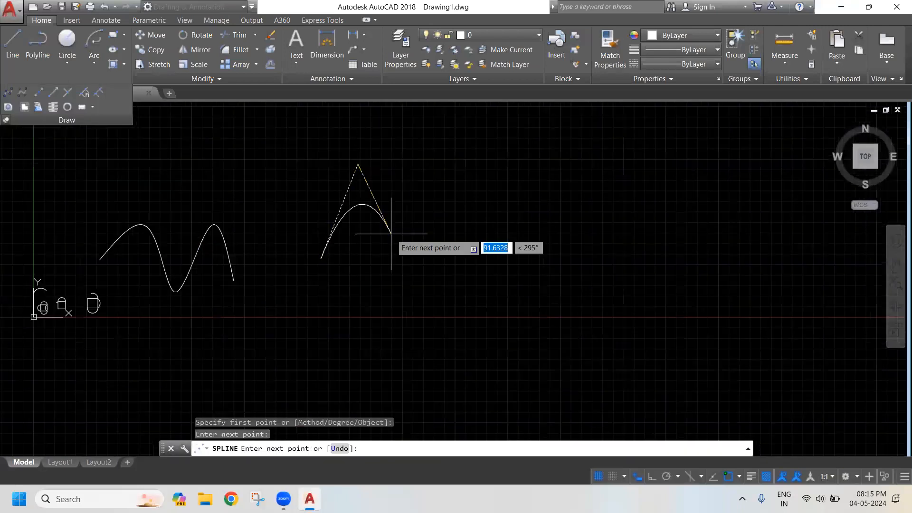
click(378, 320)
click(447, 163)
click(465, 313)
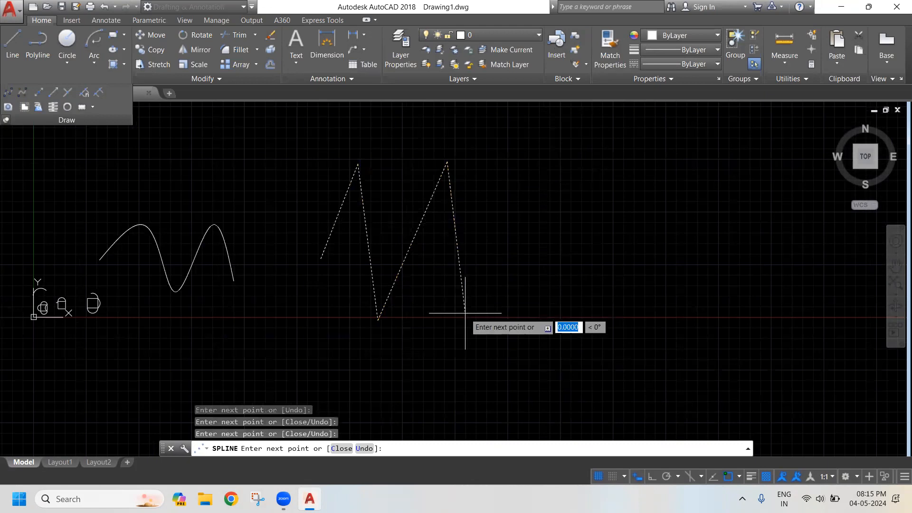
click(512, 170)
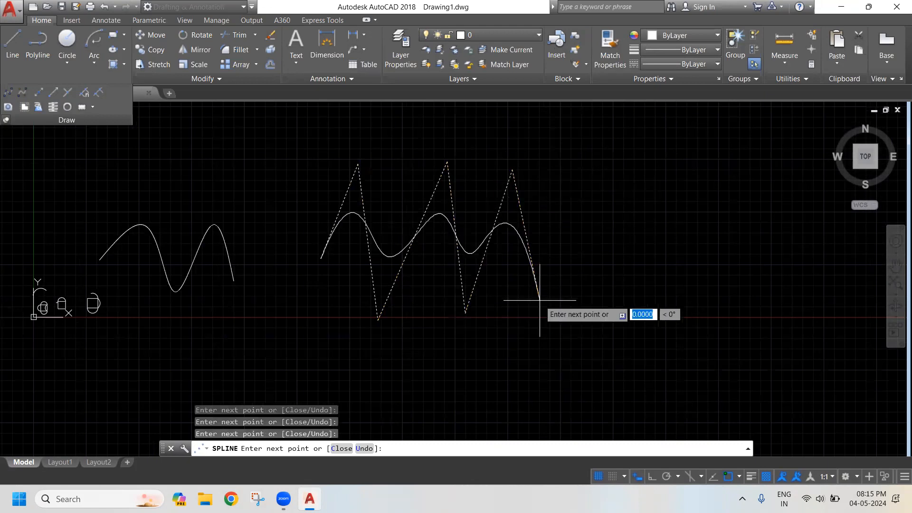
click(540, 300)
key(Return)
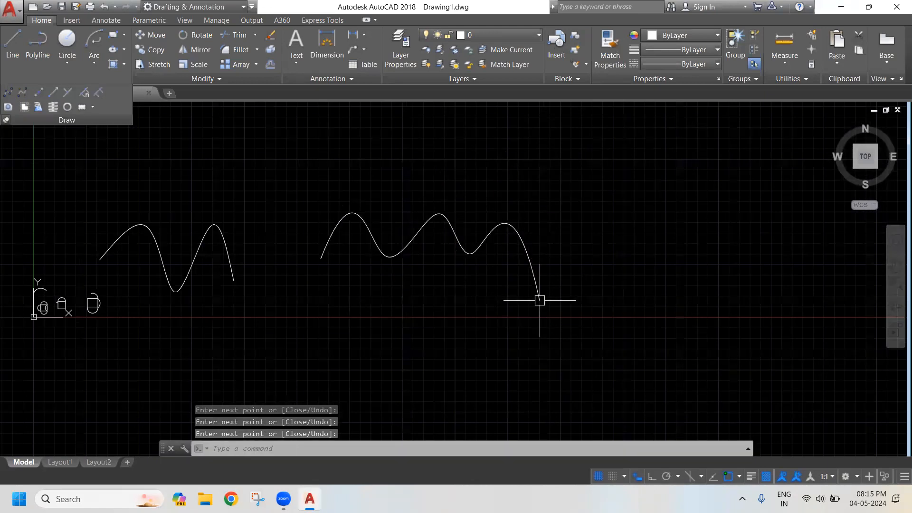
- Select the CV spline and stretch its three upper control vertices upward and its two lower ones downward
middle_drag(239, 188, 295, 172)
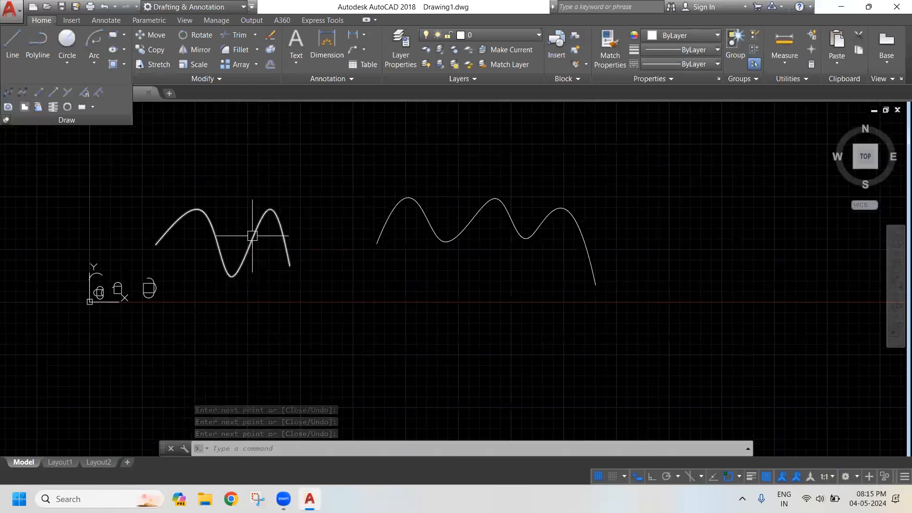
click(399, 208)
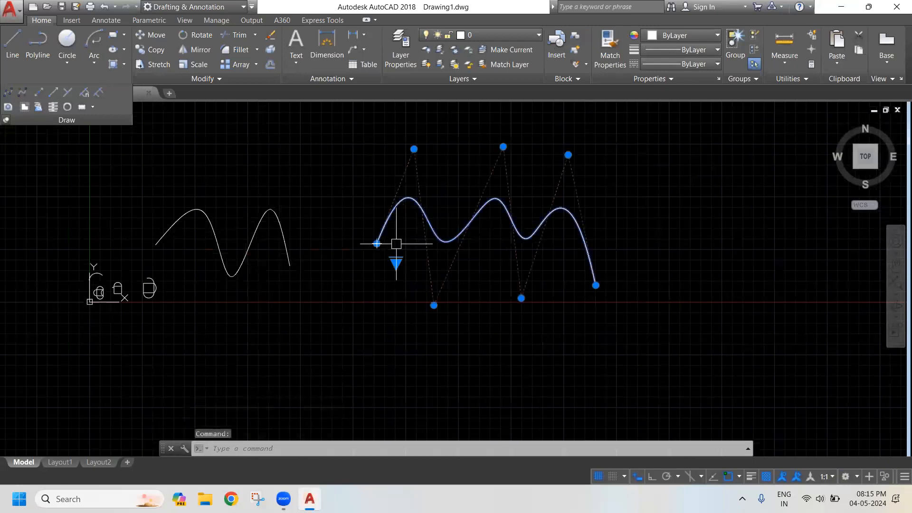
click(413, 149)
click(412, 119)
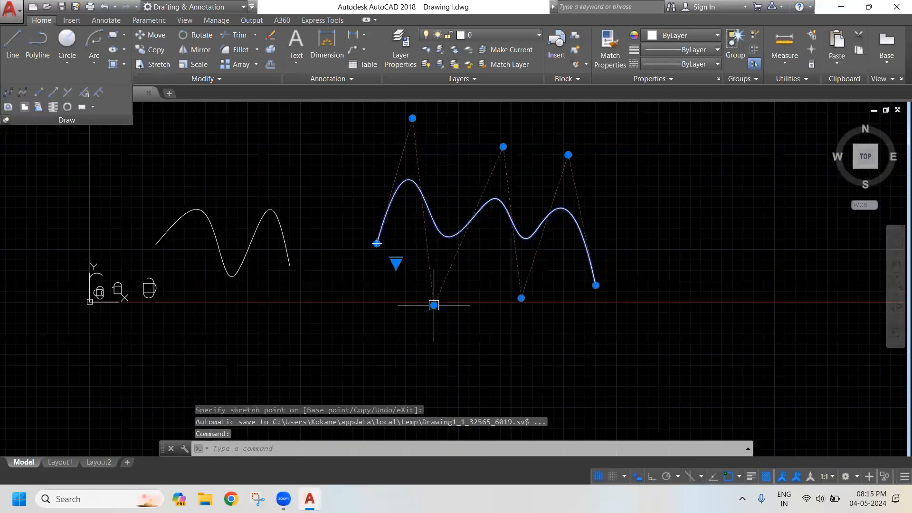
click(434, 305)
click(438, 344)
click(503, 147)
click(492, 110)
click(521, 298)
click(521, 335)
click(568, 154)
click(571, 115)
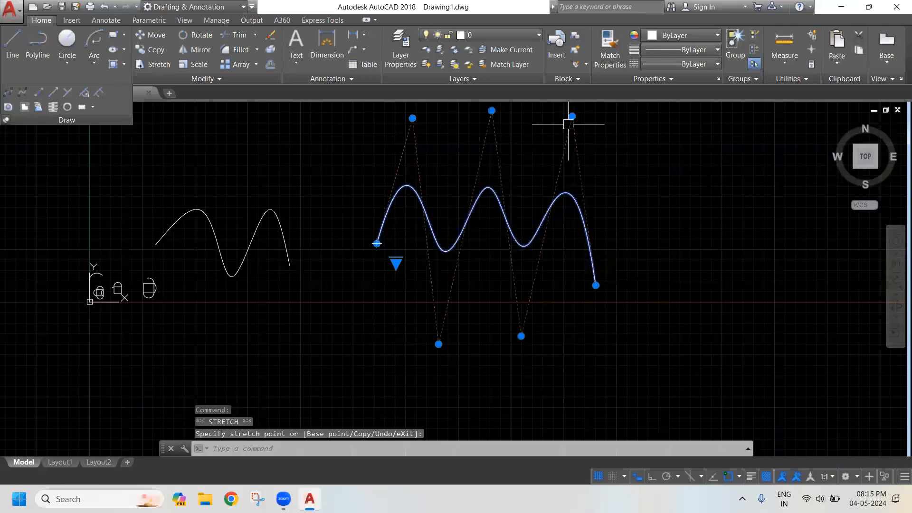
- Select the fit spline as well, and stretch its start point down-left and its two peak fit points upward
click(230, 272)
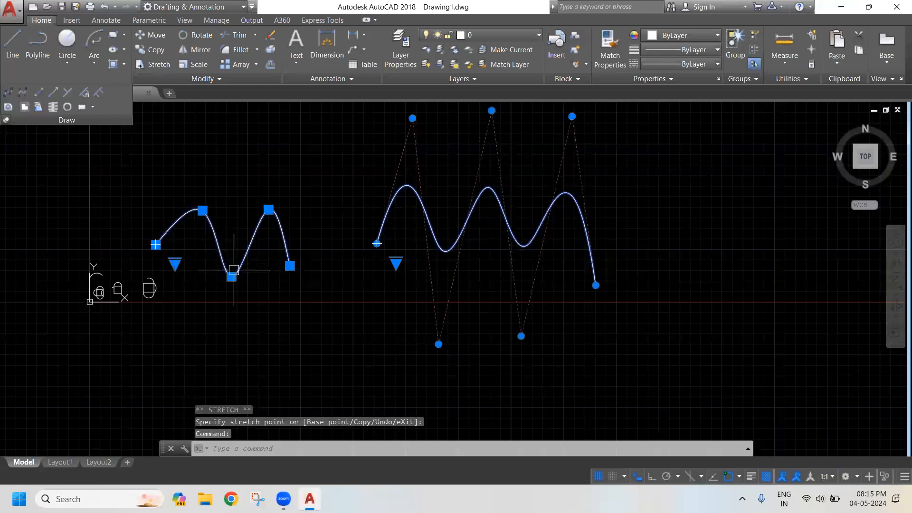
click(155, 244)
click(141, 256)
click(203, 211)
click(191, 154)
click(269, 210)
click(264, 142)
scroll(235, 236, up, 2)
middle_drag(234, 235, 317, 261)
scroll(323, 267, down, 2)
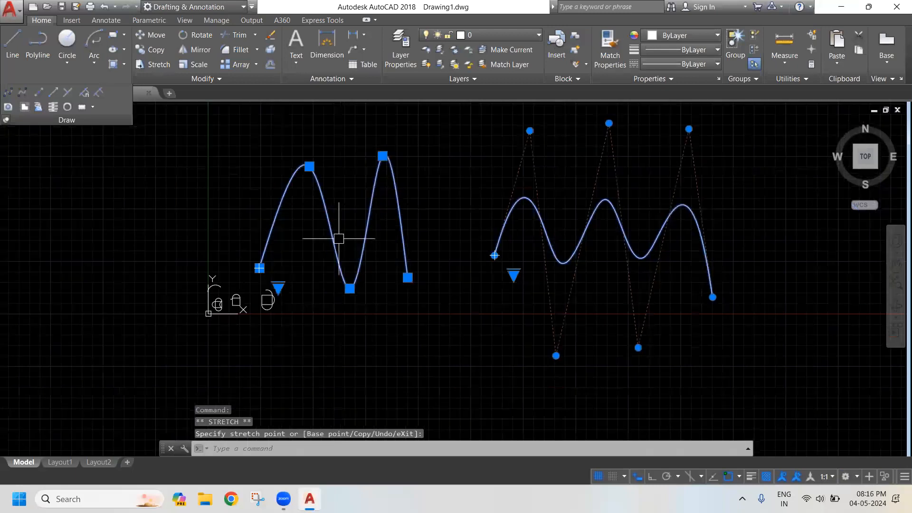
- Stretch the fit spline's start point farther down, below the X axis, and switch that spline to Control Vertices
scroll(381, 260, up, 2)
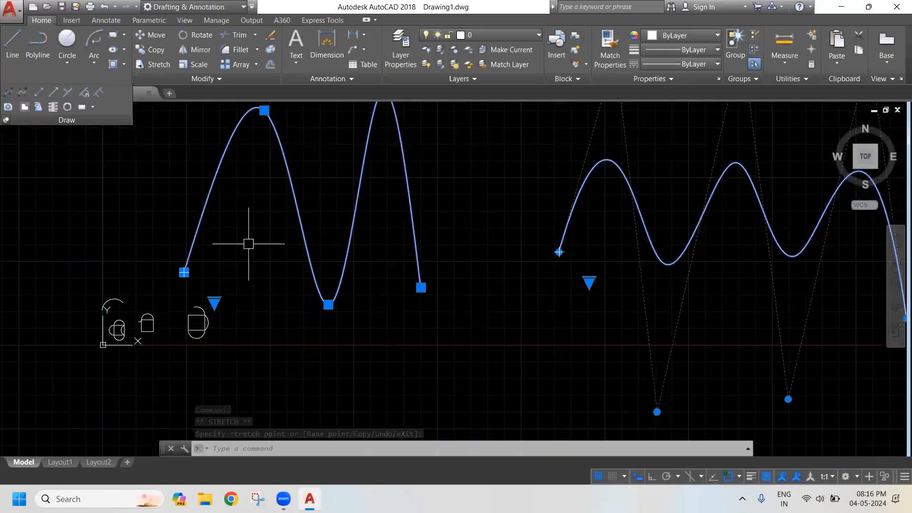
click(184, 272)
middle_drag(157, 377, 229, 310)
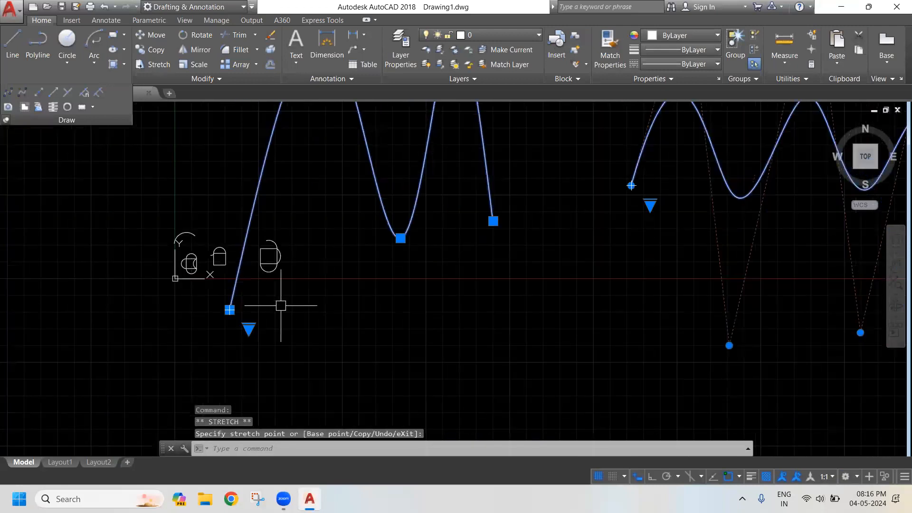
mouse_move(246, 326)
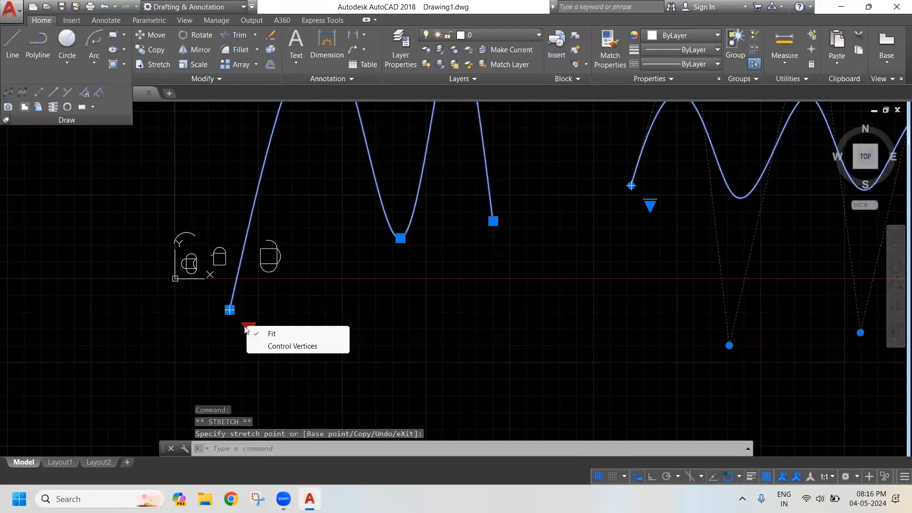
click(275, 351)
scroll(312, 309, down, 2)
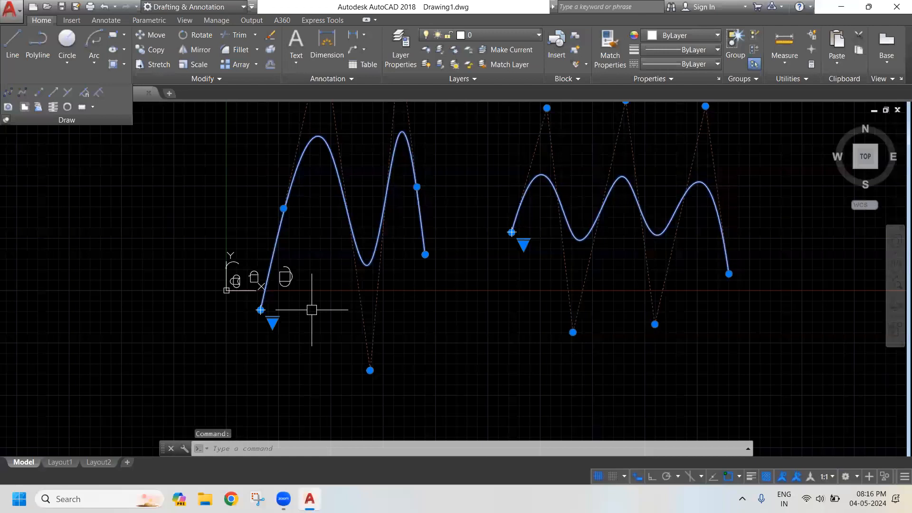
- Switch the CV spline from control vertices to Fit points
scroll(312, 310, down, 2)
middle_drag(436, 248, 311, 248)
scroll(357, 290, up, 4)
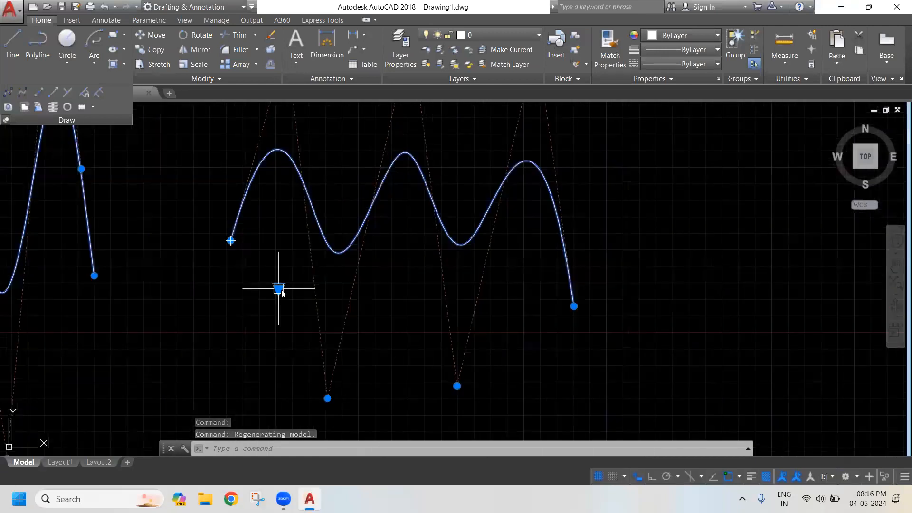
mouse_move(280, 291)
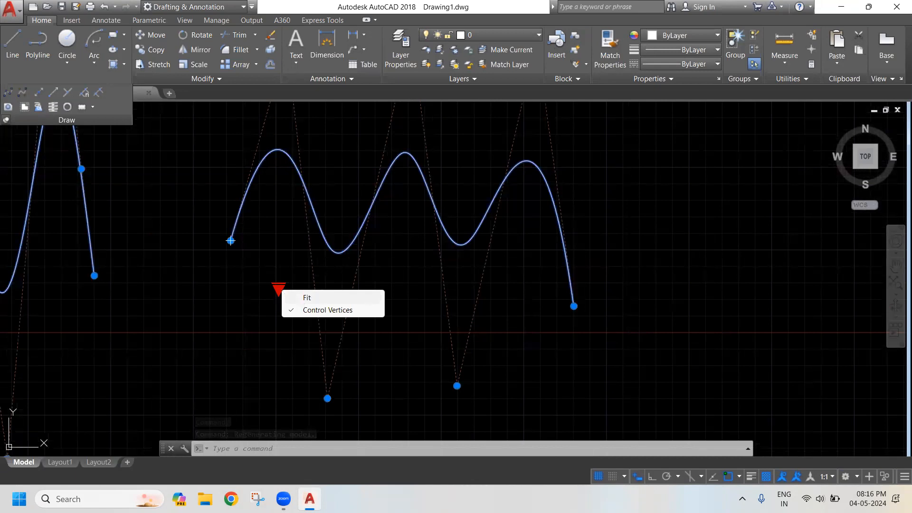
click(306, 297)
scroll(377, 295, down, 2)
middle_drag(312, 210, 300, 251)
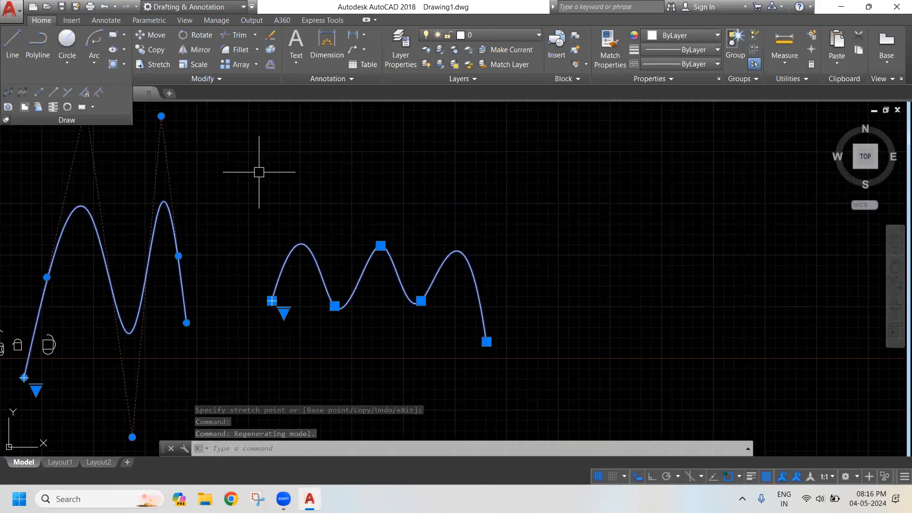
middle_drag(291, 189, 117, 192)
text(spl)
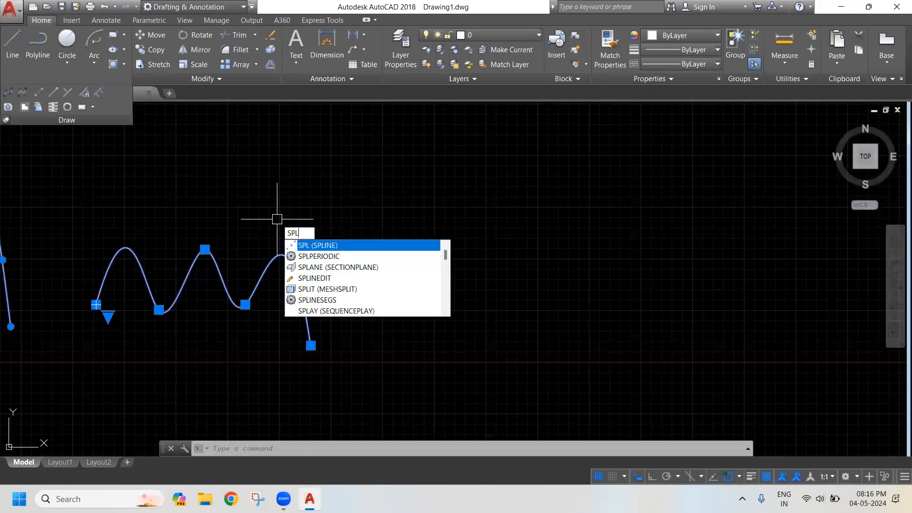
key(Return)
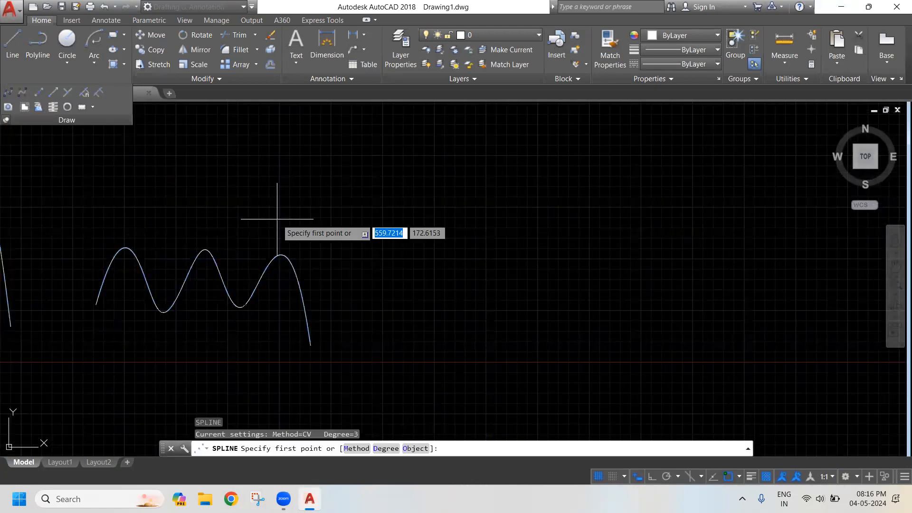
click(359, 448)
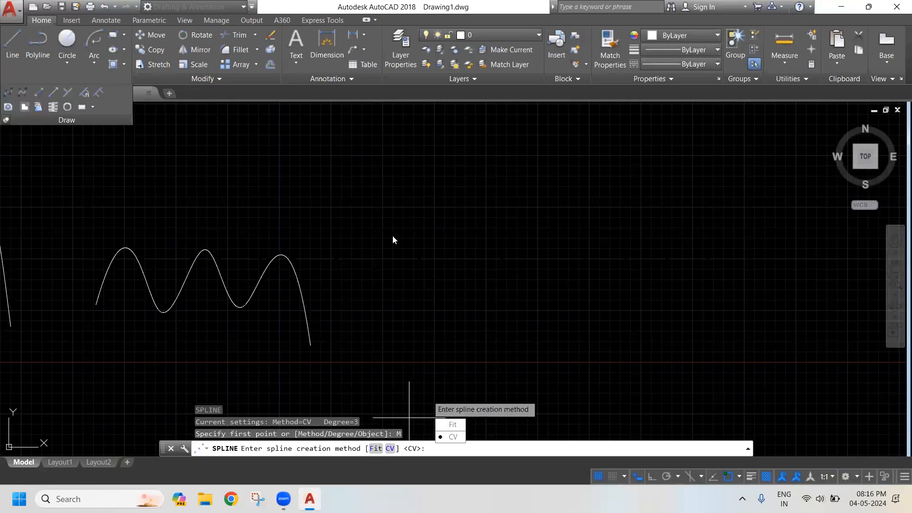
key(Return)
key(Escape)
- Erase both splines and all the remaining sample rectangles and arcs near the origin to empty the drawing
scroll(285, 234, down, 2)
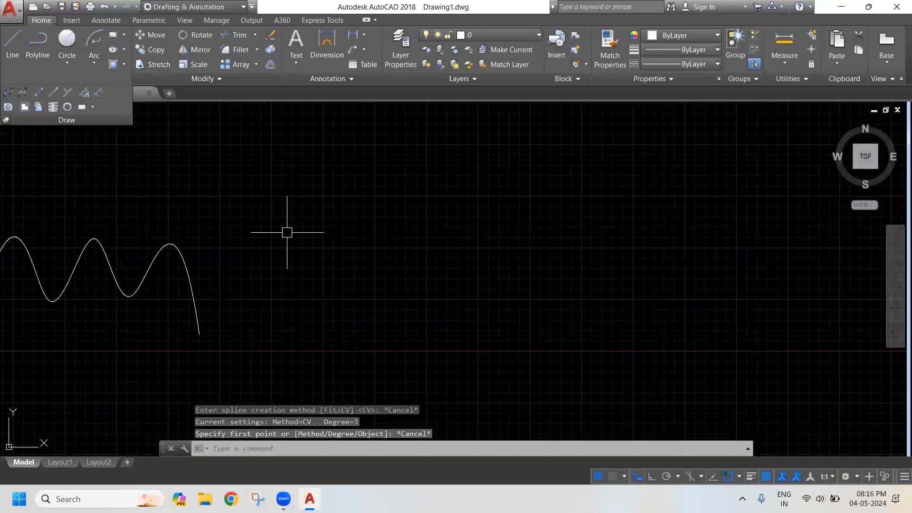
scroll(279, 219, down, 4)
click(279, 216)
click(144, 275)
key(Delete)
scroll(170, 250, up, 4)
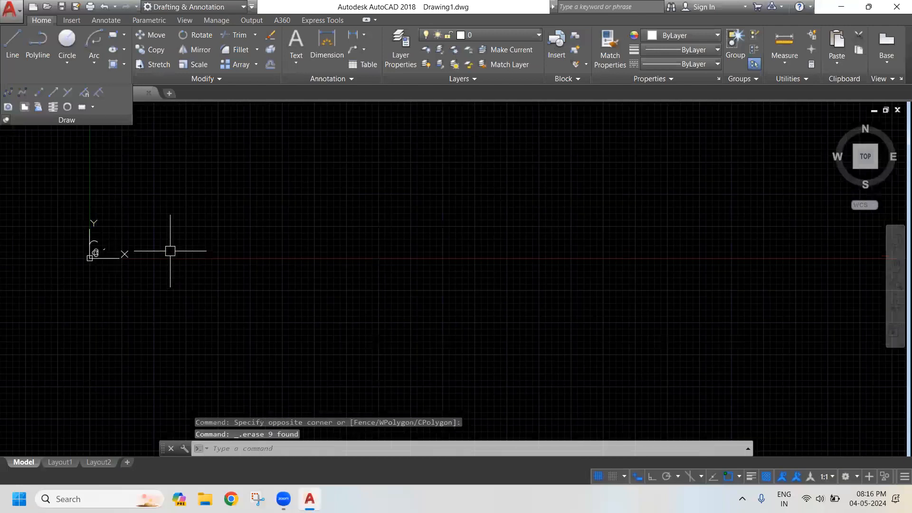
middle_drag(171, 251, 247, 277)
click(247, 281)
click(159, 250)
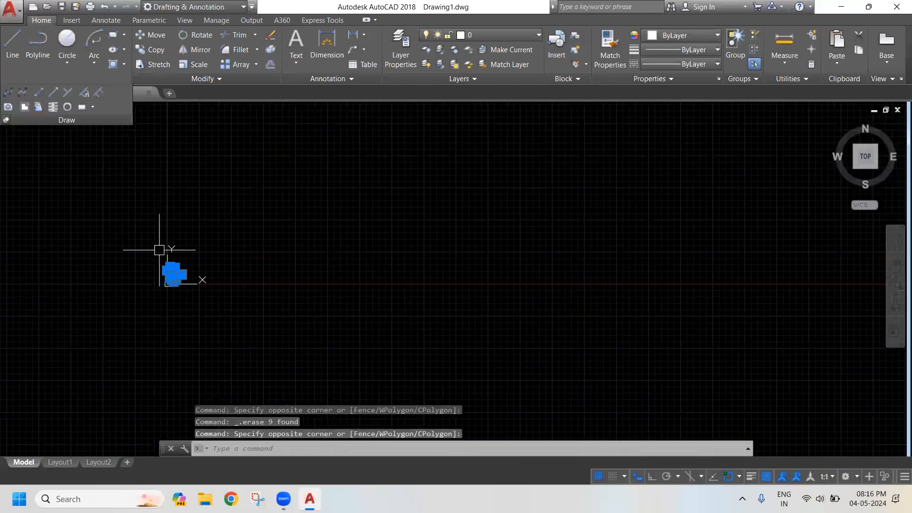
key(Delete)
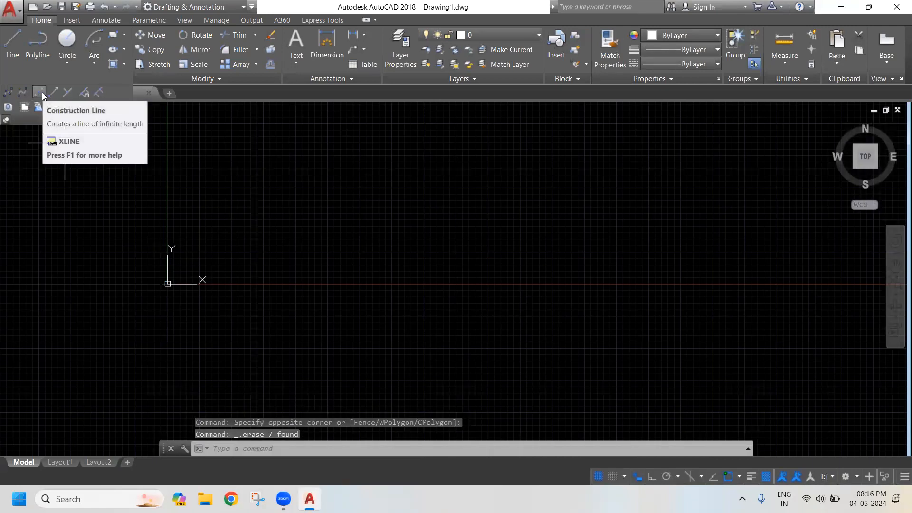
- Draw a fan of construction lines at varied angles, all passing through one common point above and to the right of the origin
text(x)
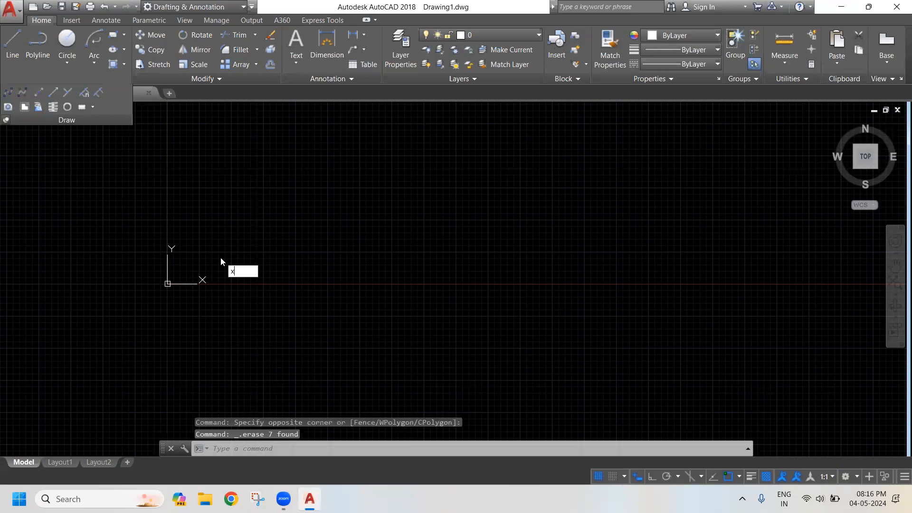
text(l)
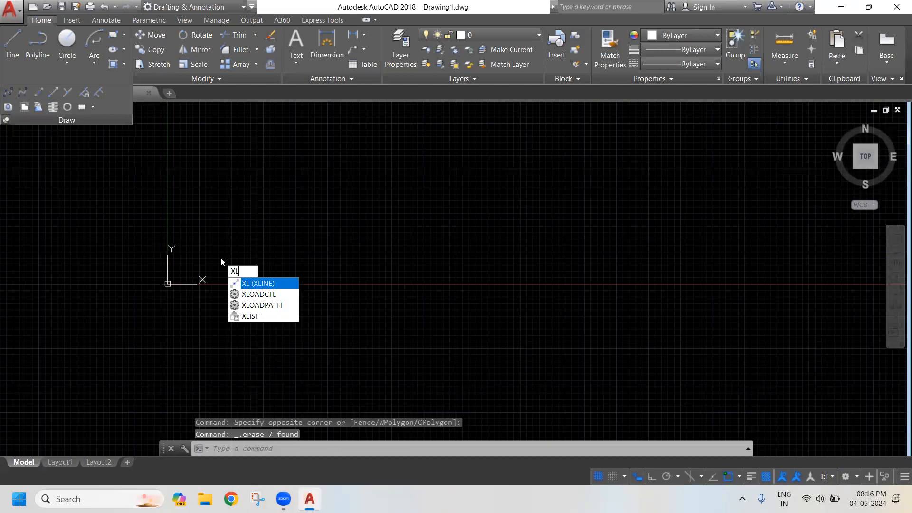
key(Return)
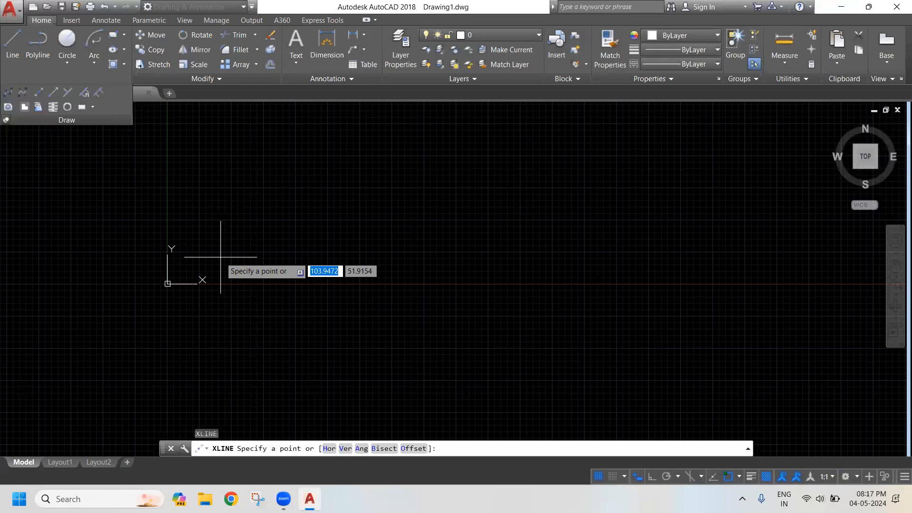
scroll(220, 257, up, 4)
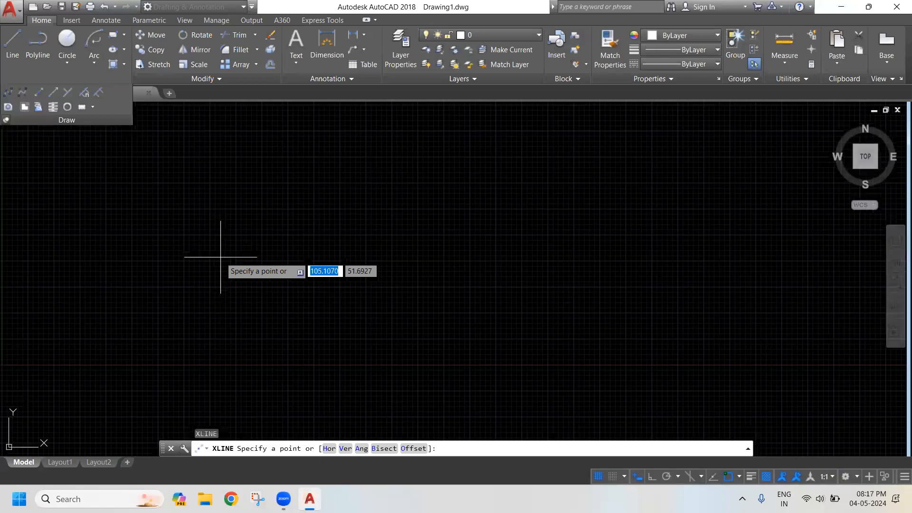
middle_drag(220, 257, 427, 245)
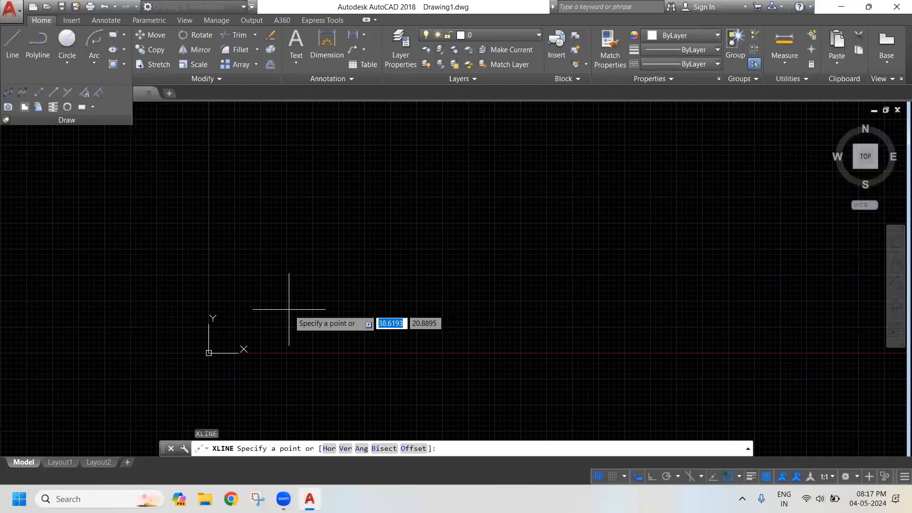
click(299, 294)
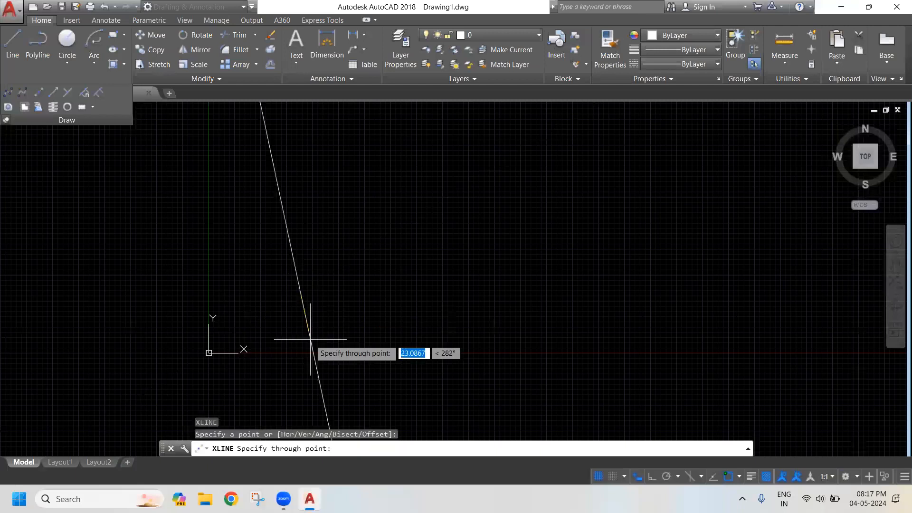
click(303, 240)
click(310, 243)
click(321, 249)
click(333, 265)
click(340, 282)
click(338, 304)
click(327, 324)
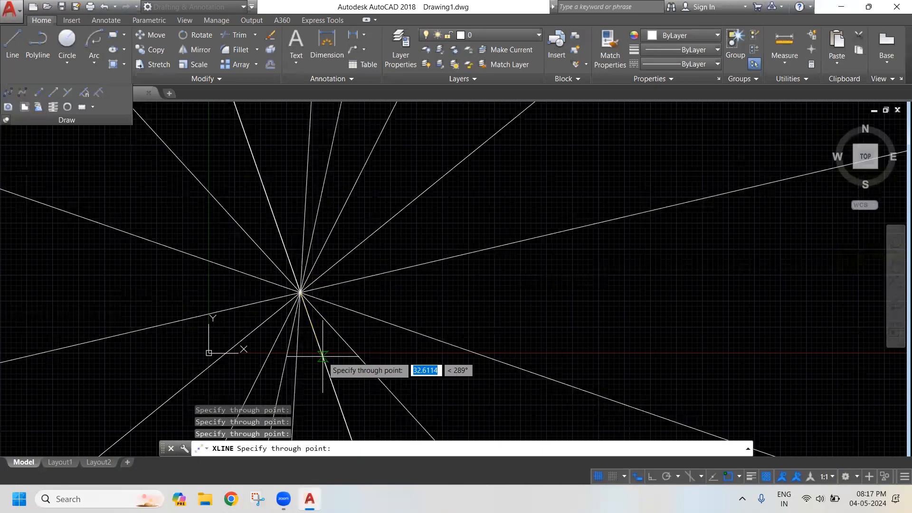
click(372, 349)
click(429, 302)
click(486, 204)
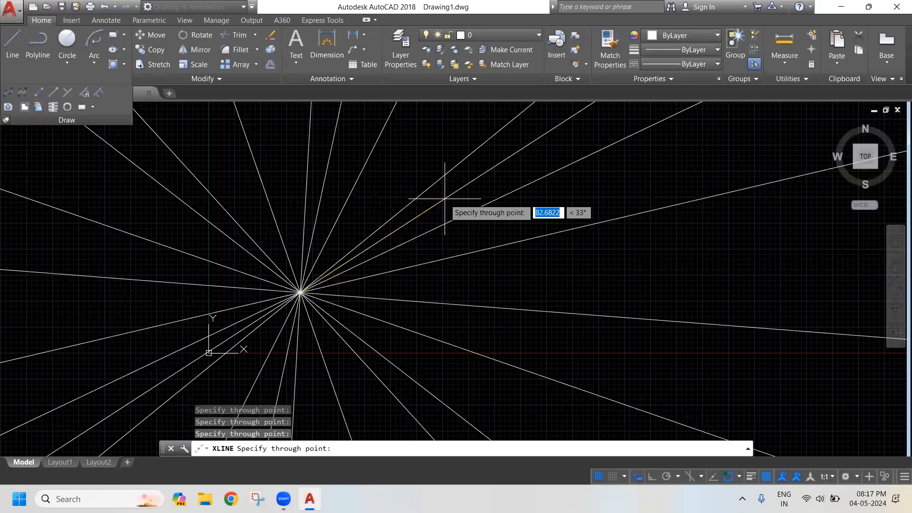
key(Escape)
- Erase the whole fan of construction lines
scroll(398, 271, up, 2)
click(382, 254)
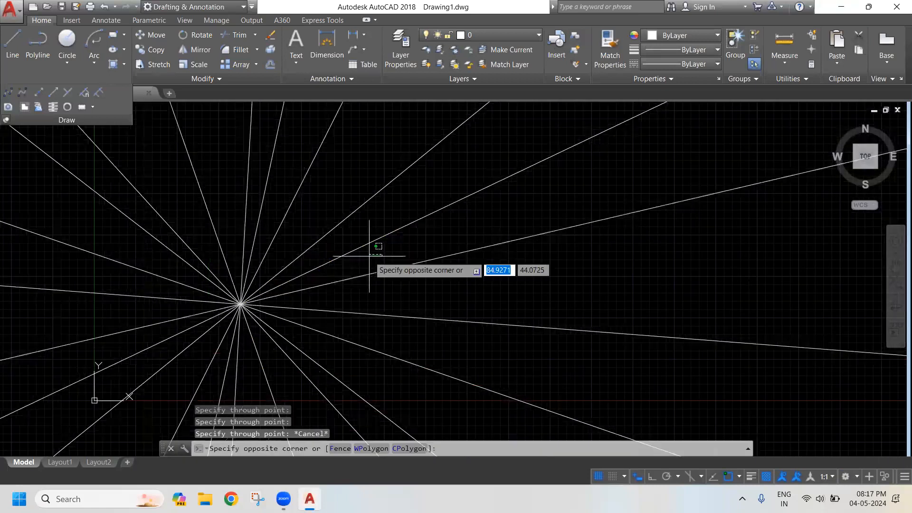
click(220, 330)
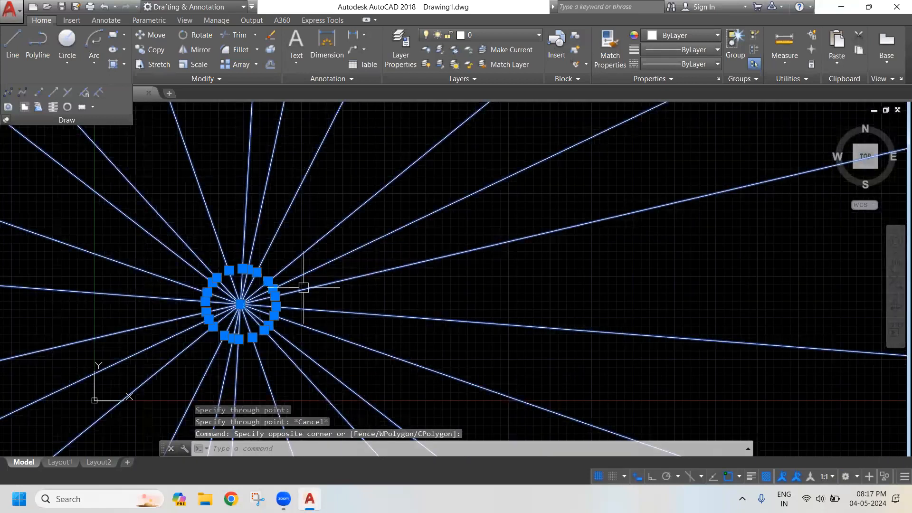
scroll(303, 287, down, 4)
scroll(361, 266, up, 1)
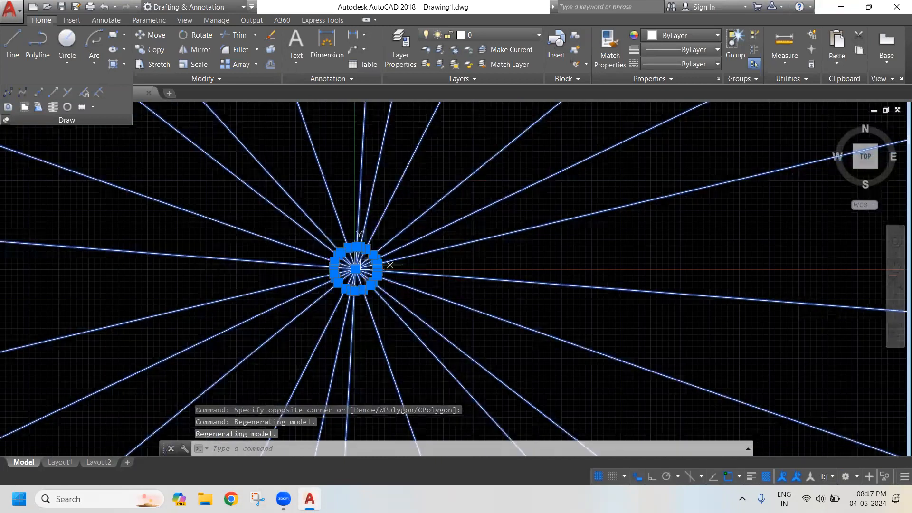
scroll(365, 264, up, 5)
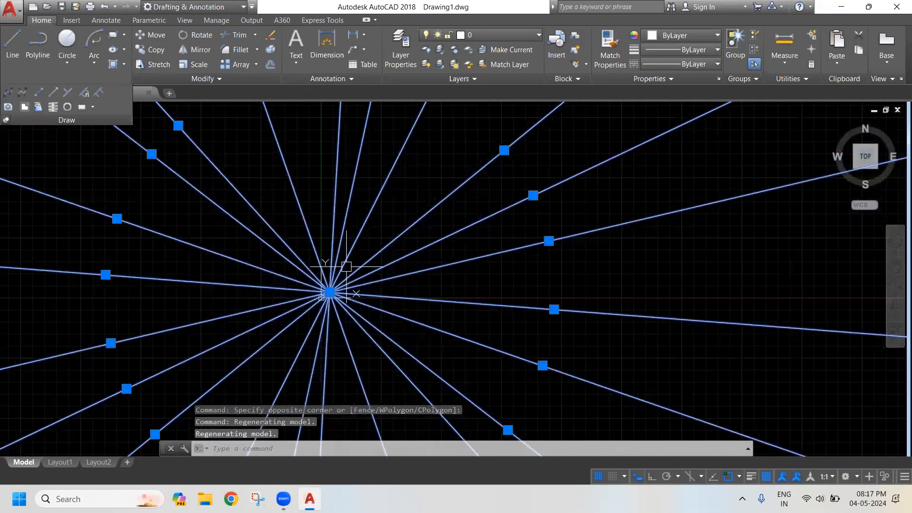
key(Delete)
scroll(346, 283, up, 1)
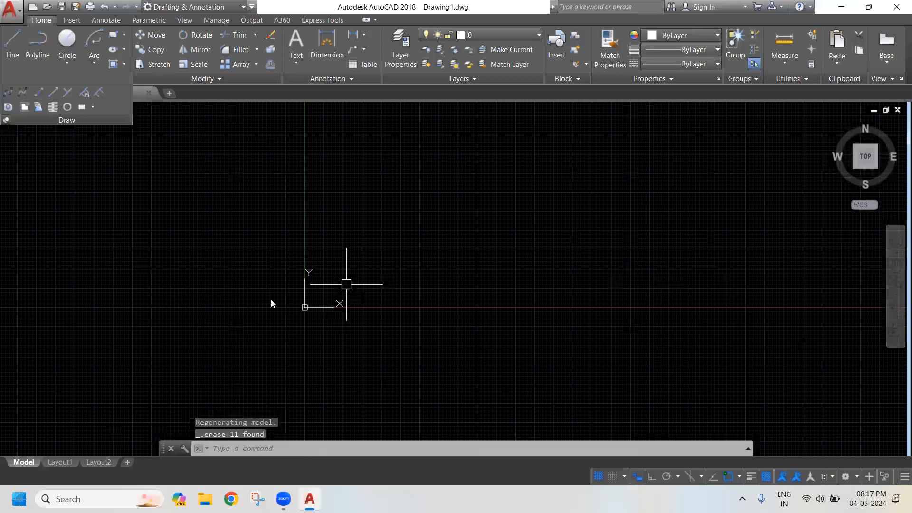
- Draw eight horizontal construction lines at increasing heights above the X axis, using the XLINE Hor option
text(xl)
key(Return)
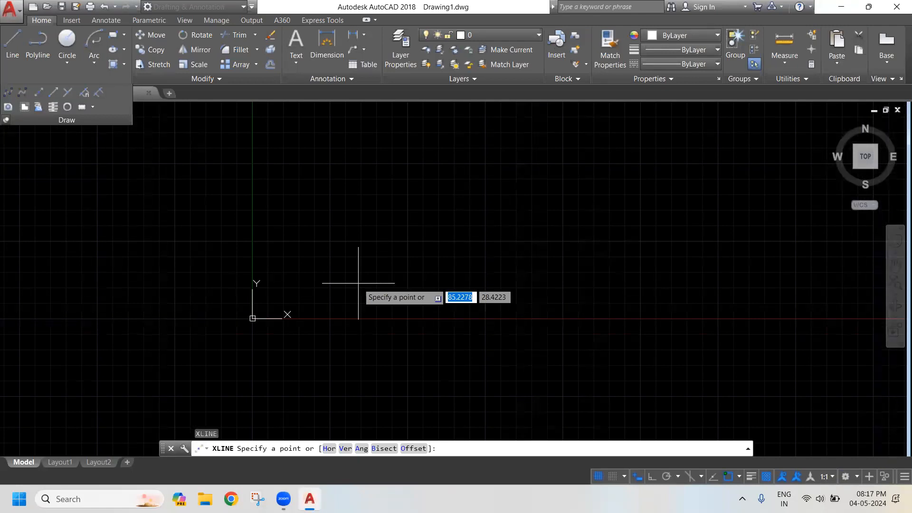
text(h)
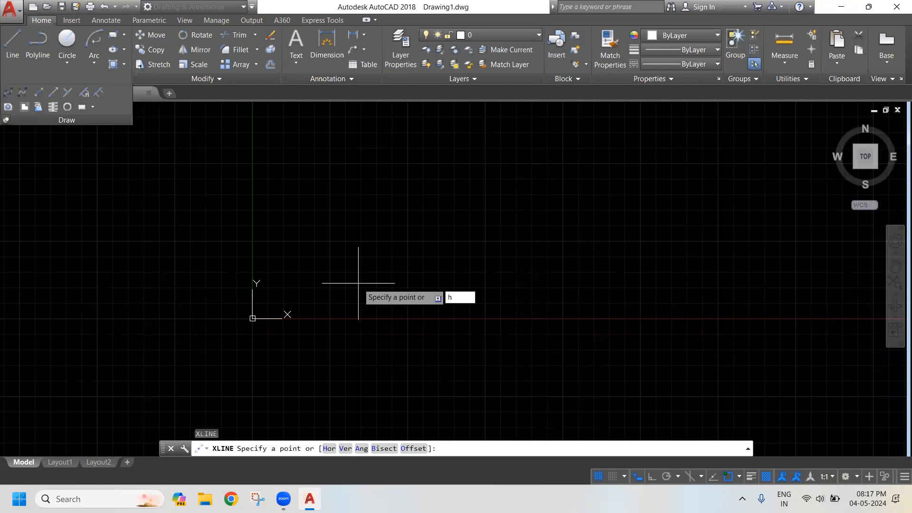
key(Return)
scroll(354, 291, up, 2)
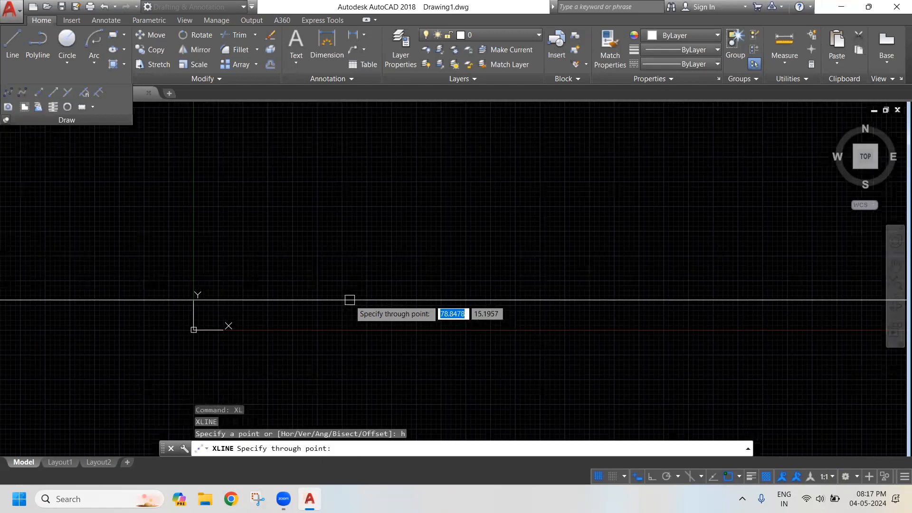
click(348, 307)
click(347, 297)
click(345, 284)
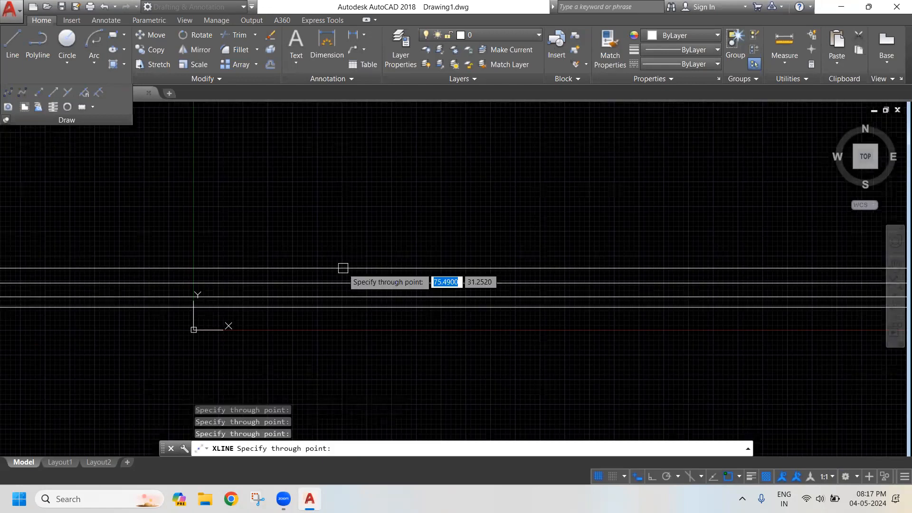
click(343, 269)
click(346, 256)
click(348, 246)
click(352, 227)
click(358, 203)
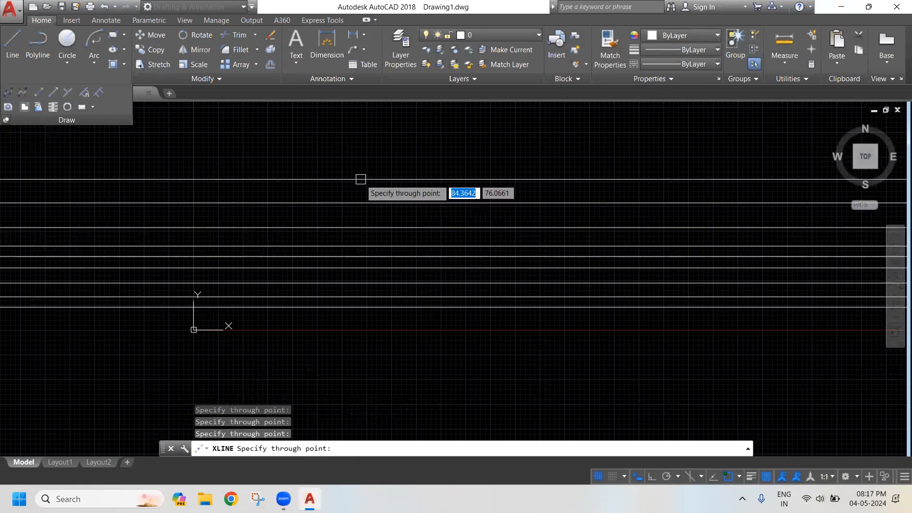
key(Return)
- Draw eight vertical construction lines side by side to the right of the Y axis, using the XLINE Ver option
text(xl)
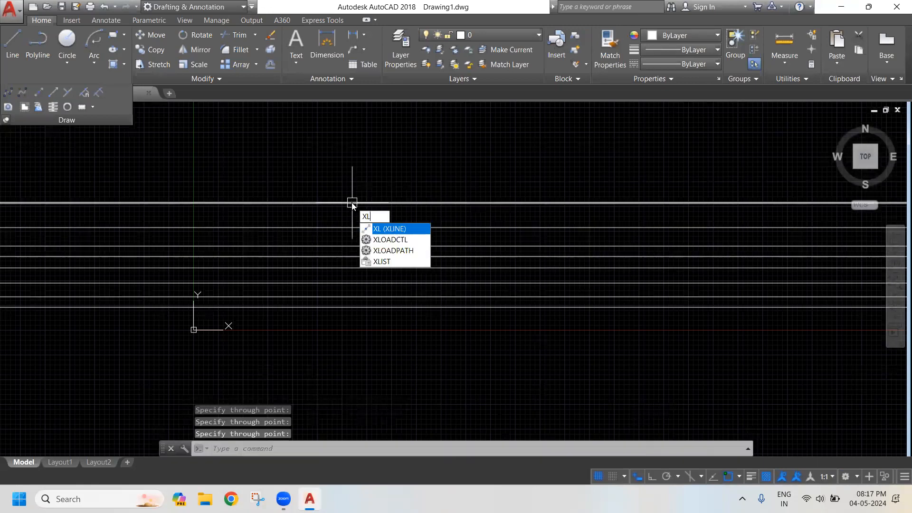
key(Return)
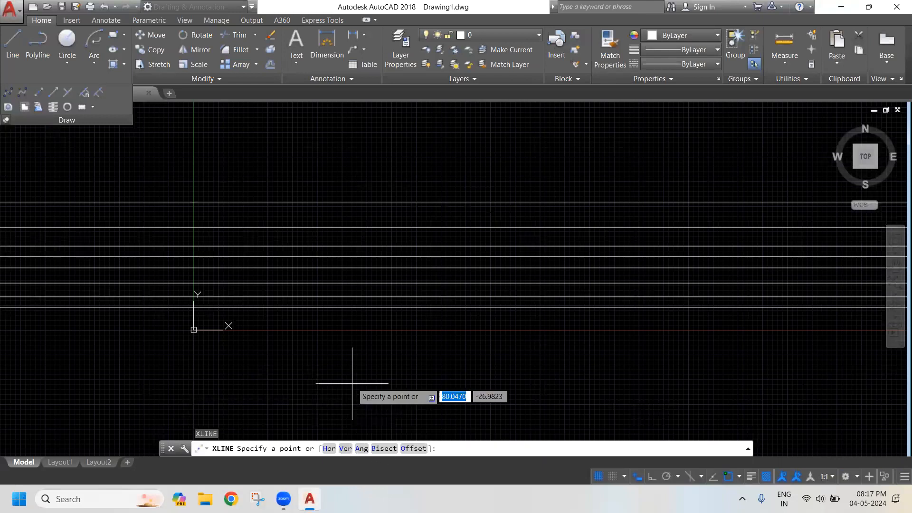
text(v)
key(Return)
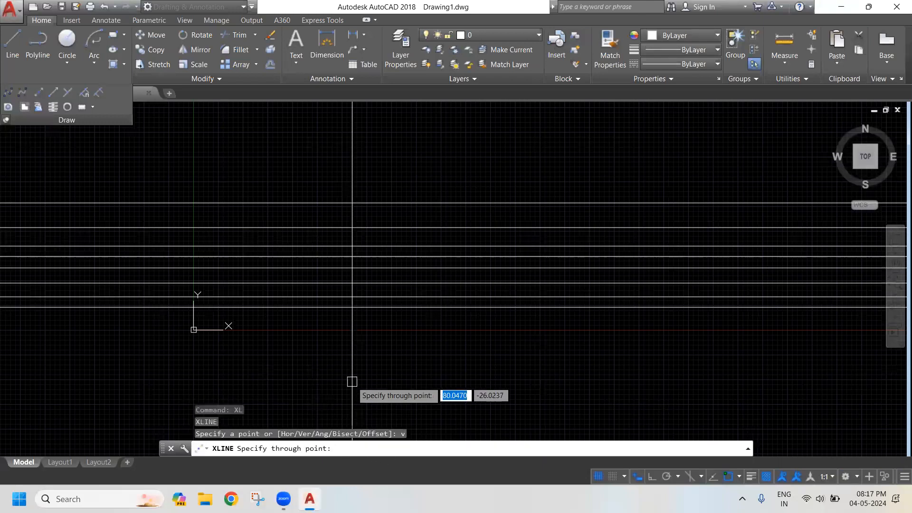
scroll(231, 344, up, 2)
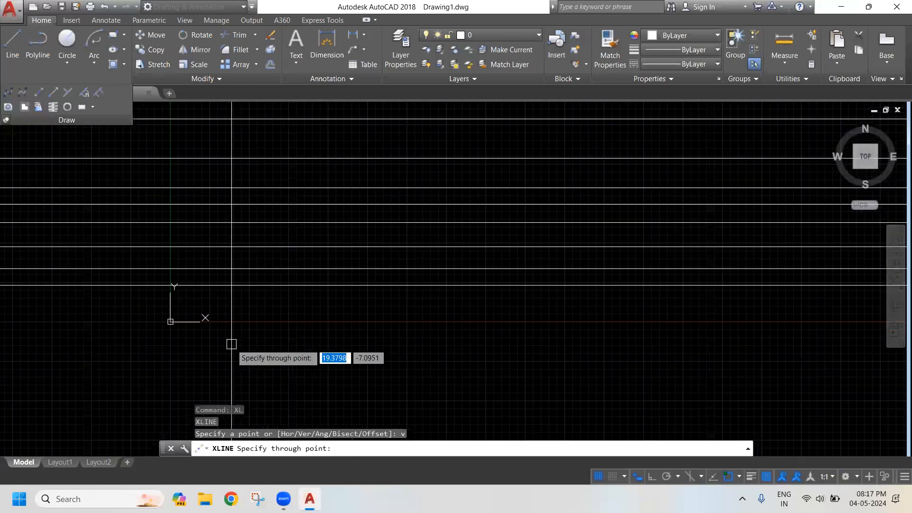
click(237, 343)
click(257, 341)
click(280, 337)
click(309, 335)
click(333, 332)
click(361, 333)
click(387, 333)
click(416, 332)
key(Return)
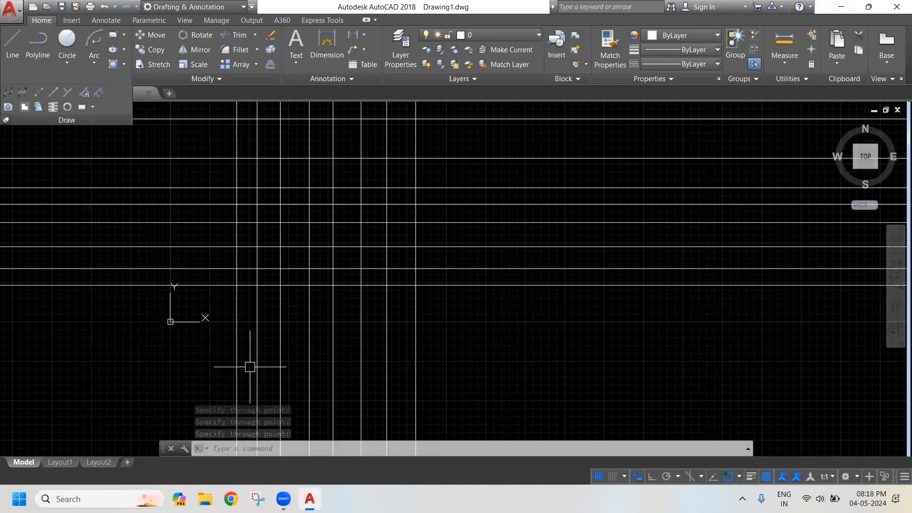
- Draw six parallel construction lines at a 35-degree angle to the right of the vertical ones, using the XLINE Ang option
key(Return)
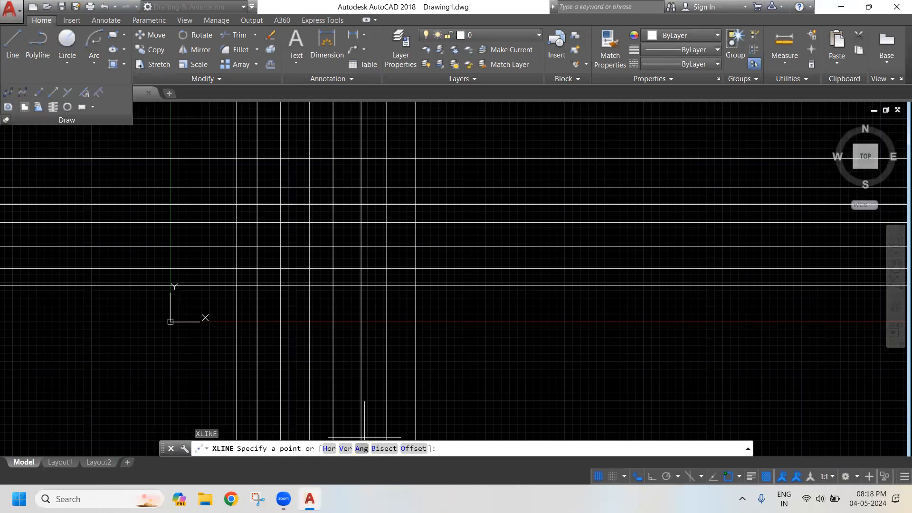
click(362, 449)
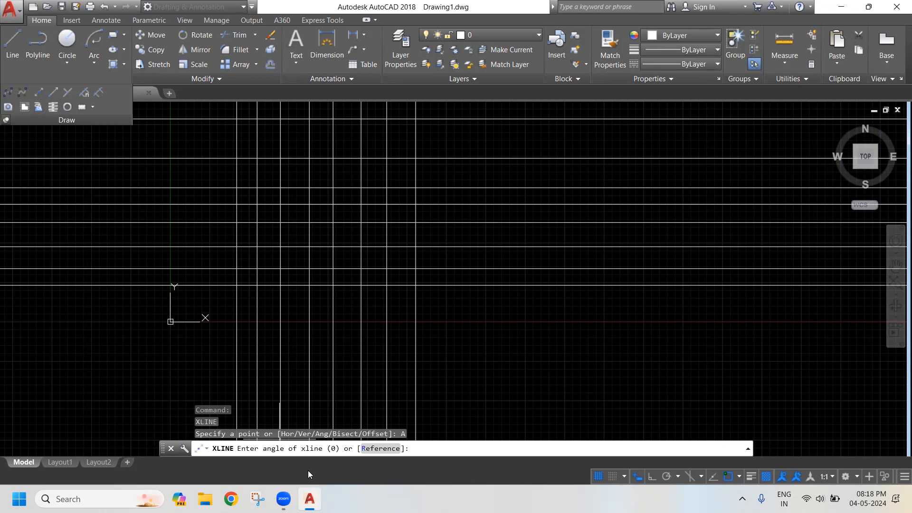
text(35)
key(Return)
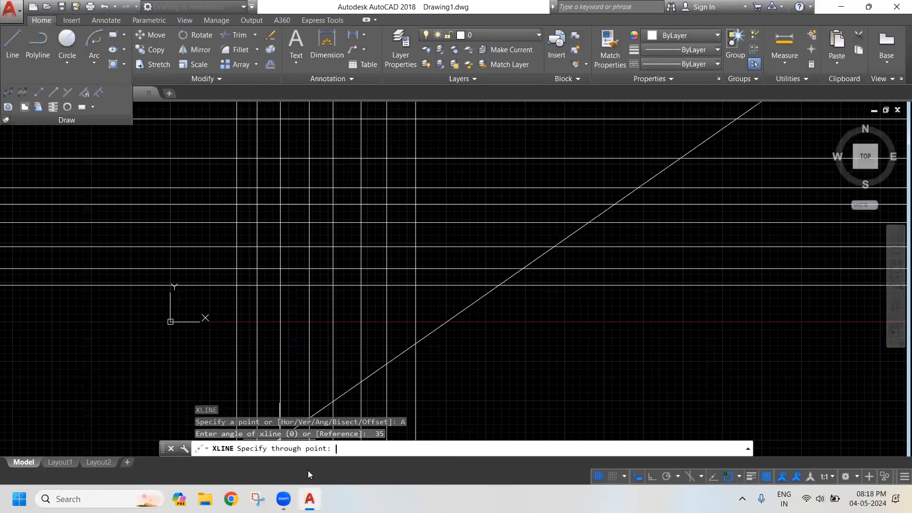
middle_drag(533, 372, 449, 383)
click(505, 339)
click(503, 322)
click(500, 304)
click(496, 278)
click(492, 240)
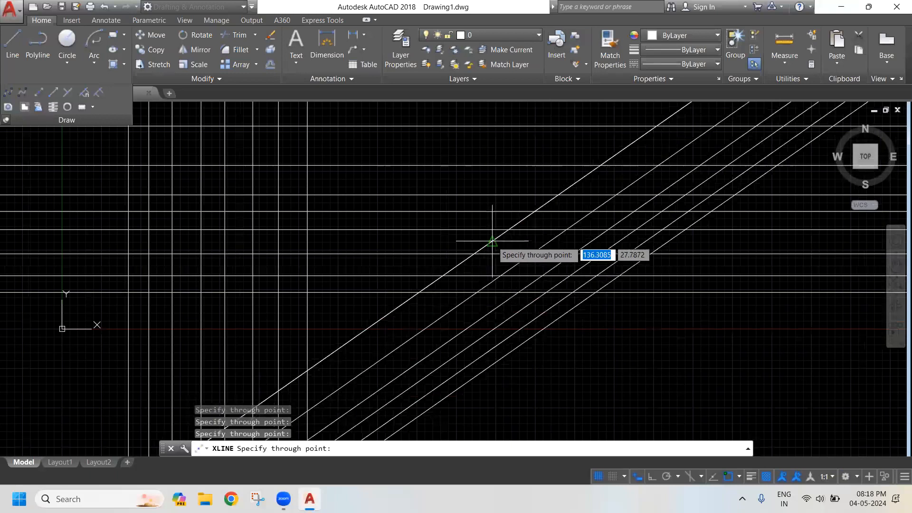
key(Return)
- Erase all the horizontal, vertical and angled construction lines to empty the drawing
scroll(507, 269, down, 2)
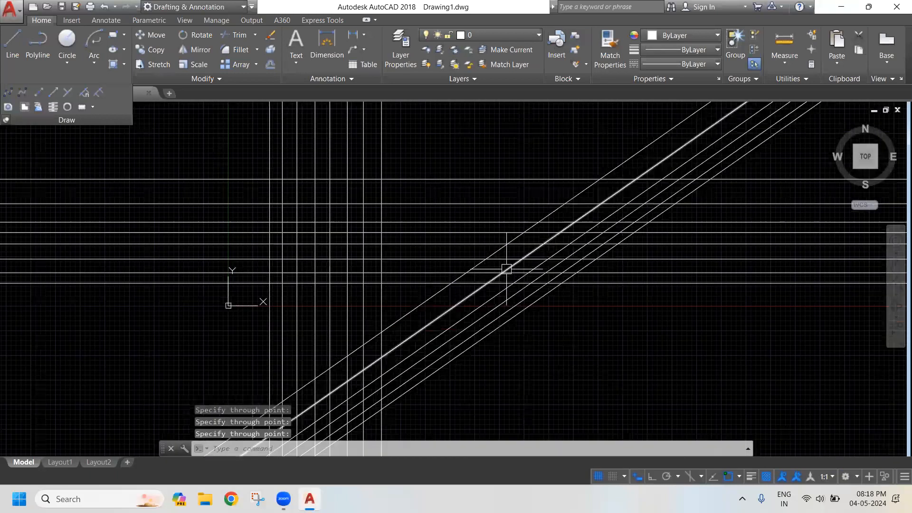
scroll(506, 269, down, 1)
click(543, 186)
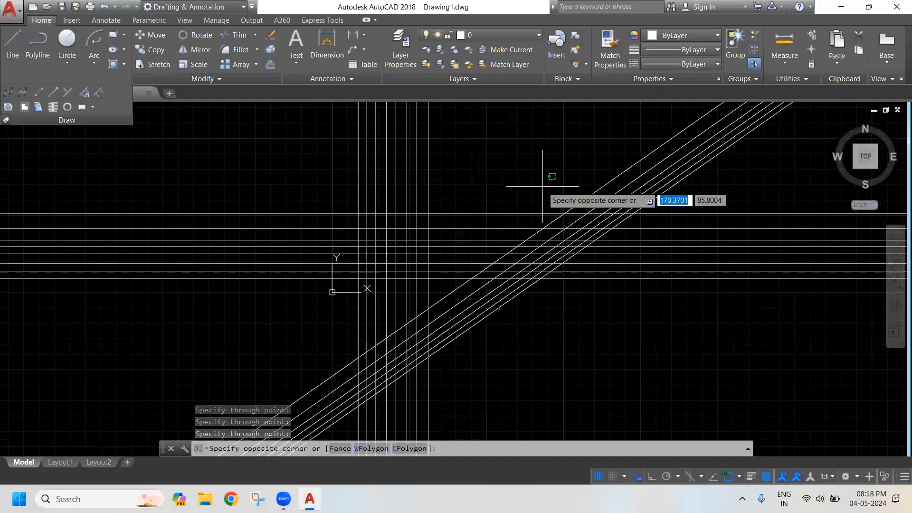
click(308, 369)
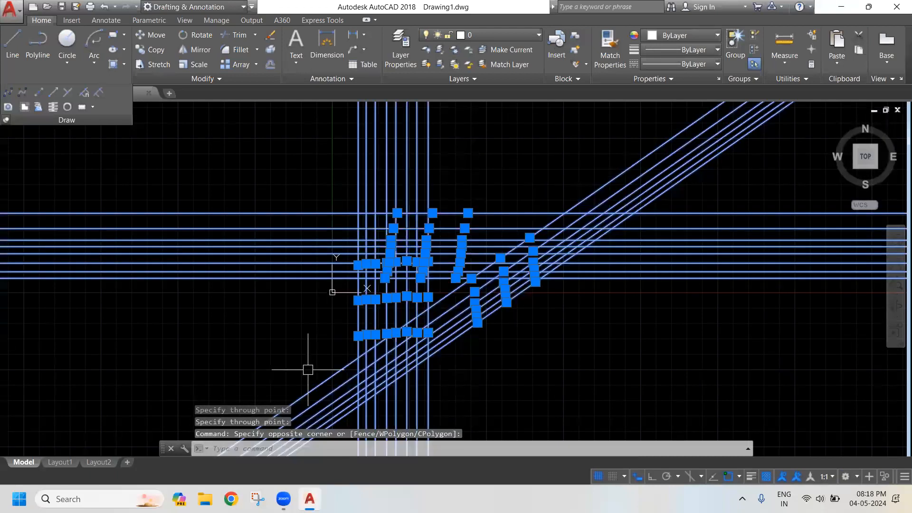
key(Delete)
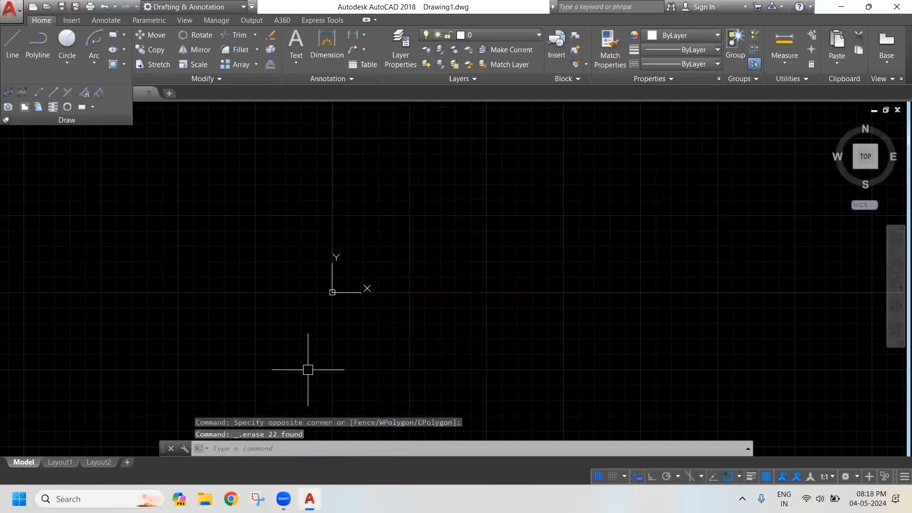
- Draw a fan of rays from one start point above and to the right of the origin, spreading counterclockwise over its upper half
click(54, 95)
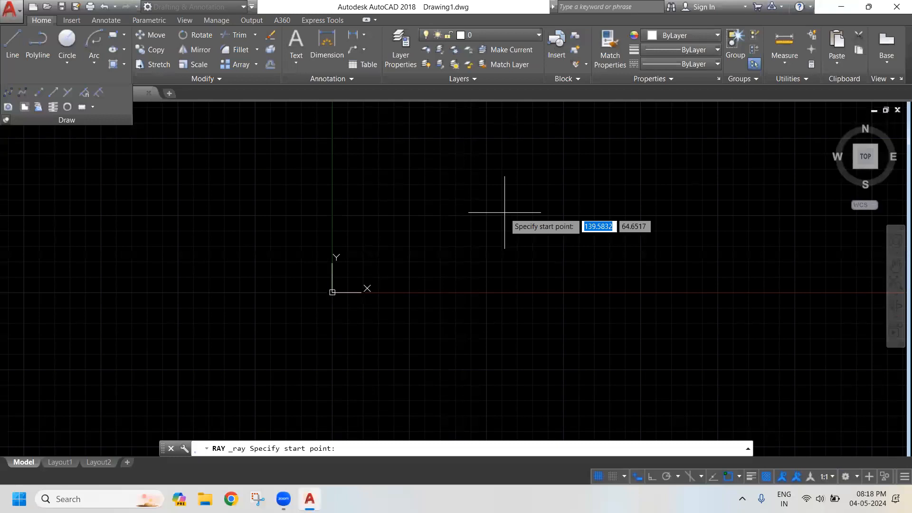
click(413, 247)
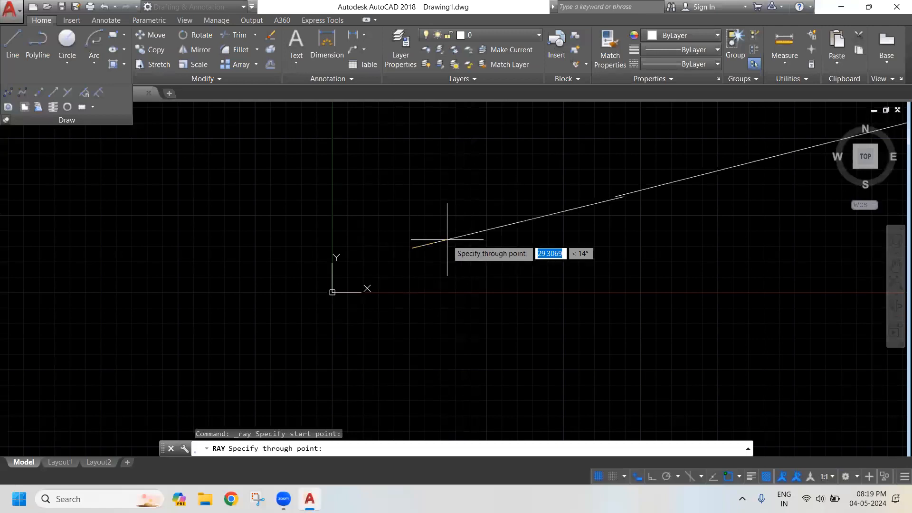
click(464, 243)
click(468, 234)
click(470, 223)
click(468, 211)
click(469, 190)
click(463, 170)
click(441, 164)
click(415, 167)
click(407, 183)
click(386, 186)
click(369, 197)
click(349, 228)
click(380, 257)
key(Return)
- Erase all the rays with a crossing selection around their common start point
click(444, 268)
click(382, 229)
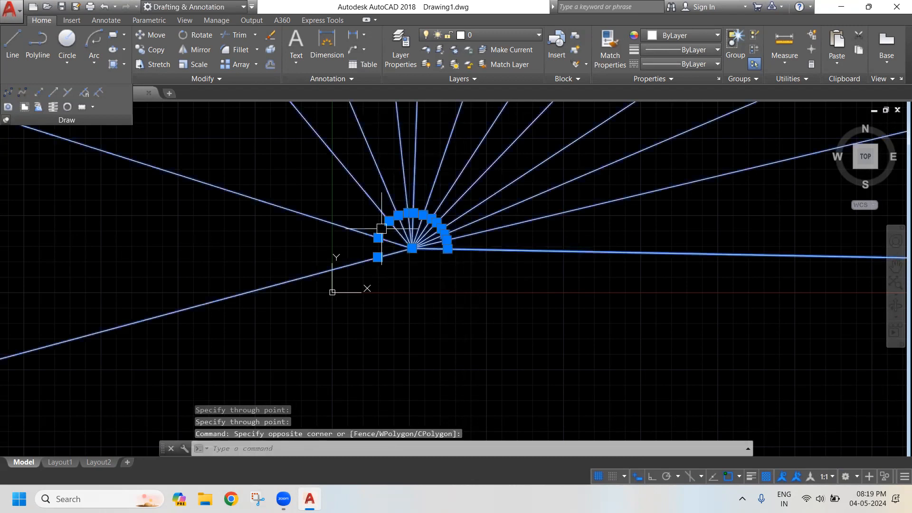
key(Delete)
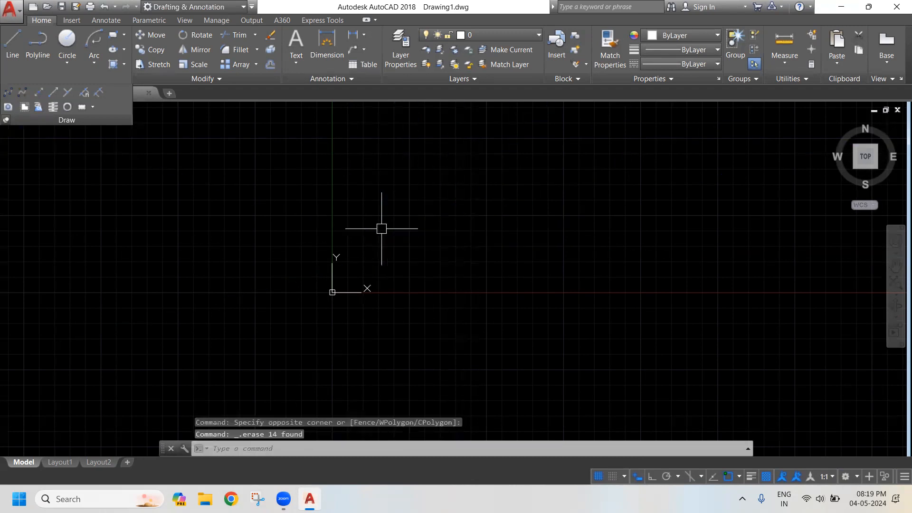
- Turn on polar tracking and set its increment angle to 30 degrees
click(674, 476)
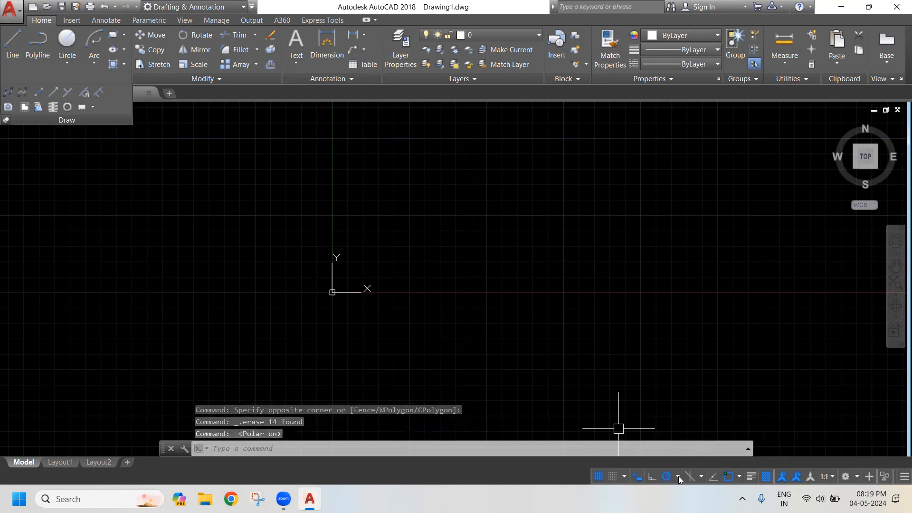
click(678, 476)
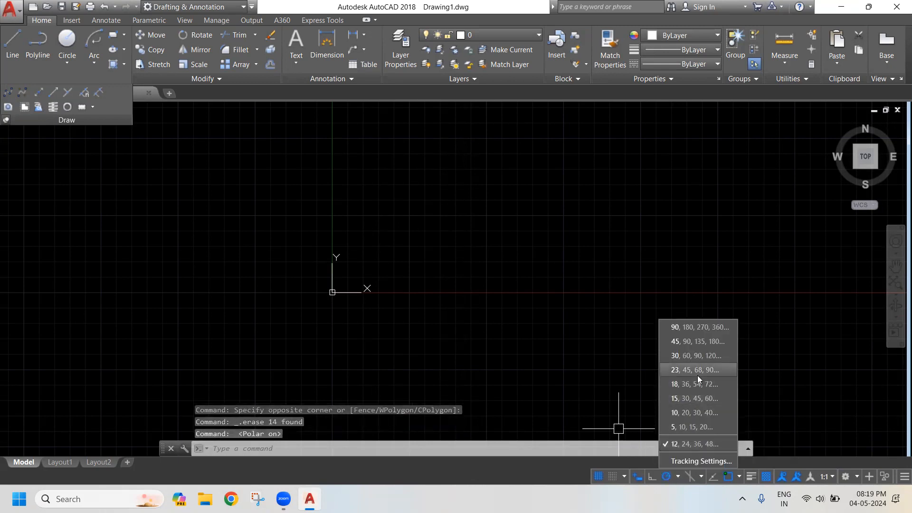
click(694, 354)
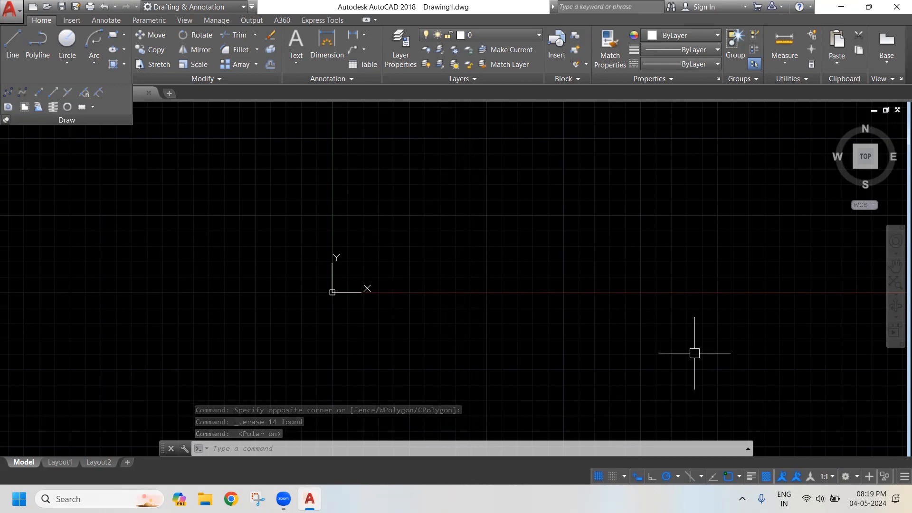
- Place a point above and to the right of the origin and draw twelve rays from it at 30-degree intervals all around
click(71, 95)
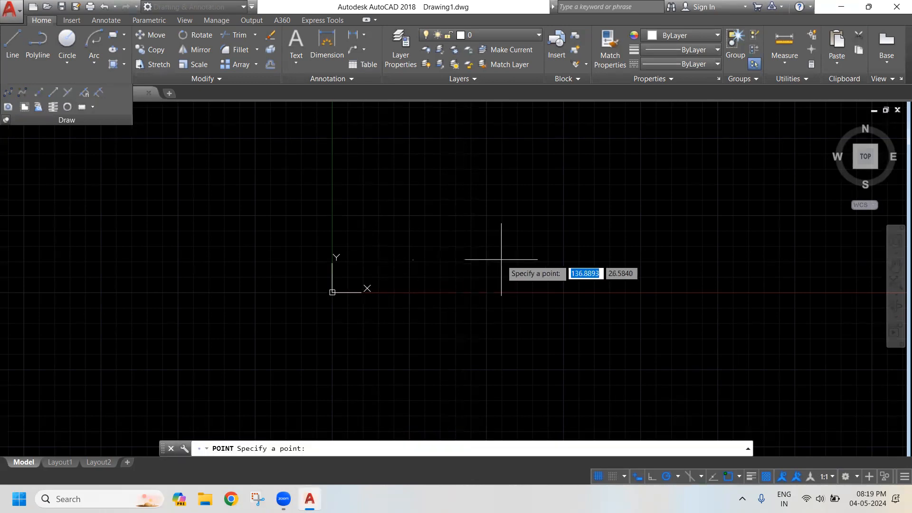
click(50, 91)
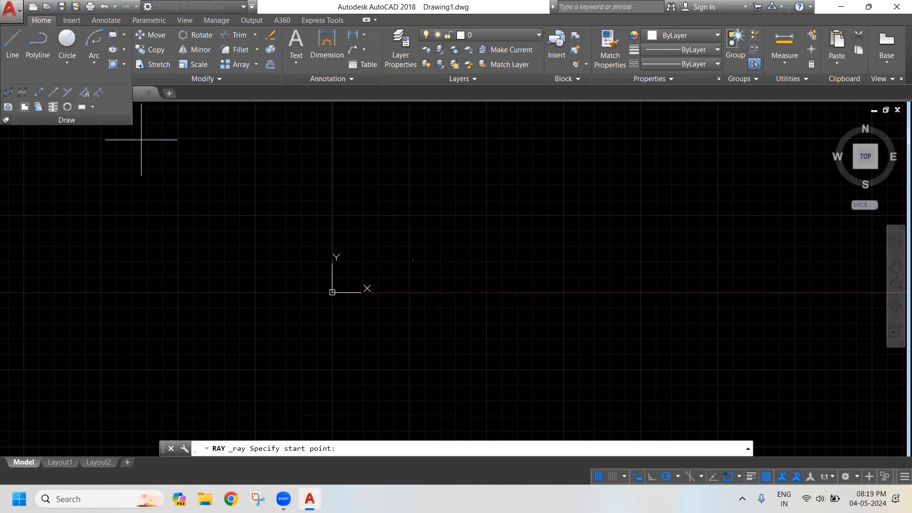
click(412, 260)
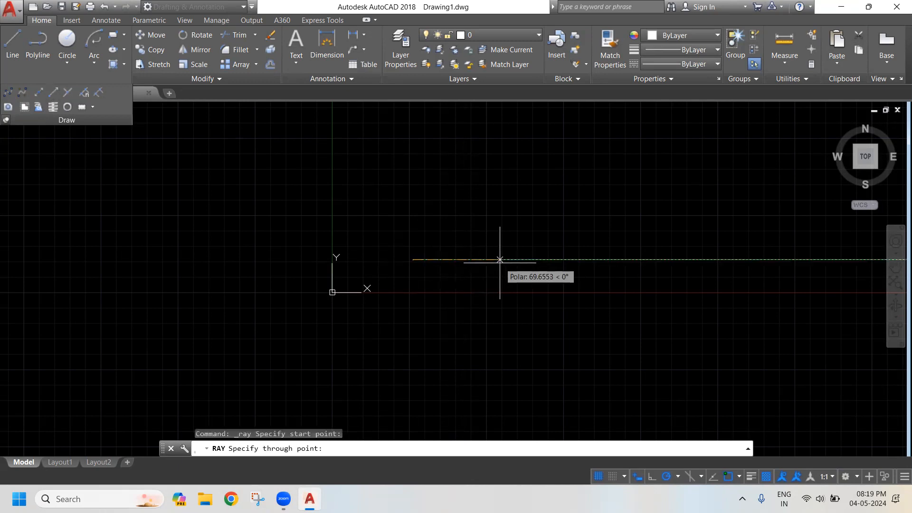
click(501, 259)
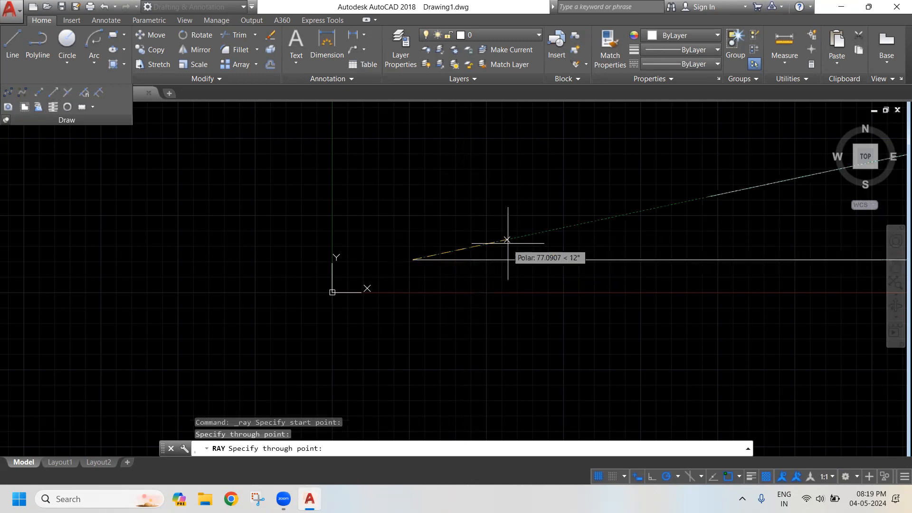
click(503, 207)
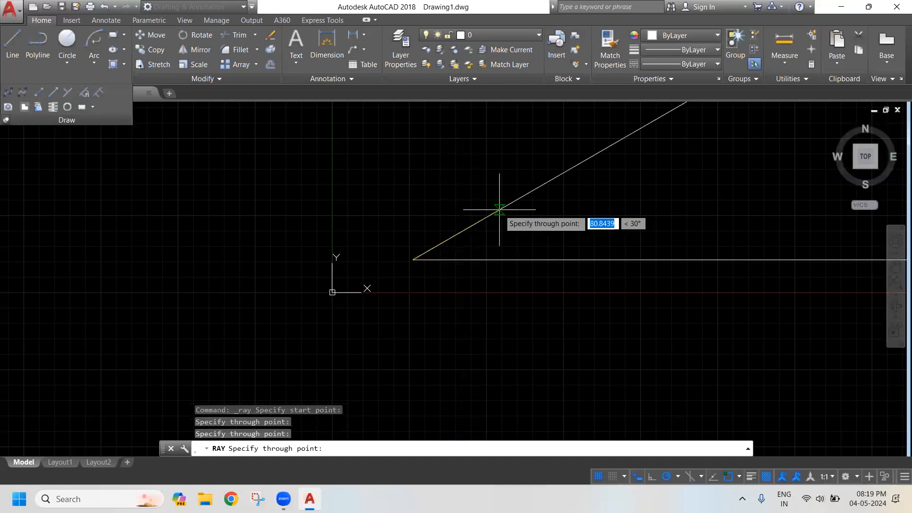
click(450, 194)
click(412, 202)
click(386, 214)
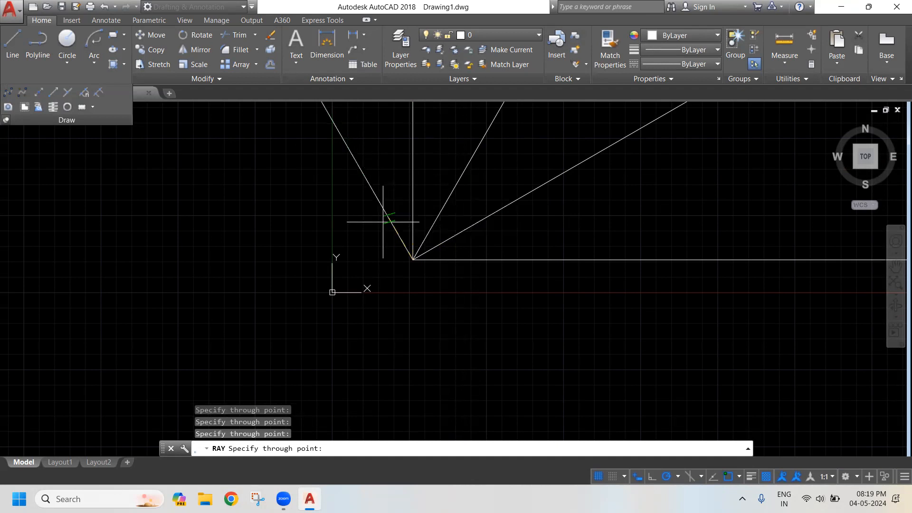
click(376, 236)
click(351, 262)
click(373, 283)
click(390, 299)
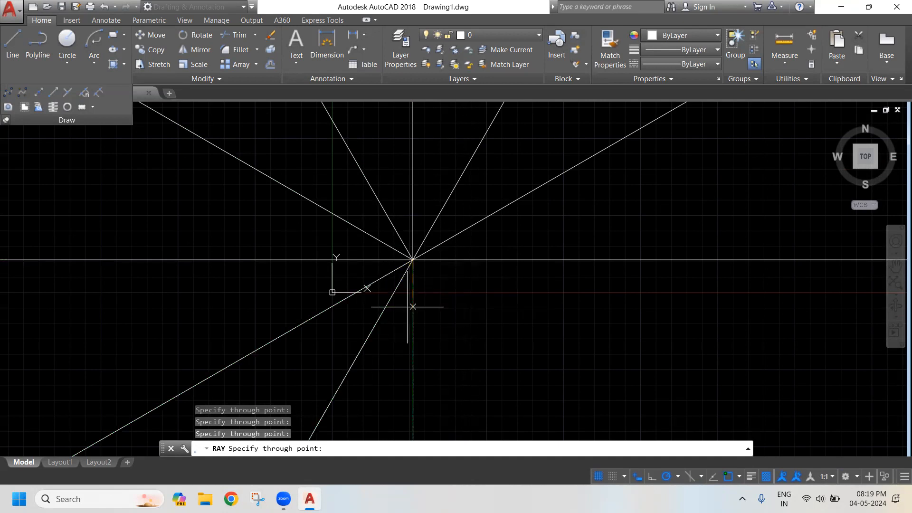
click(439, 307)
click(471, 294)
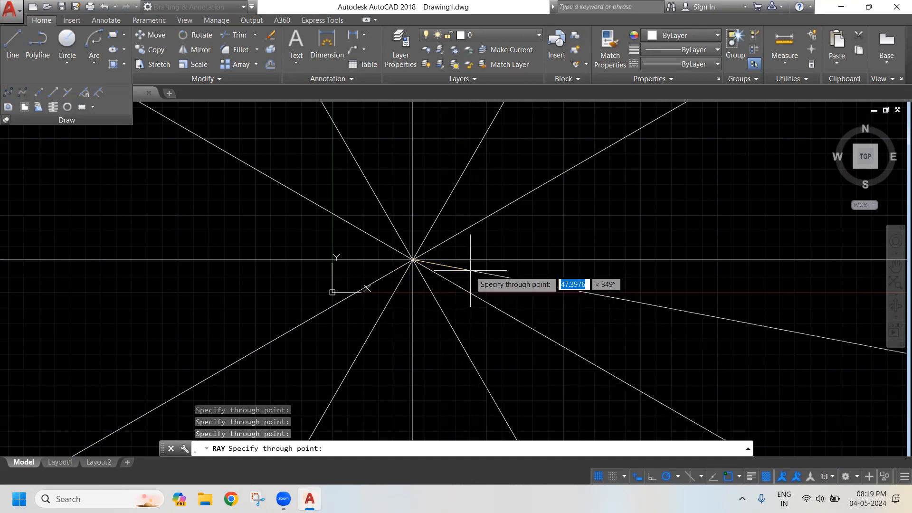
key(Escape)
- Draw two concentric circles centred on the rays' common start point, with radii of about 30.55 and 12.24
text(c)
key(Return)
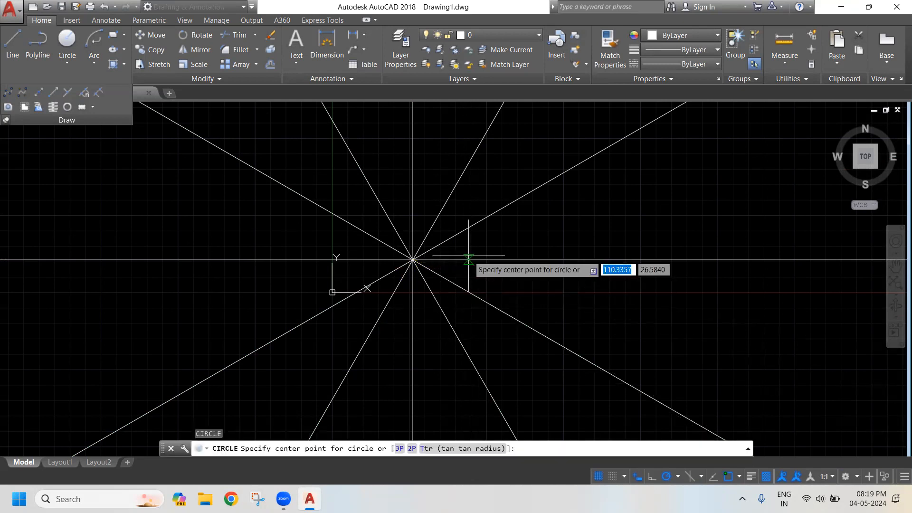
scroll(434, 274, up, 2)
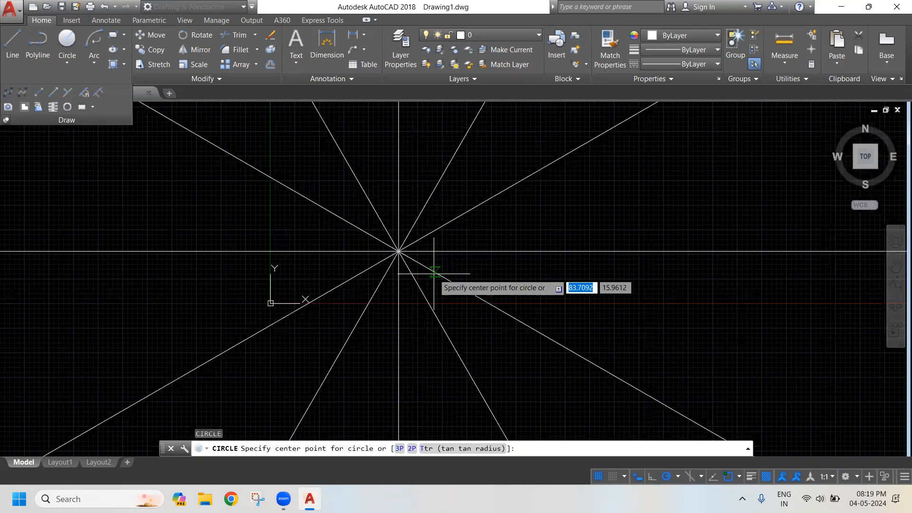
click(393, 251)
click(440, 107)
text(c)
key(Return)
click(393, 250)
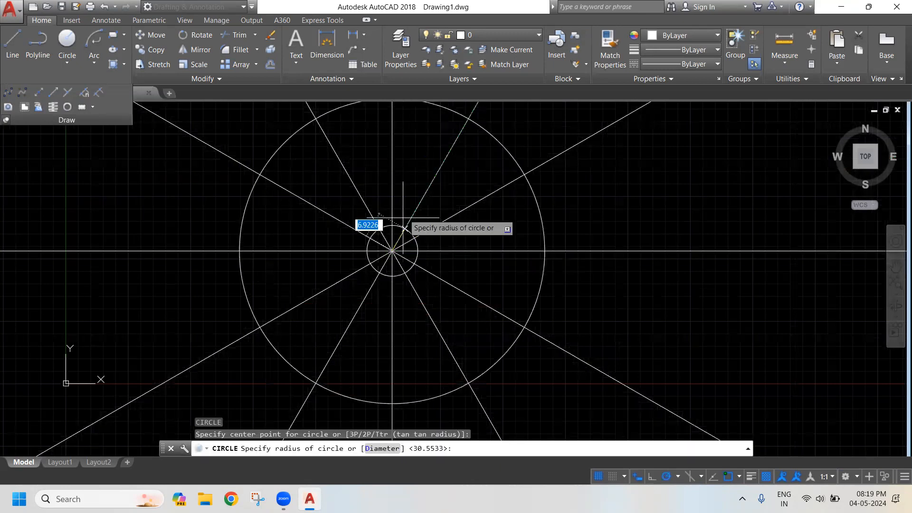
click(407, 191)
- Trim away all the ray portions outside the larger circle, using every object as a cutting edge
scroll(398, 231, down, 2)
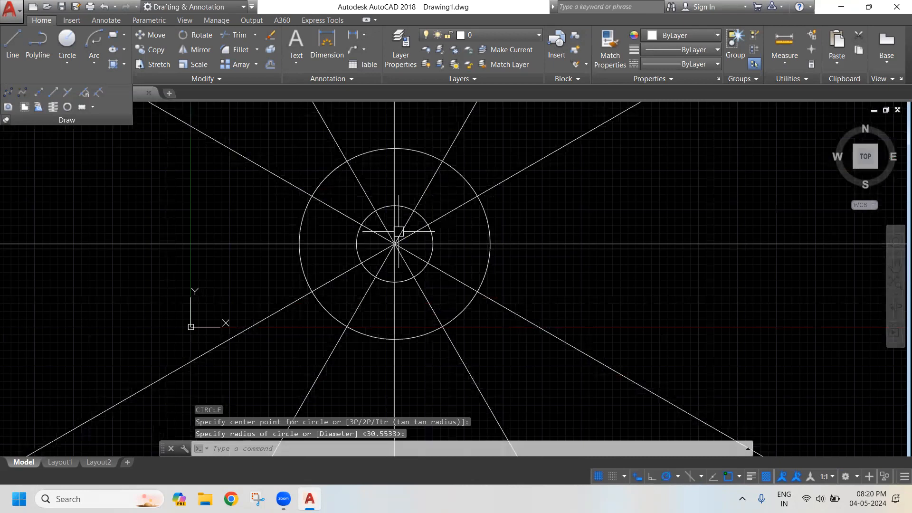
middle_drag(399, 231, 424, 244)
text(tr)
key(Return)
key(Return)
scroll(451, 314, down, 5)
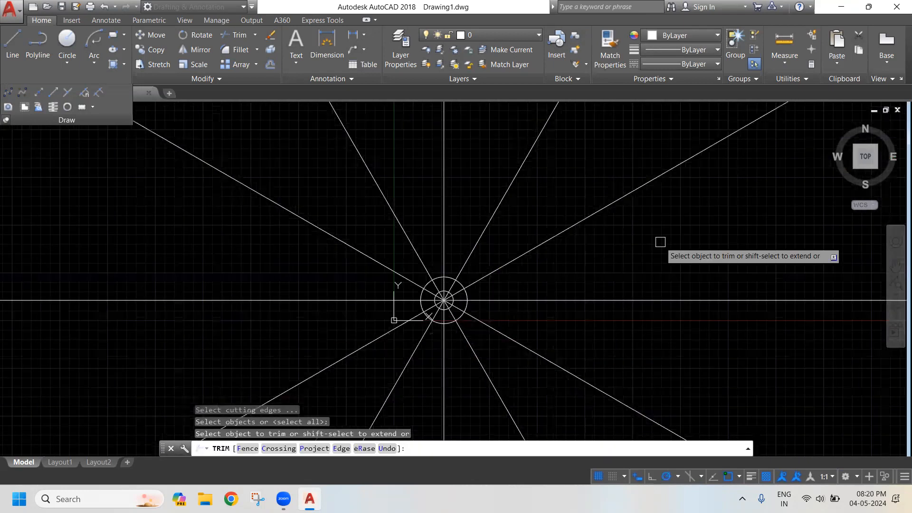
click(660, 242)
click(375, 221)
click(377, 203)
click(324, 385)
middle_drag(383, 395, 344, 329)
click(263, 326)
click(539, 360)
click(552, 355)
click(554, 321)
- Trim the ray portions inside the smaller circle, leaving twelve spokes between the two circles
scroll(407, 258, up, 5)
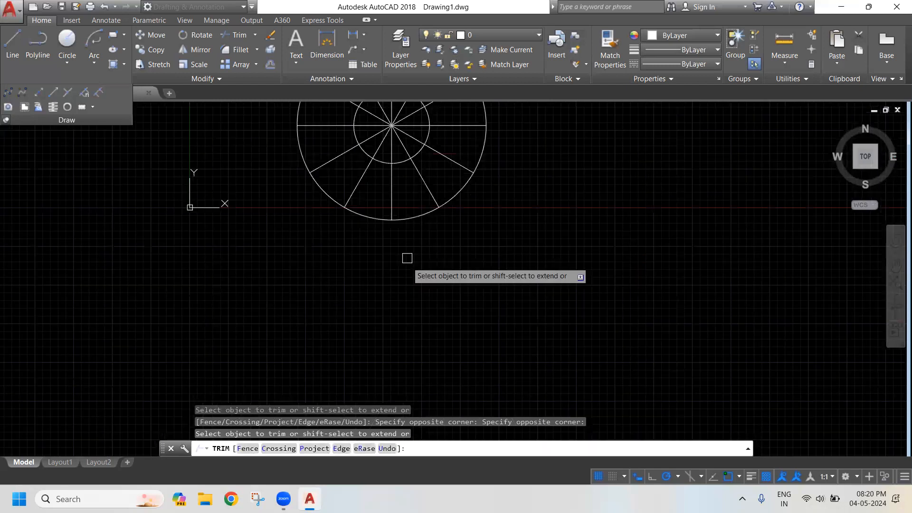
middle_drag(412, 108, 406, 236)
scroll(406, 235, up, 5)
click(406, 236)
click(276, 352)
key(Return)
scroll(367, 329, down, 5)
middle_drag(367, 329, 400, 283)
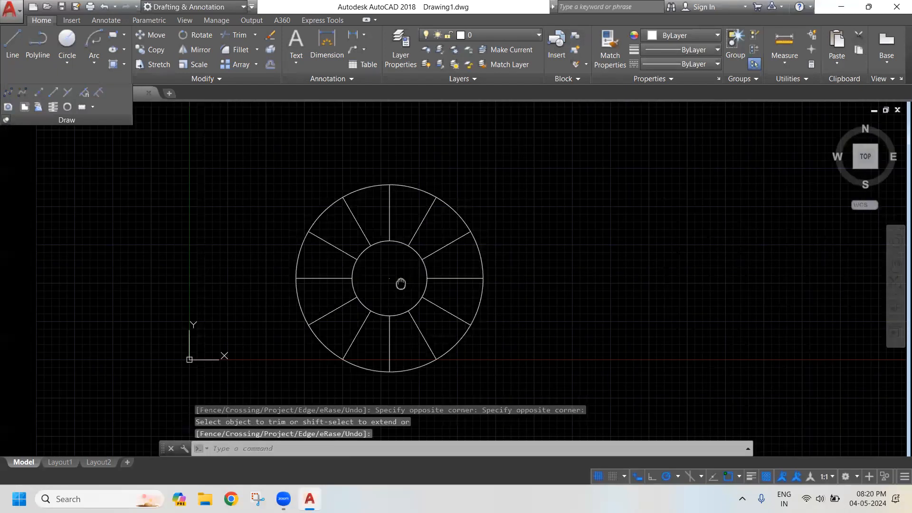
middle_drag(473, 267, 460, 262)
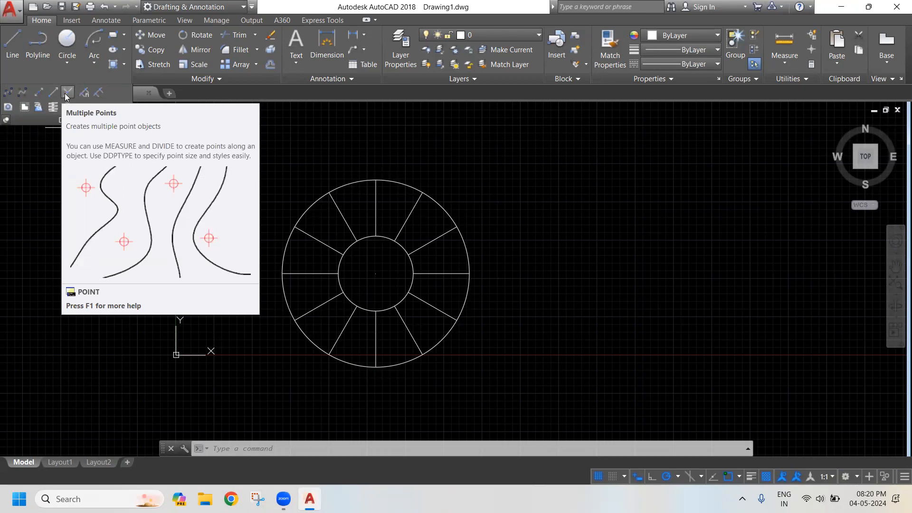
- Draw a separate circle with a radius of 10 in the empty area to the right of the spoked wheel
click(376, 273)
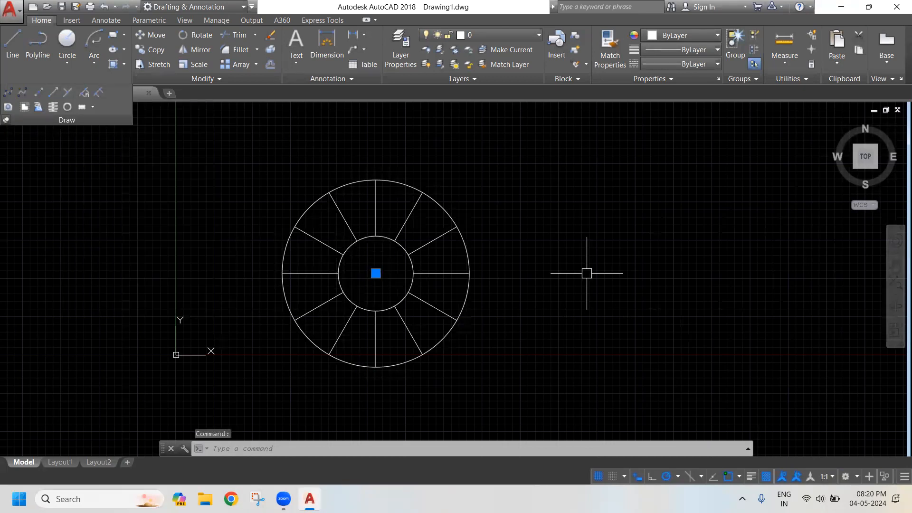
middle_drag(587, 273, 452, 254)
middle_drag(593, 219, 505, 238)
text(c)
key(Return)
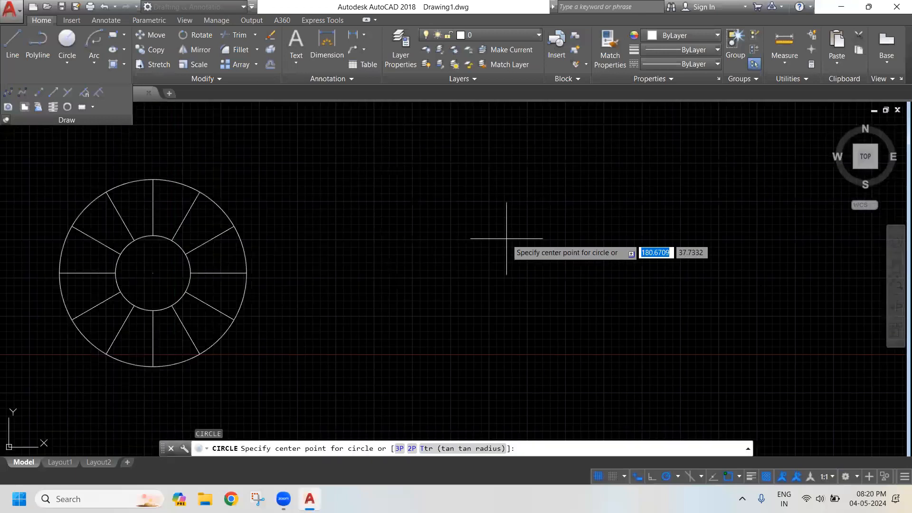
click(485, 229)
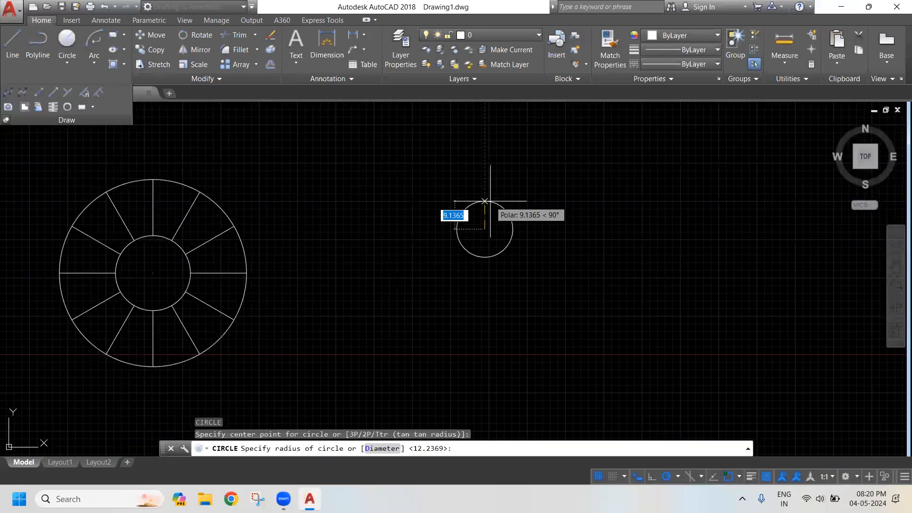
text(10)
key(Return)
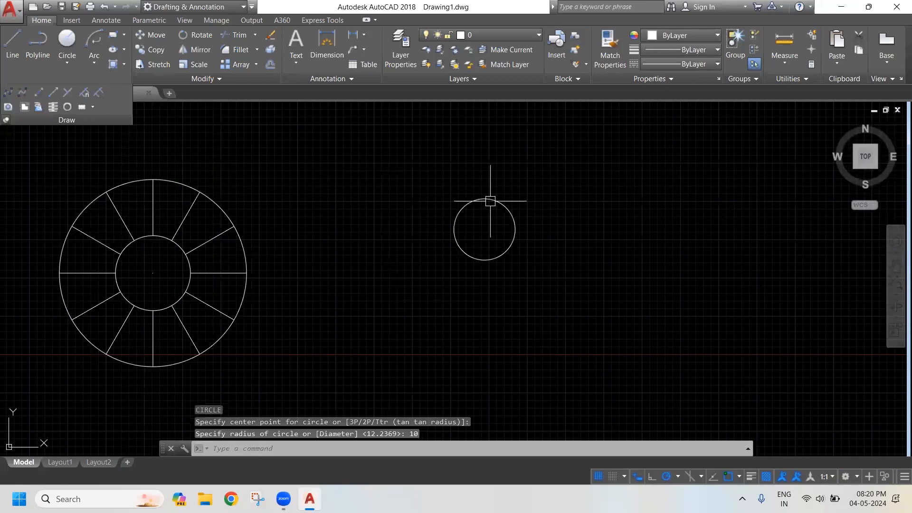
- Zoom in on the radius-10 circle and turn off the grid display and polar tracking
click(490, 201)
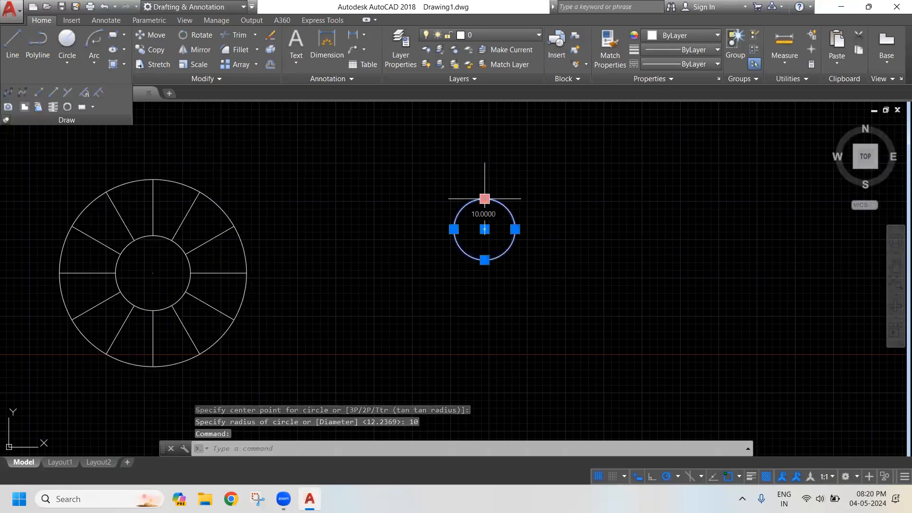
scroll(485, 199, up, 4)
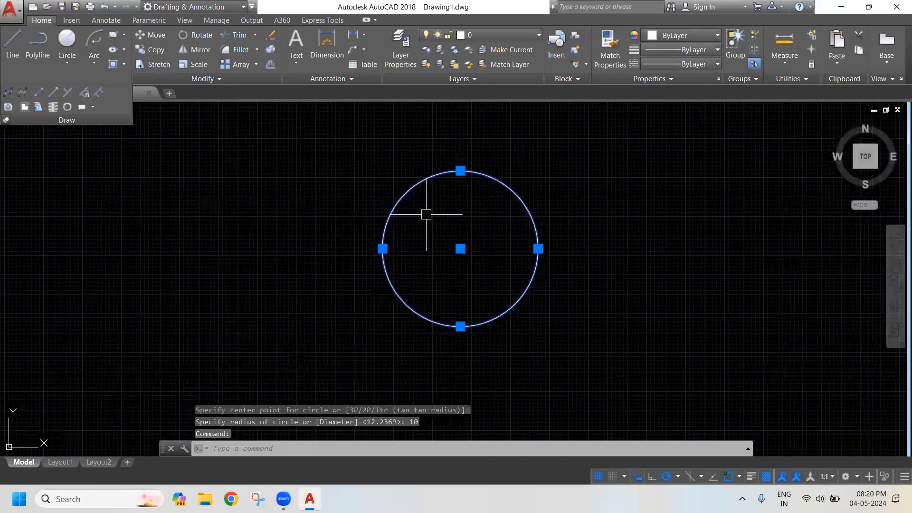
key(Escape)
key(F7)
key(F10)
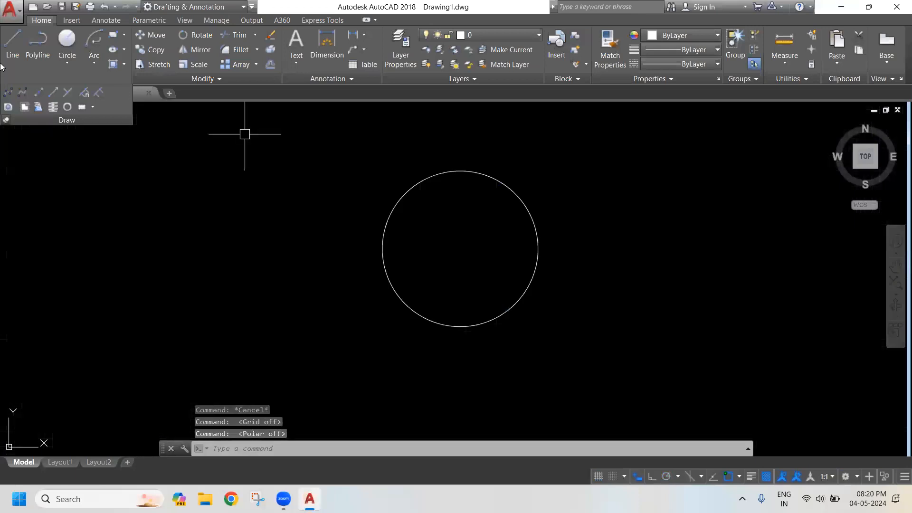
- Place a point at the centre of the radius-10 circle with the Multiple Points tool
click(65, 94)
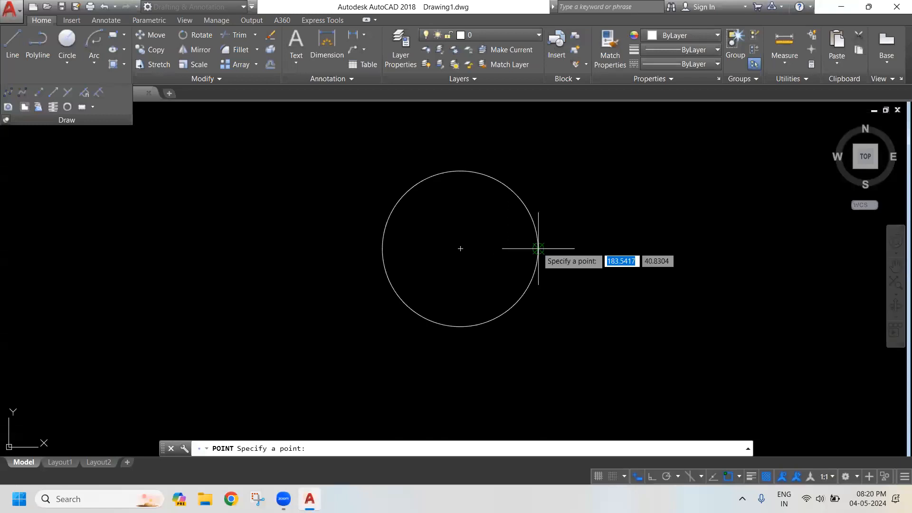
click(460, 249)
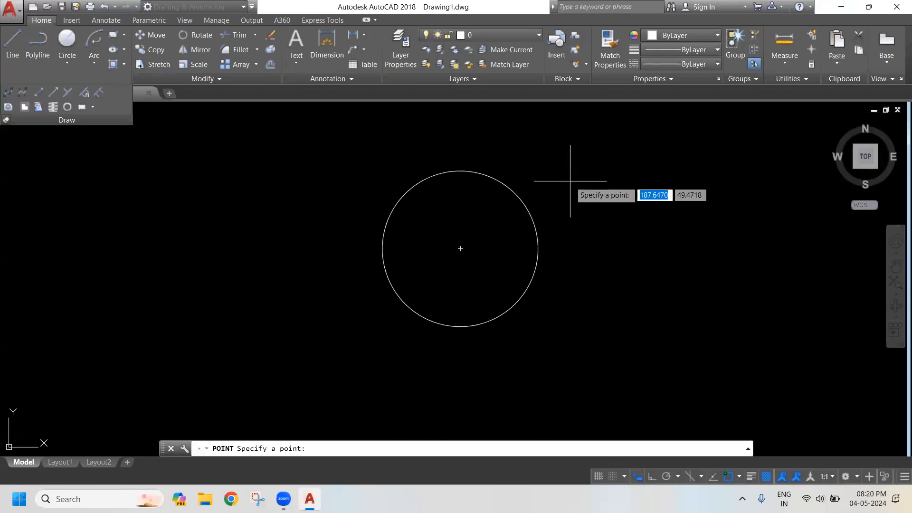
key(Escape)
key(Escape)
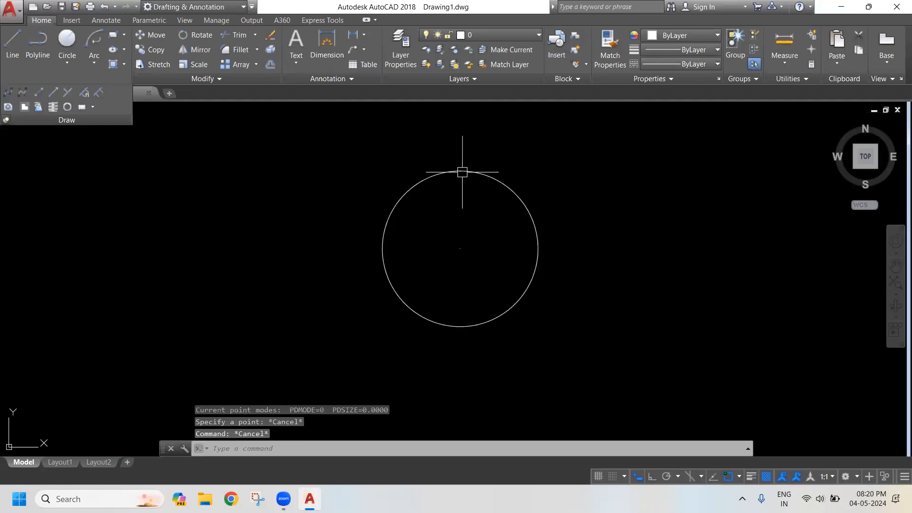
scroll(471, 193, up, 2)
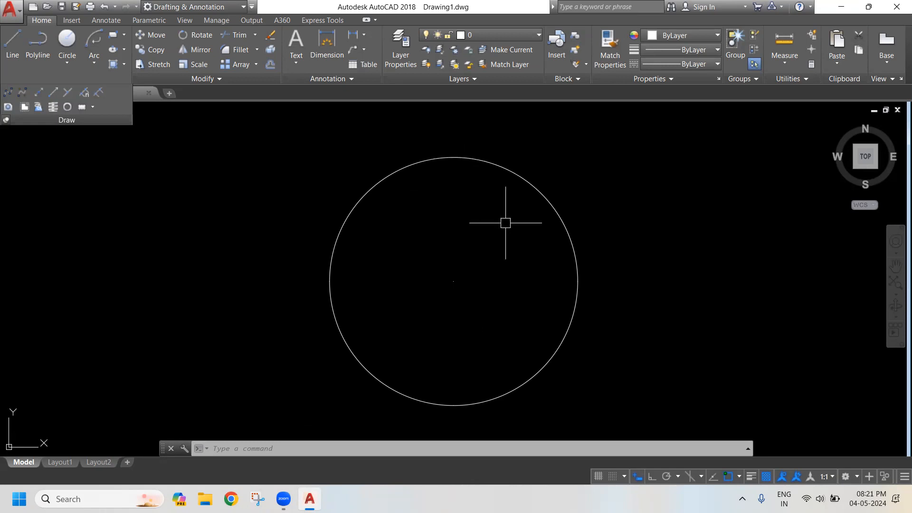
scroll(618, 223, down, 2)
middle_drag(609, 238, 369, 275)
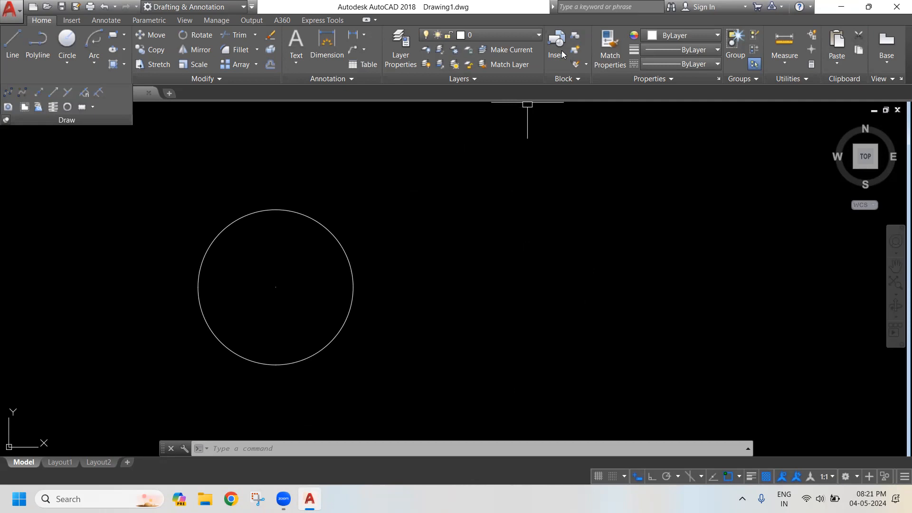
drag(520, 190, 528, 259)
drag(518, 219, 530, 221)
mouse_move(569, 184)
mouse_down()
mouse_move(592, 246)
mouse_move(595, 222)
mouse_move(613, 243)
mouse_move(593, 275)
mouse_up()
drag(622, 226, 625, 274)
drag(622, 227, 625, 238)
drag(660, 212, 668, 232)
drag(647, 155, 675, 264)
drag(519, 169, 540, 275)
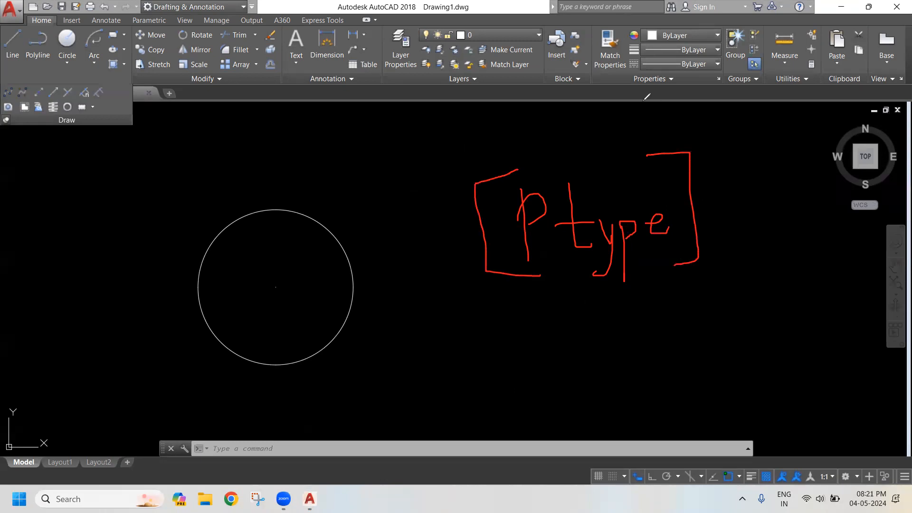
click(644, 100)
middle_drag(412, 262, 444, 245)
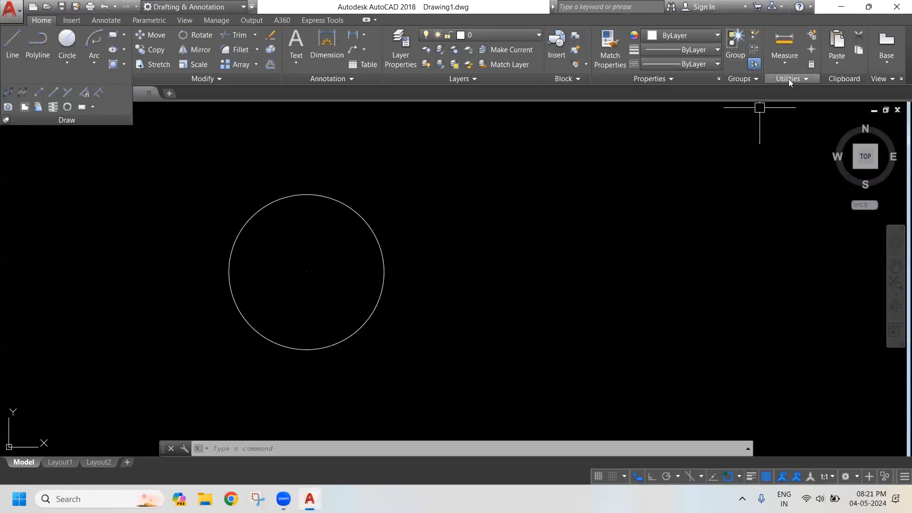
- Change the point style to the circle with a diagonal cross so the points on the radius-10 circle display as that symbol
click(793, 79)
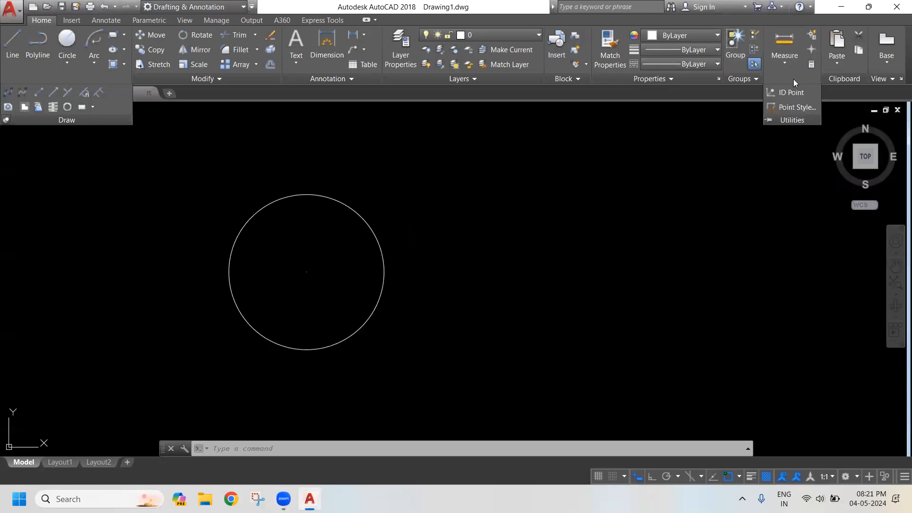
click(800, 109)
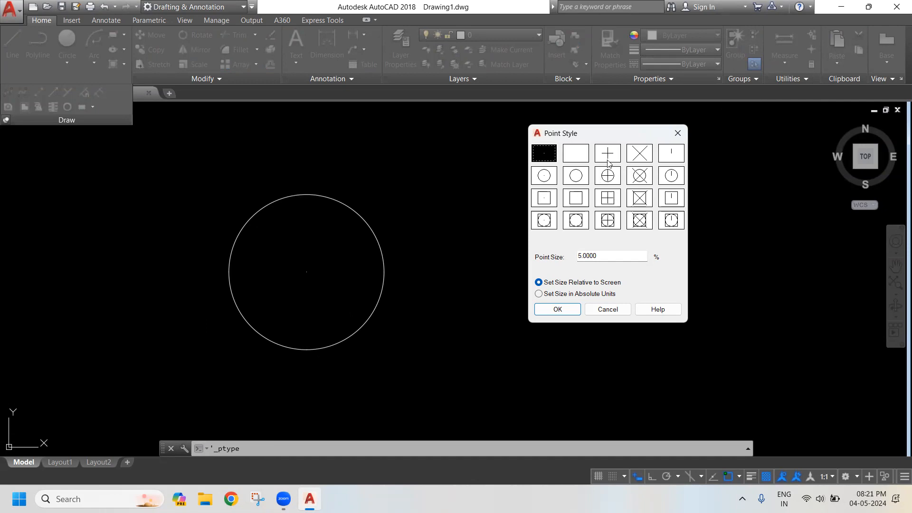
click(640, 177)
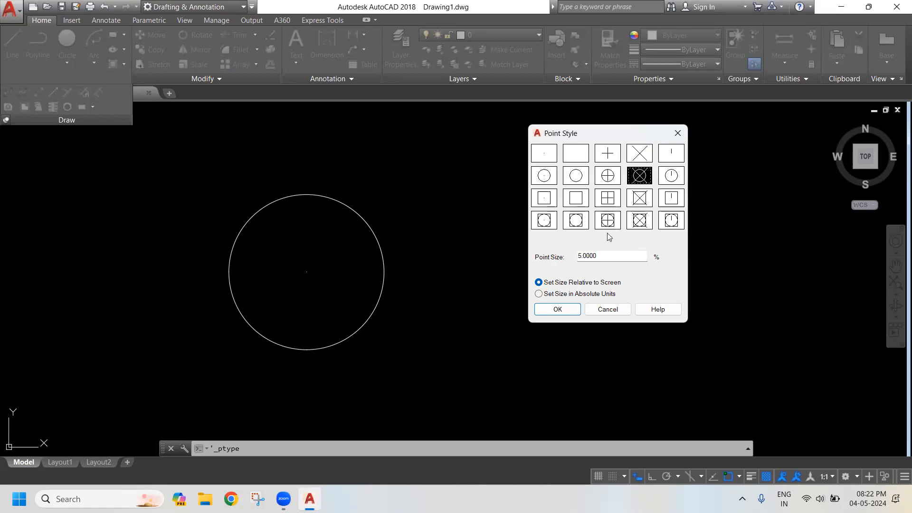
click(558, 309)
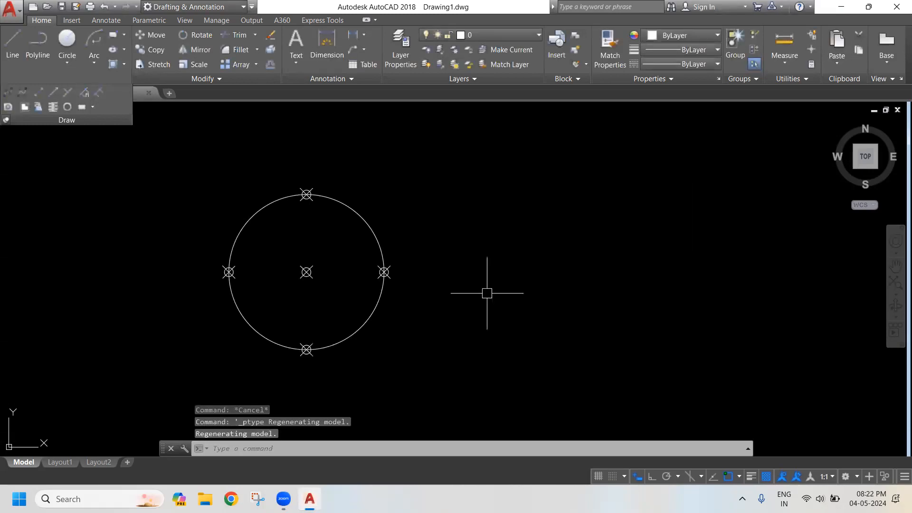
scroll(285, 290, up, 2)
middle_drag(349, 282, 401, 279)
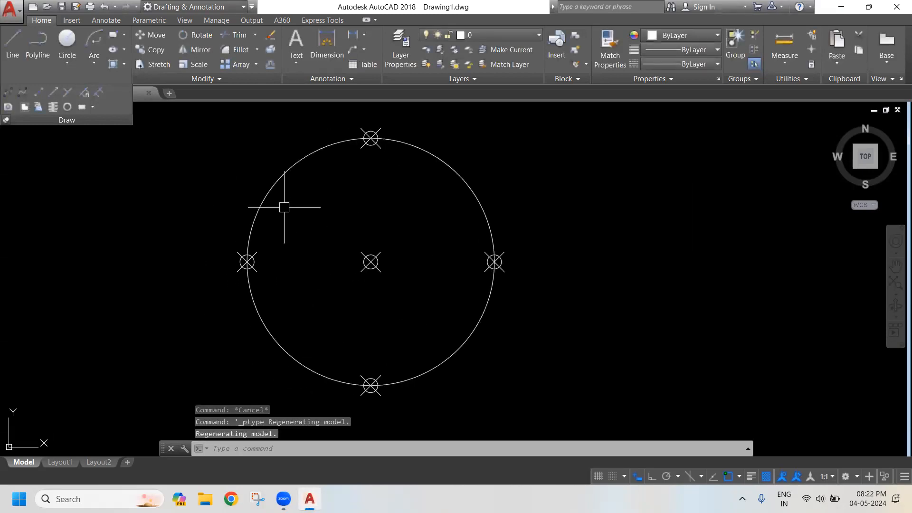
scroll(452, 245, down, 4)
middle_drag(484, 242, 447, 248)
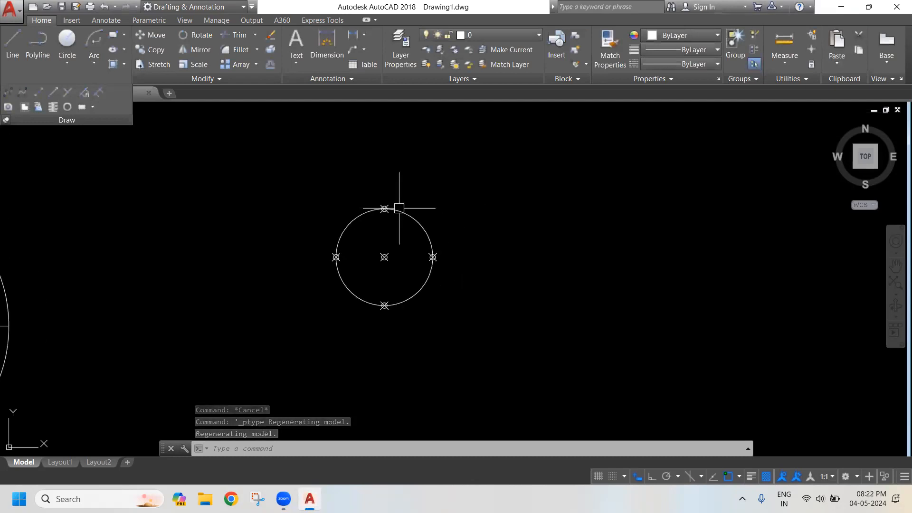
- Place five separate points to the right of the circle with the Multiple Points tool, at several different zoom levels
click(69, 93)
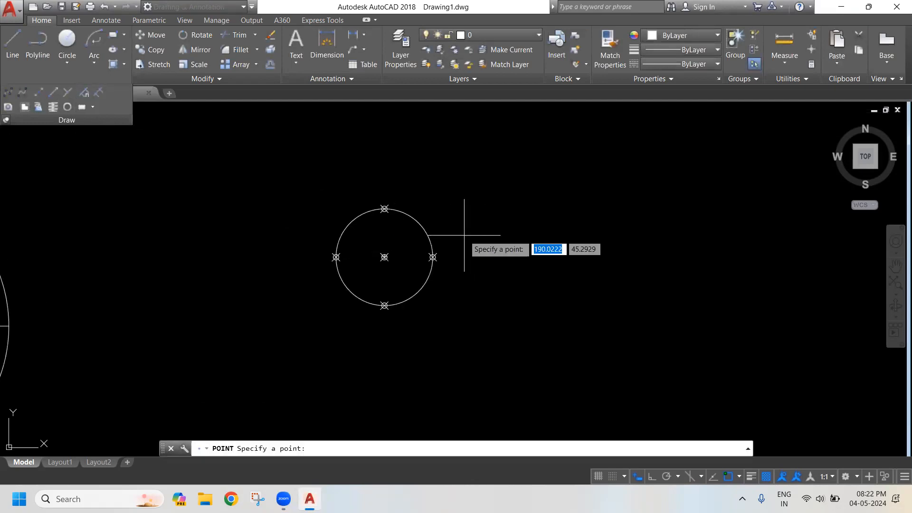
scroll(464, 235, up, 4)
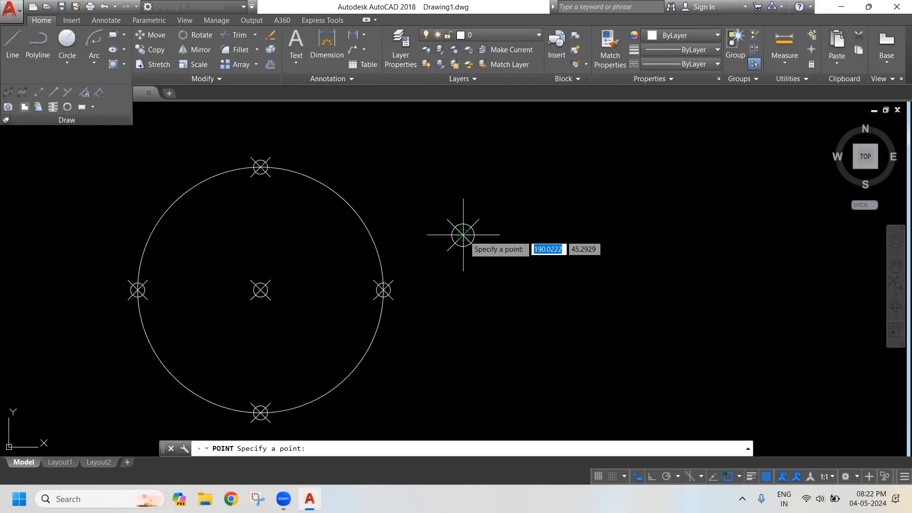
click(539, 235)
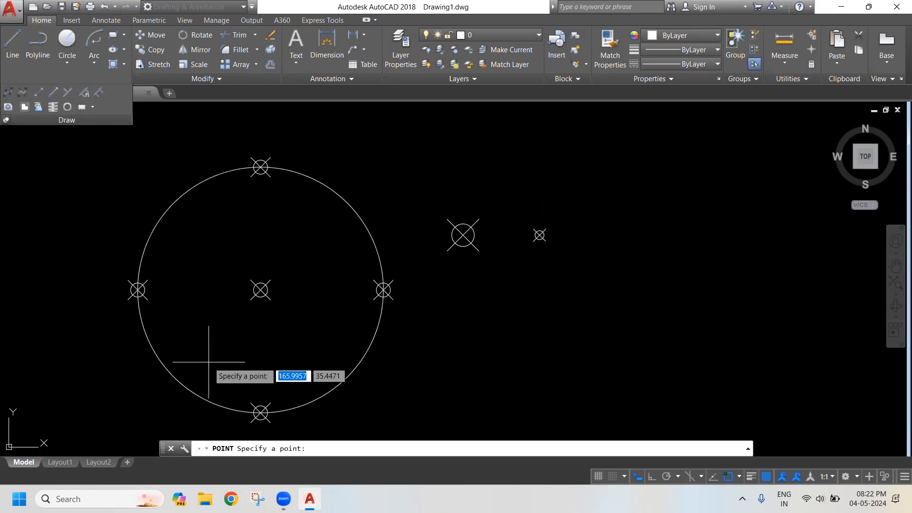
scroll(622, 229, up, 2)
click(598, 235)
scroll(626, 238, up, 2)
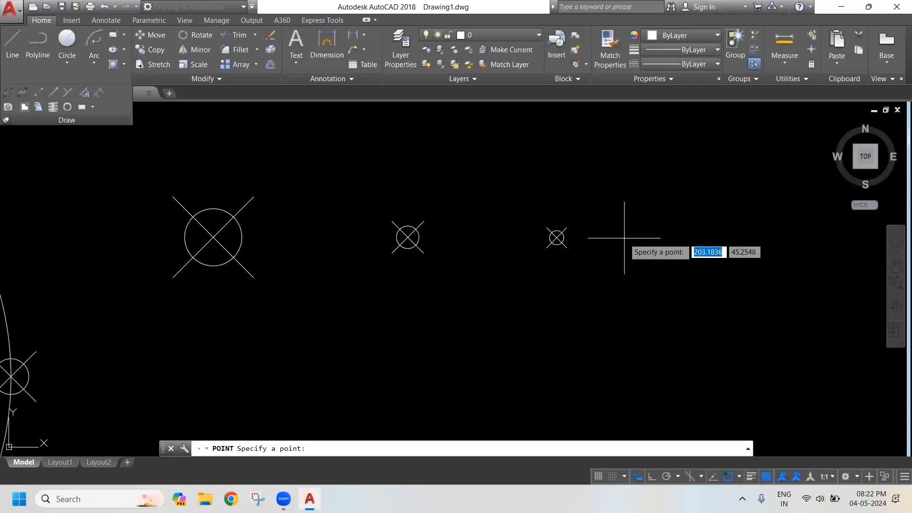
click(658, 237)
scroll(612, 304, up, 2)
click(611, 308)
scroll(542, 308, down, 4)
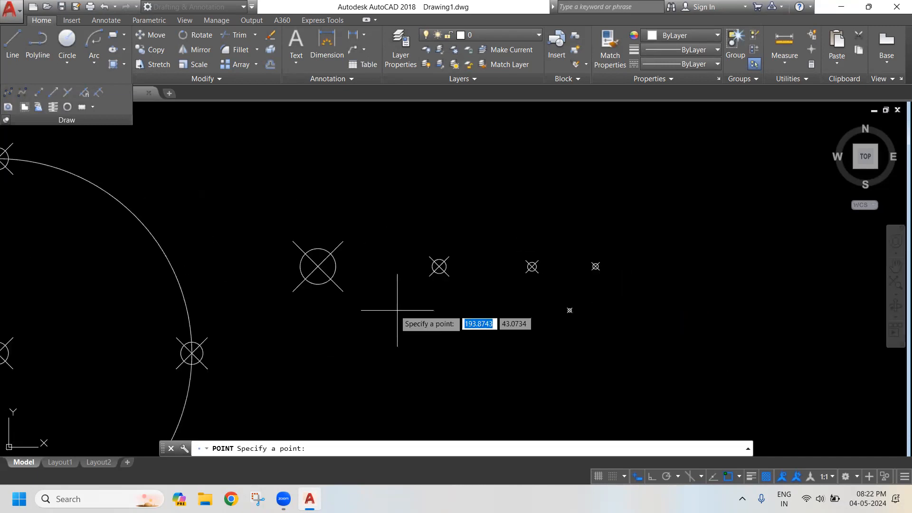
scroll(618, 262, down, 2)
middle_drag(519, 310, 586, 274)
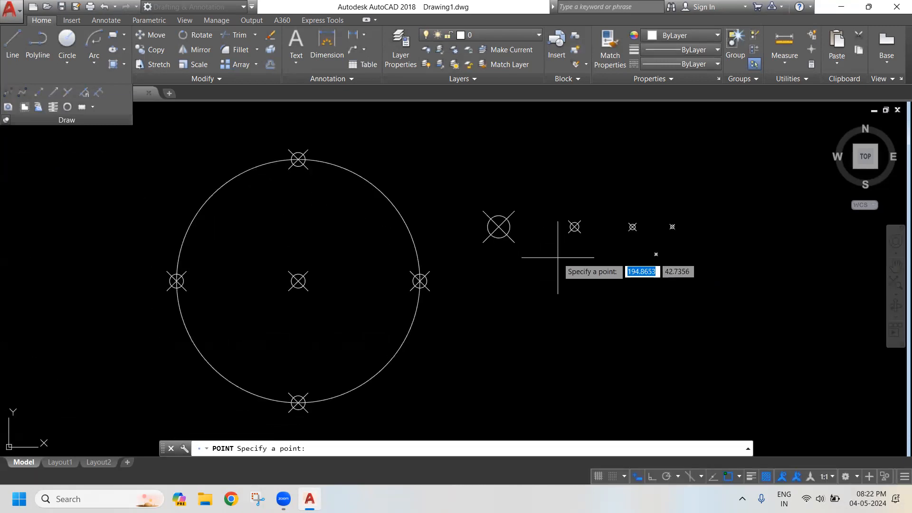
key(Escape)
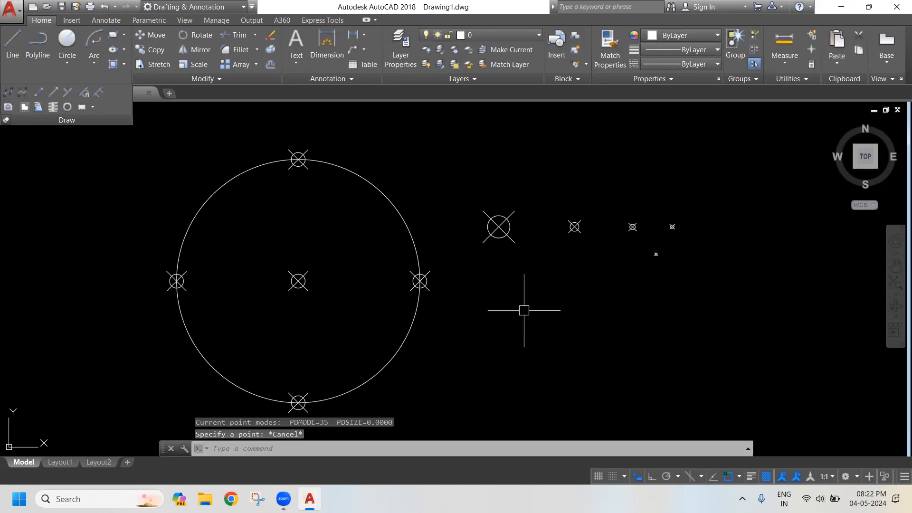
- Set the point size to absolute units in the Point Style settings
click(791, 79)
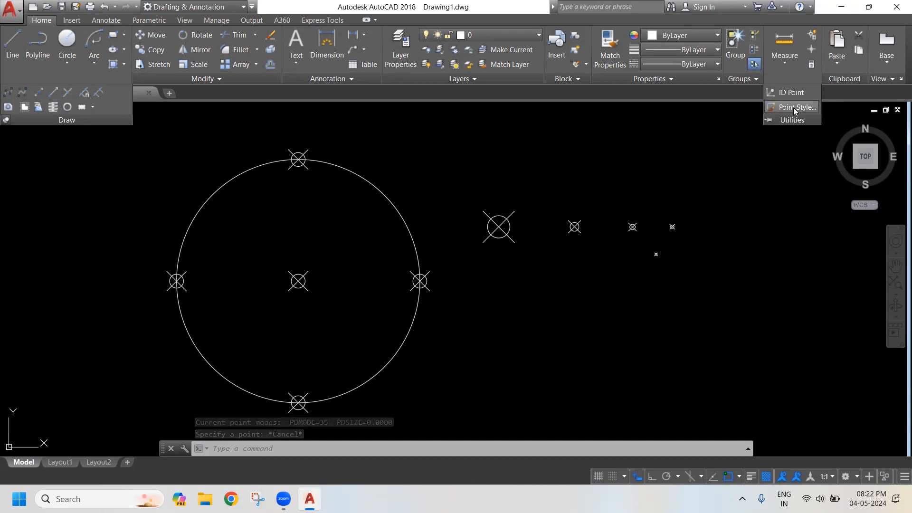
click(793, 107)
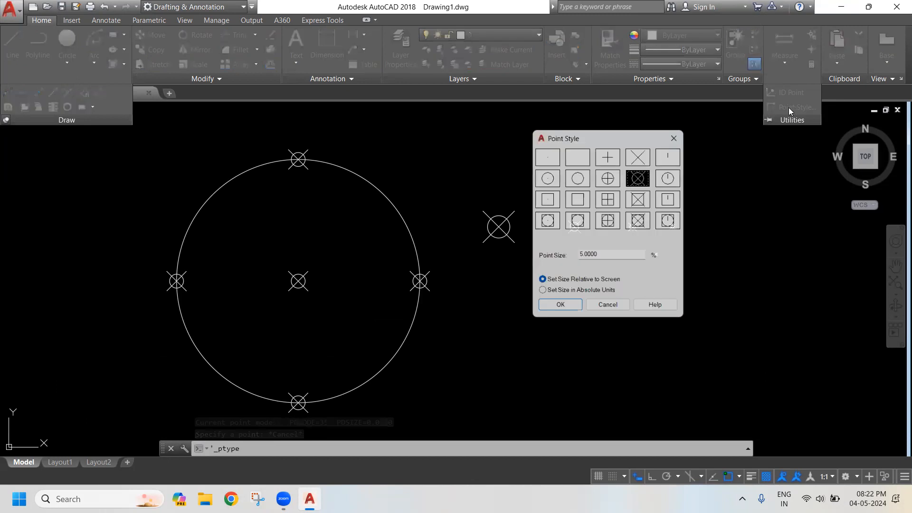
click(552, 294)
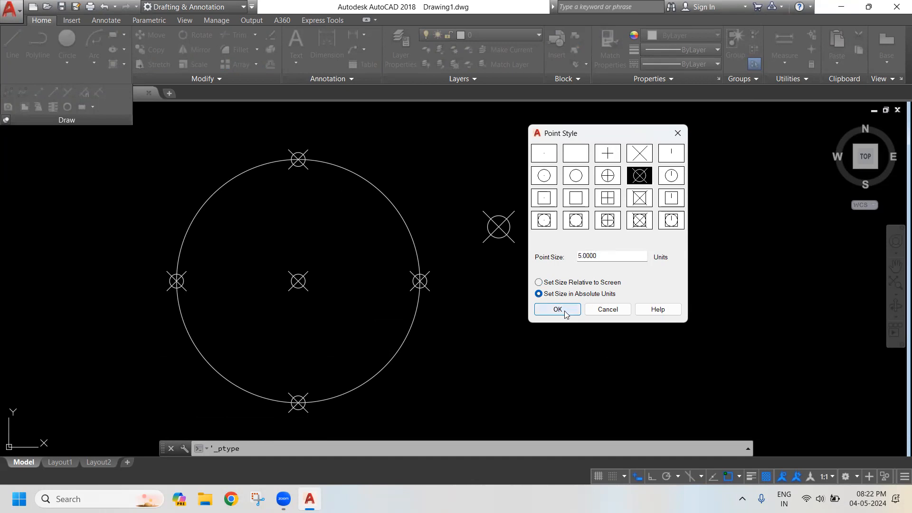
click(557, 309)
scroll(552, 305, down, 2)
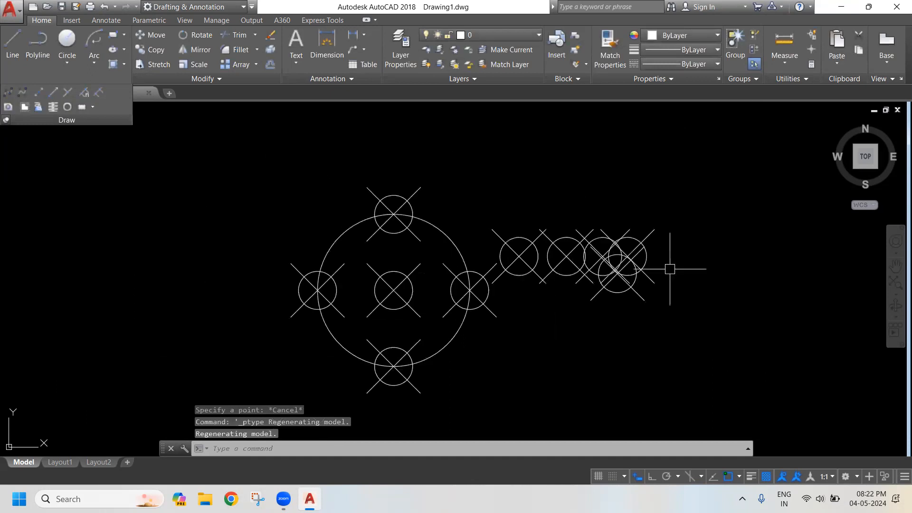
- Erase the five loose points to the right of the circle
click(685, 218)
click(545, 307)
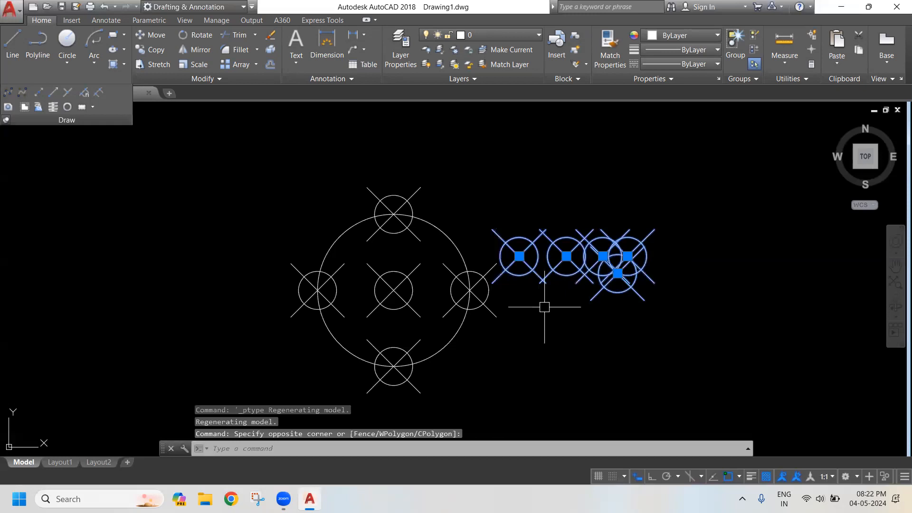
key(Delete)
middle_drag(400, 321, 416, 301)
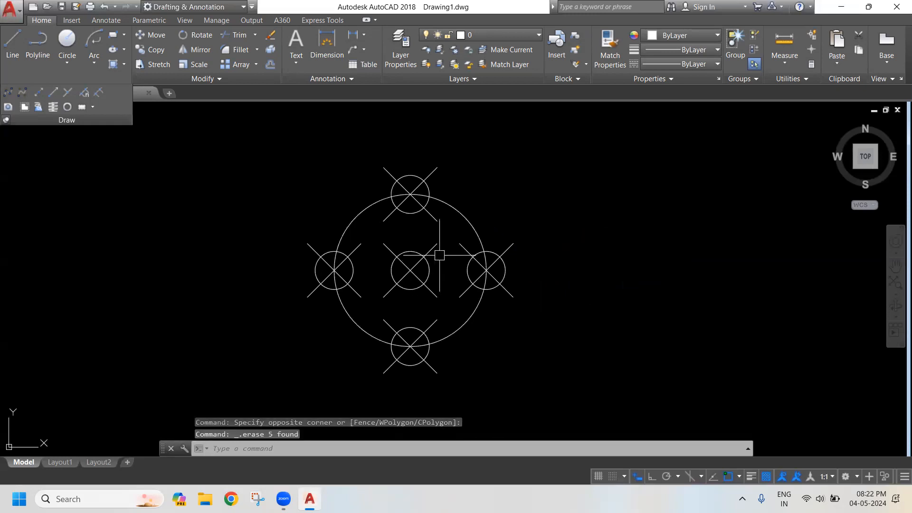
- Set the point size to 1 unit in the Point Style settings
click(780, 79)
click(791, 109)
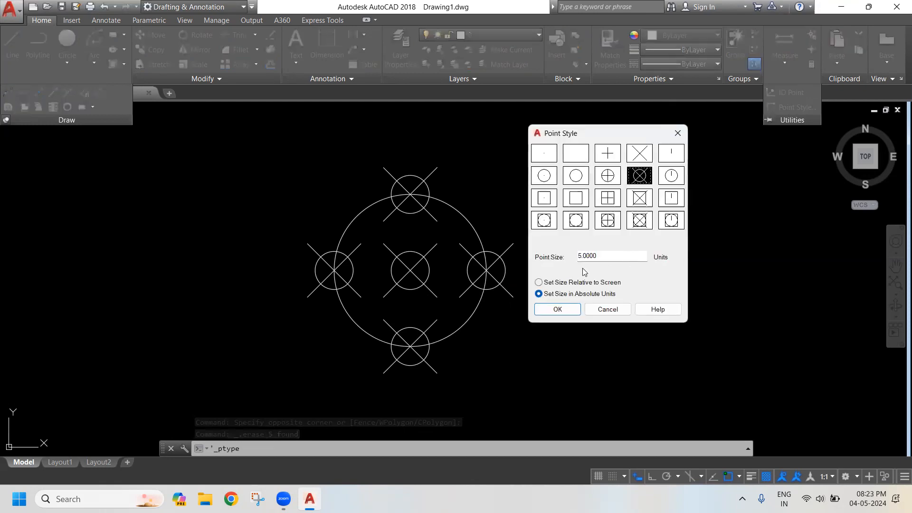
double_click(588, 255)
text(1)
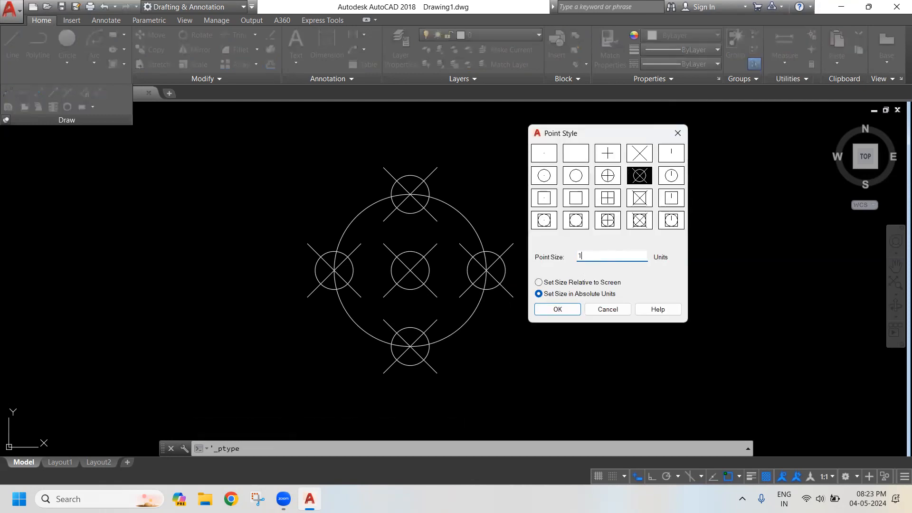
click(552, 309)
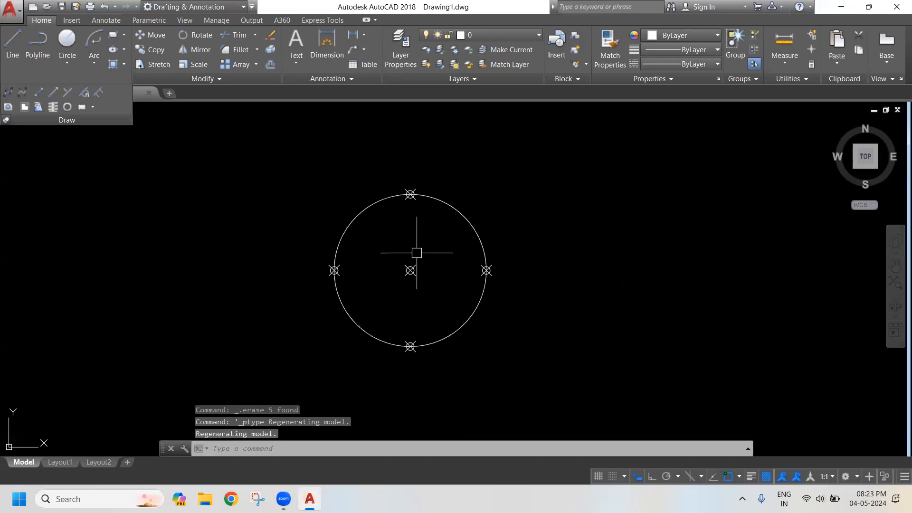
middle_drag(424, 244, 449, 241)
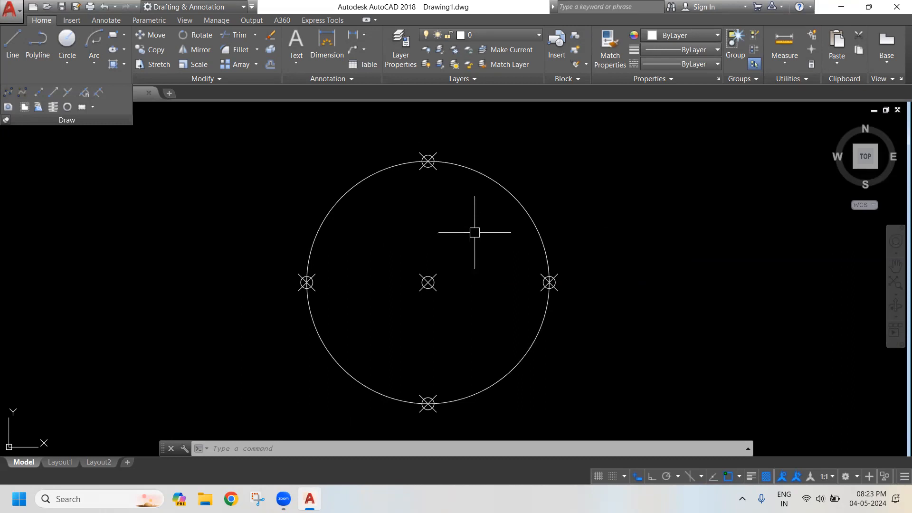
- Delete the centre point and the four quadrant points, leaving only the circle
click(413, 129)
click(462, 411)
click(255, 265)
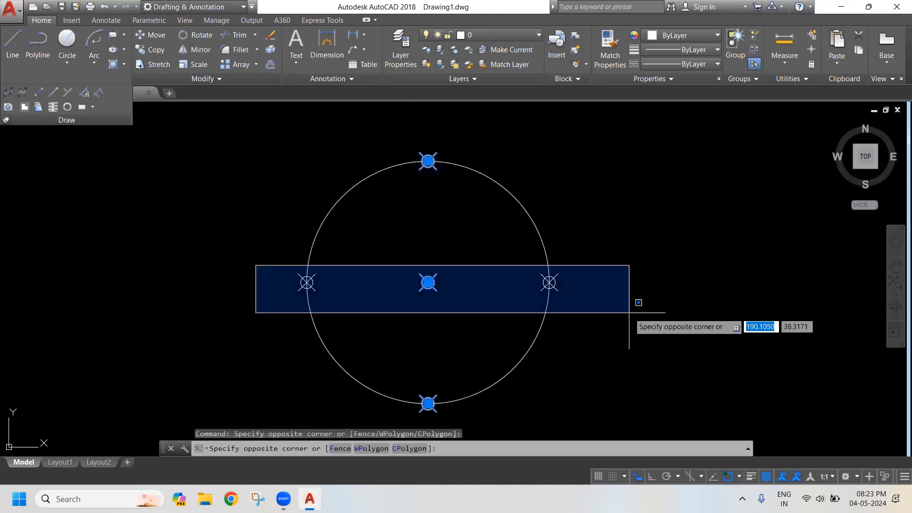
click(629, 313)
key(Delete)
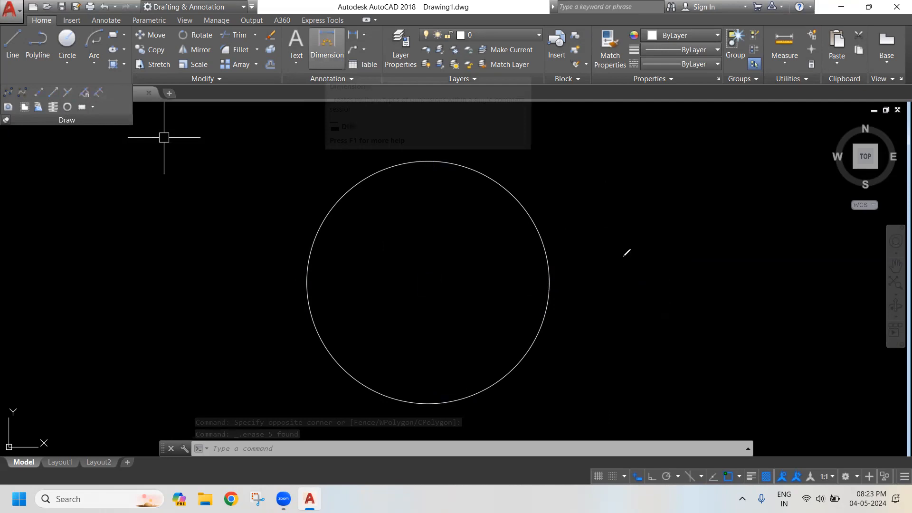
drag(588, 224, 607, 259)
drag(604, 212, 608, 257)
mouse_move(663, 210)
mouse_down()
mouse_move(669, 257)
mouse_move(713, 219)
mouse_up()
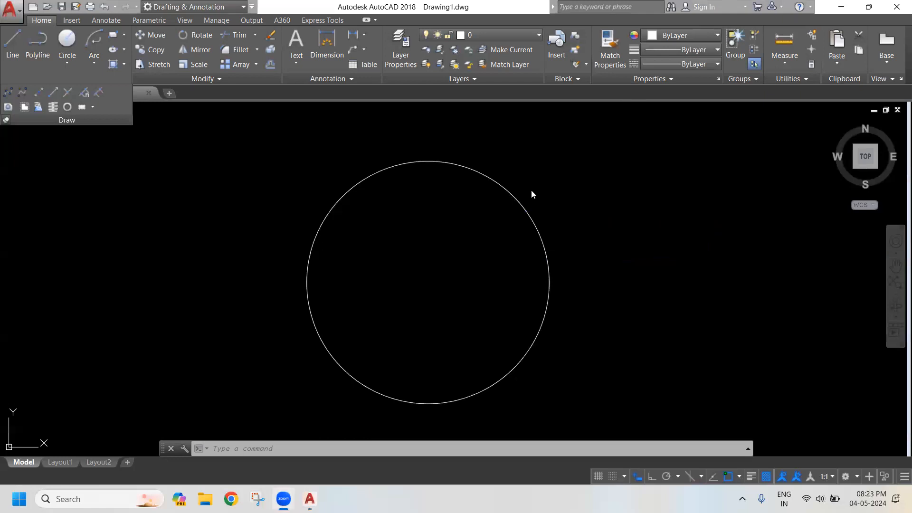
- Draw a single slanted line, rising to the right, in the empty area to the right of the radius-10 circle
scroll(531, 190, down, 2)
middle_drag(633, 220, 537, 230)
scroll(475, 254, down, 4)
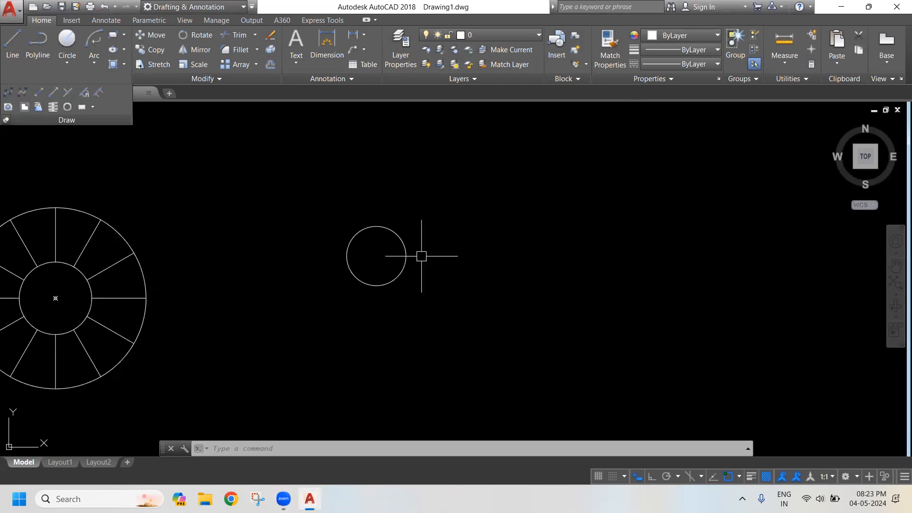
click(21, 42)
click(499, 313)
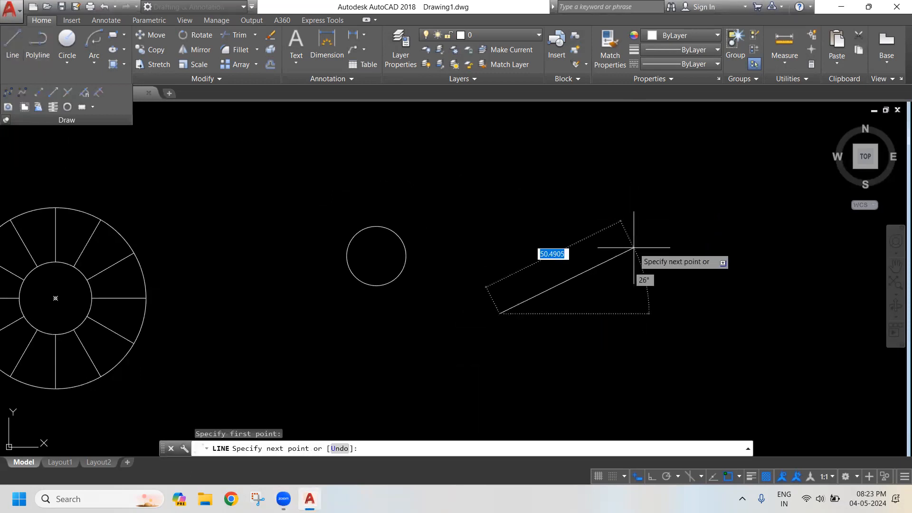
click(584, 264)
right_click(603, 267)
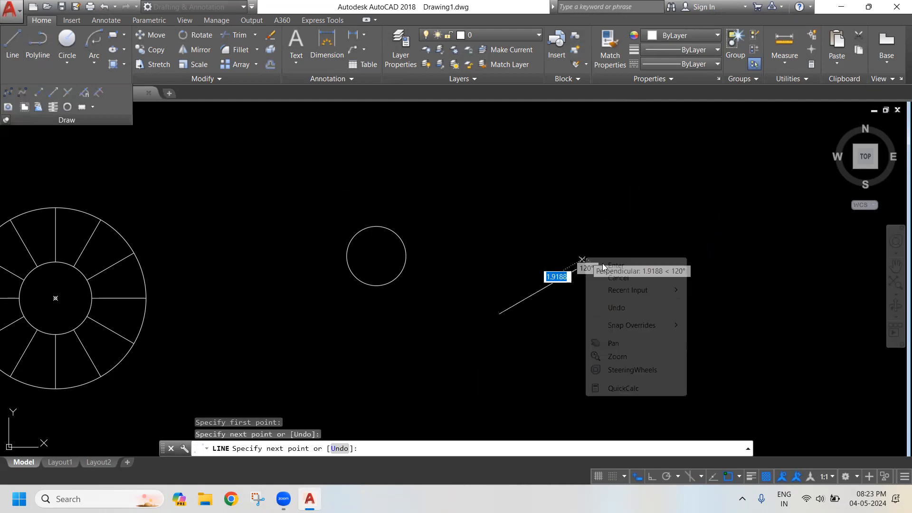
click(604, 266)
- Divide the radius-10 circle into 10 equal segments with the DIVIDE command
scroll(484, 271, up, 3)
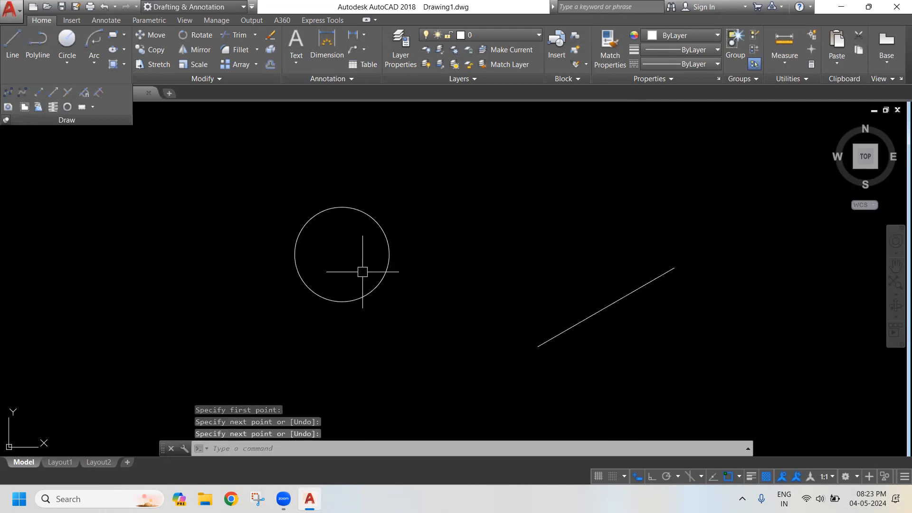
scroll(375, 272, up, 2)
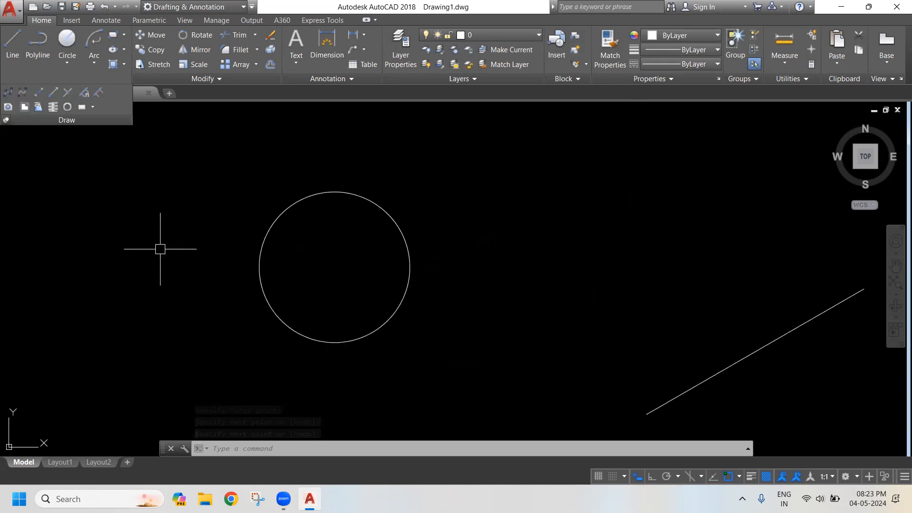
text(DIV)
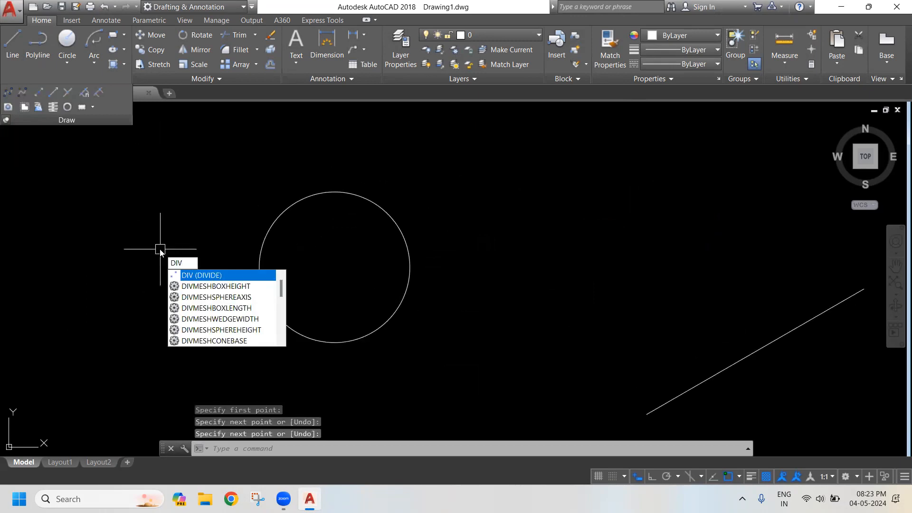
key(Return)
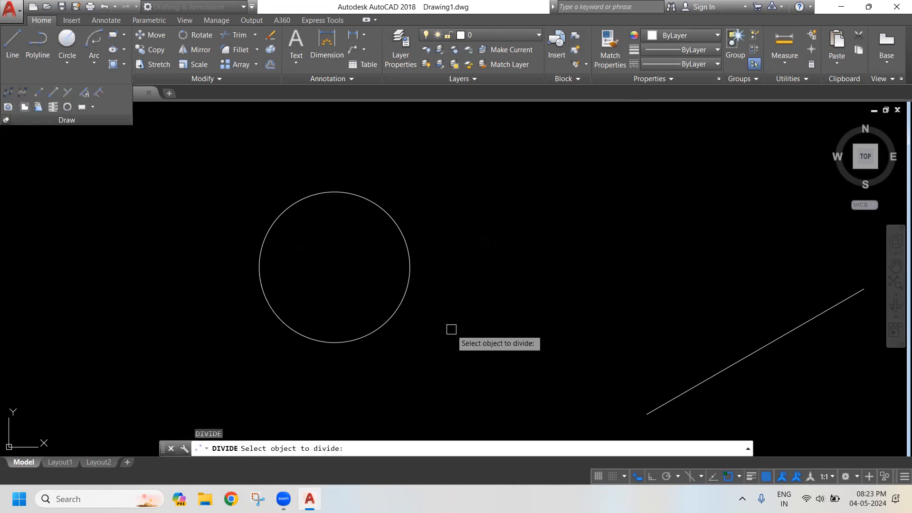
click(398, 313)
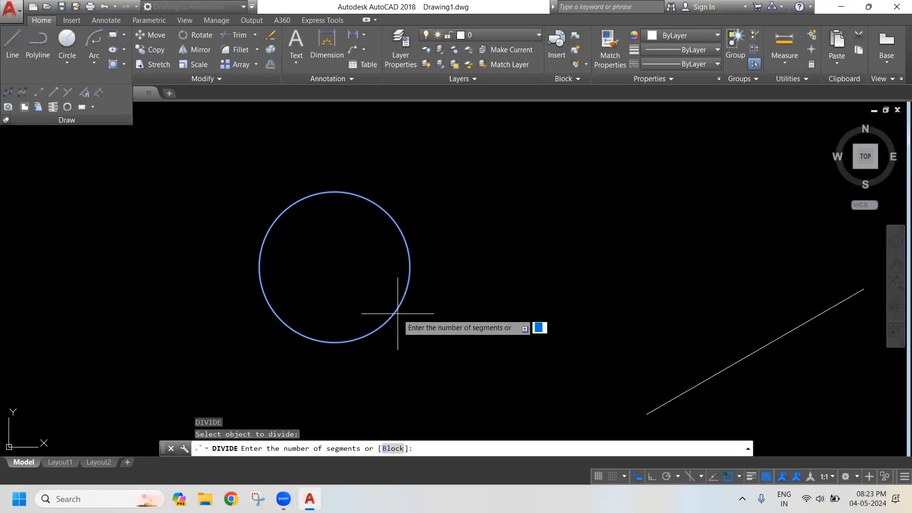
text(10)
key(Return)
scroll(396, 311, up, 2)
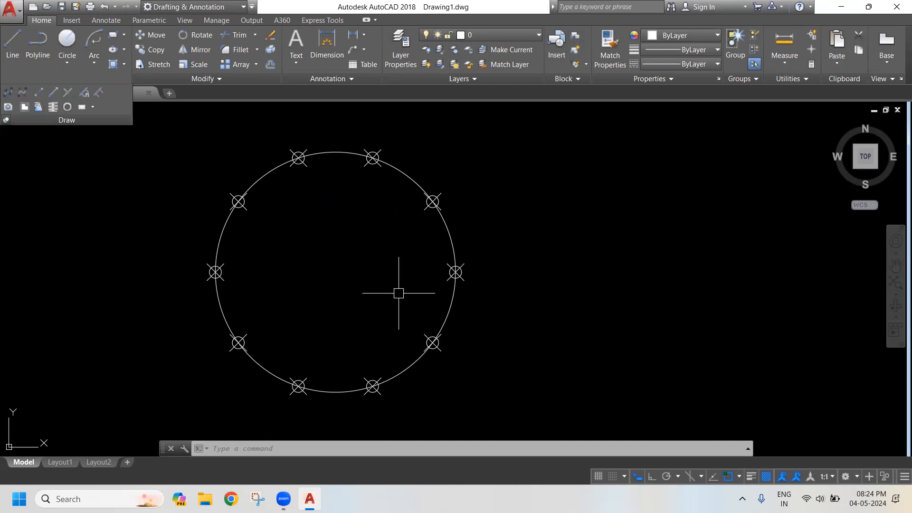
- Move the divided circle to the right by its centre, off its ten division points
click(418, 179)
middle_drag(368, 245, 294, 224)
scroll(293, 224, down, 2)
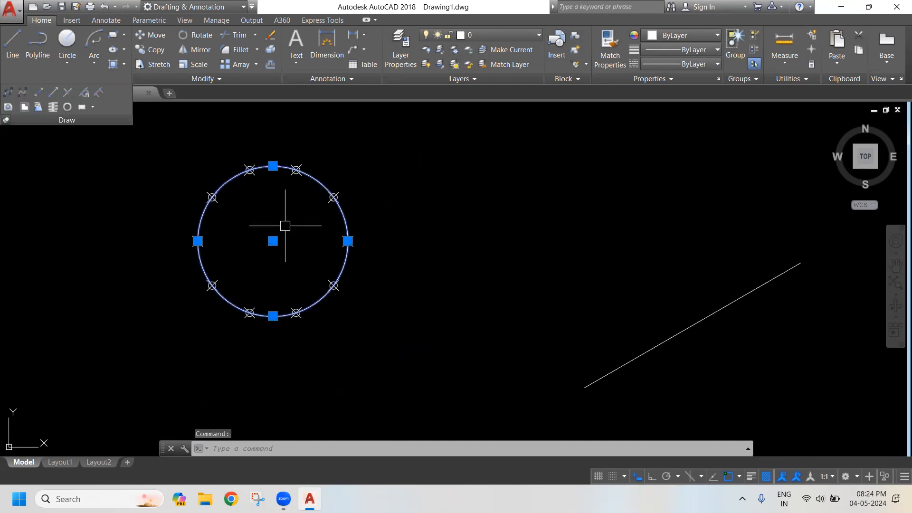
click(273, 241)
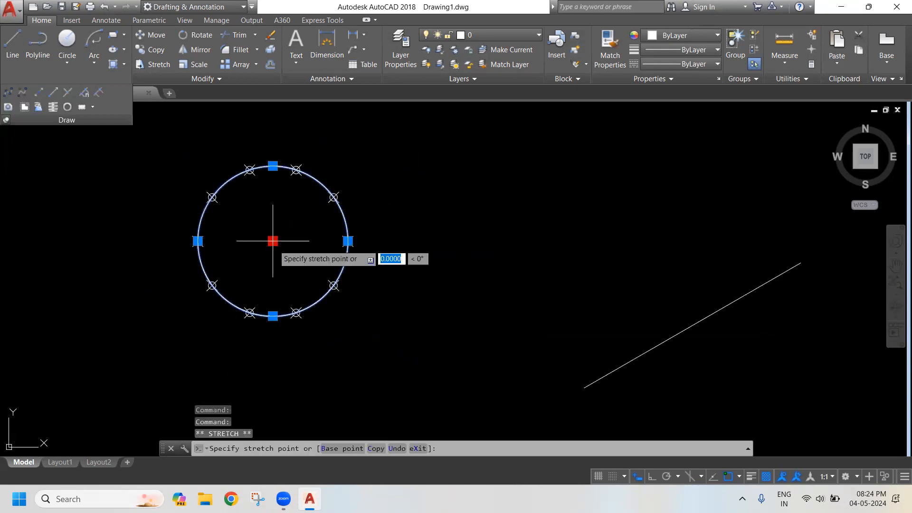
click(481, 239)
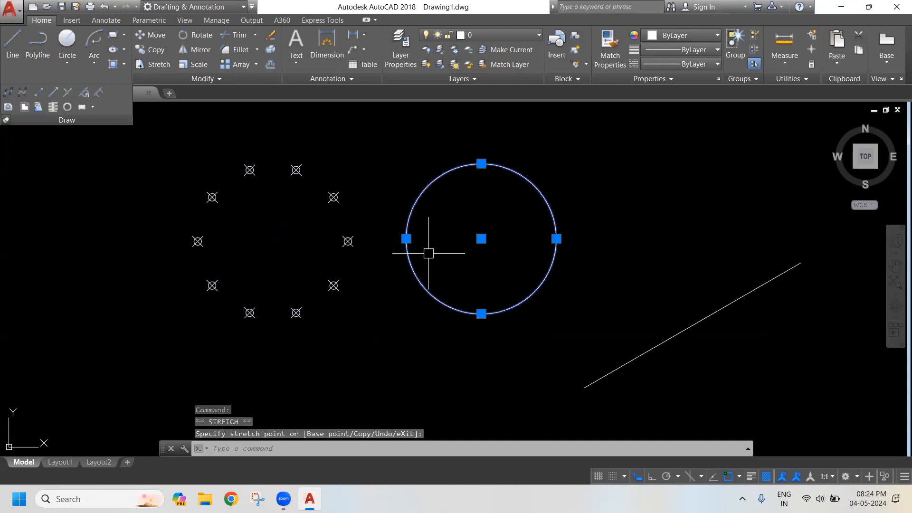
key(Escape)
key(Escape)
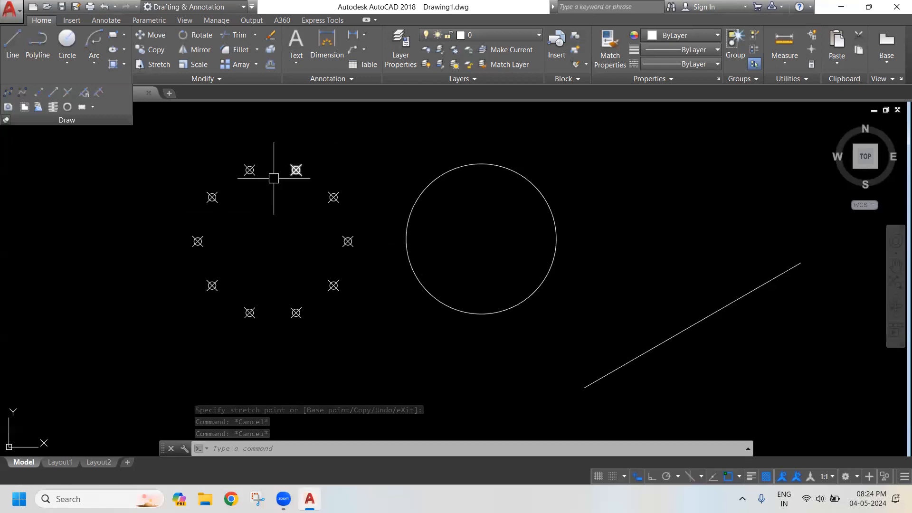
- Divide the slanted line into 5 equal segments with the DIVIDE command
middle_drag(435, 219, 276, 203)
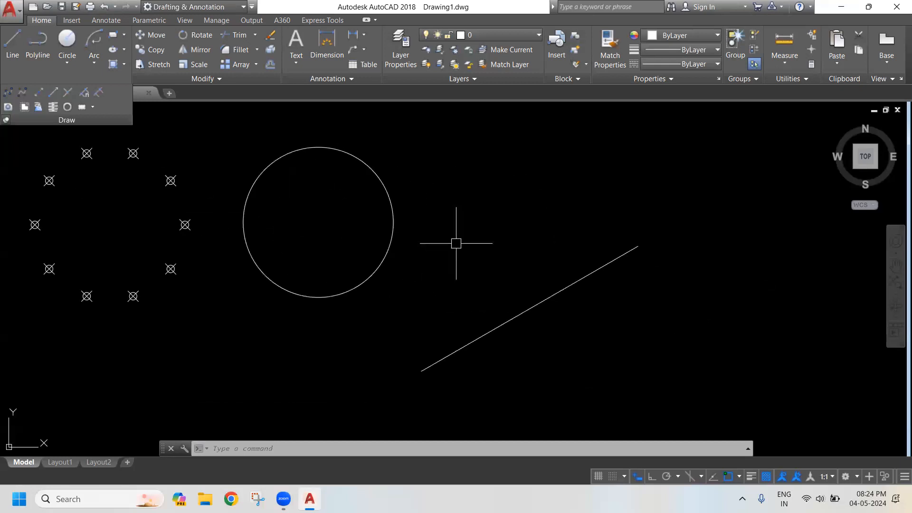
click(84, 92)
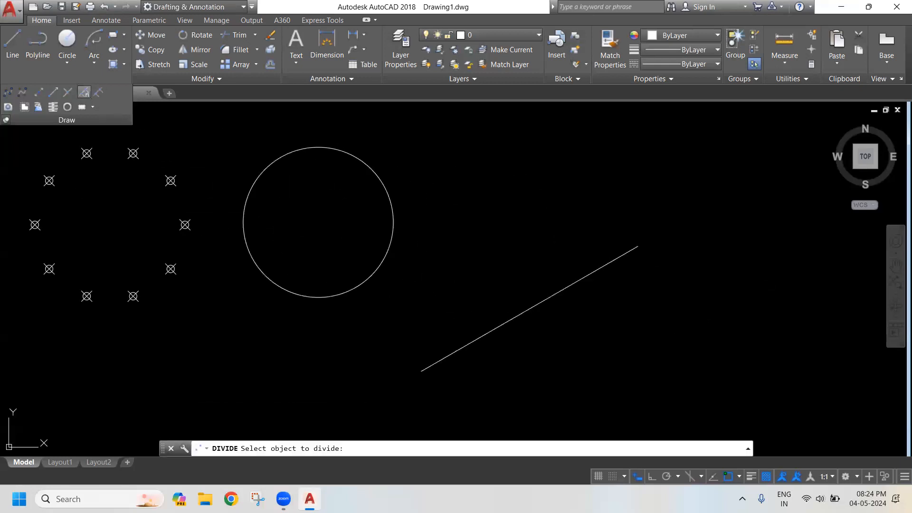
click(555, 289)
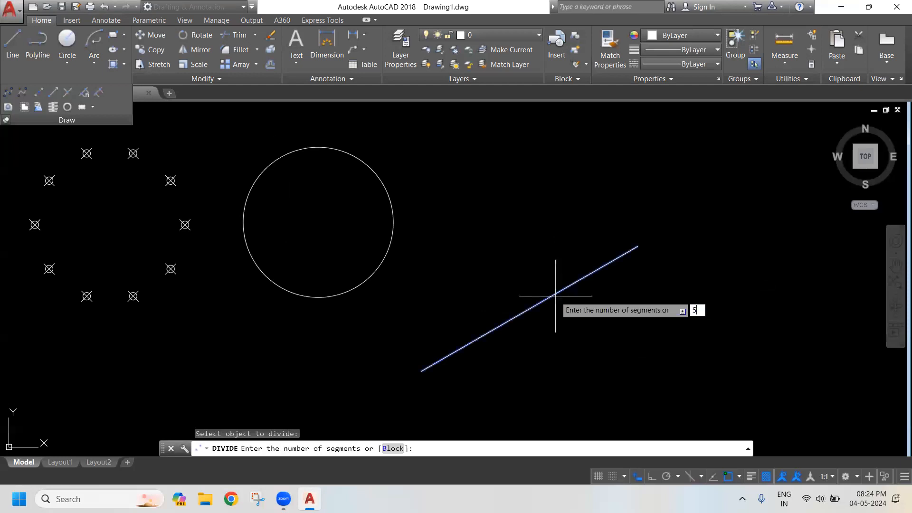
key(Return)
scroll(544, 304, up, 2)
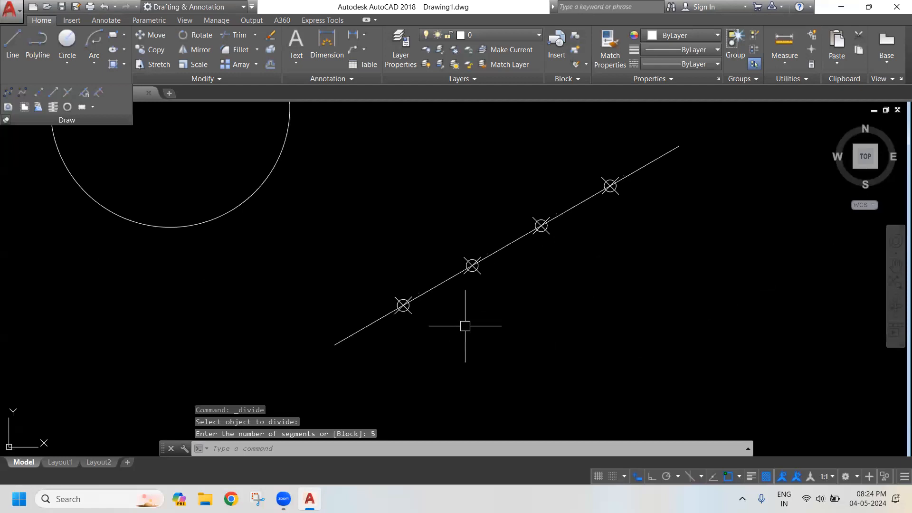
- Move the slanted line by its midpoint up and to the left, off its four division points
click(590, 200)
click(507, 245)
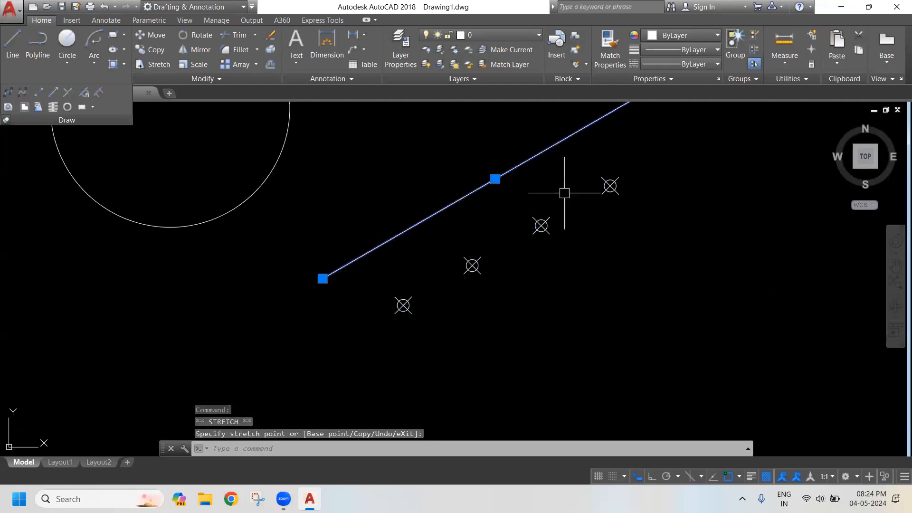
key(Escape)
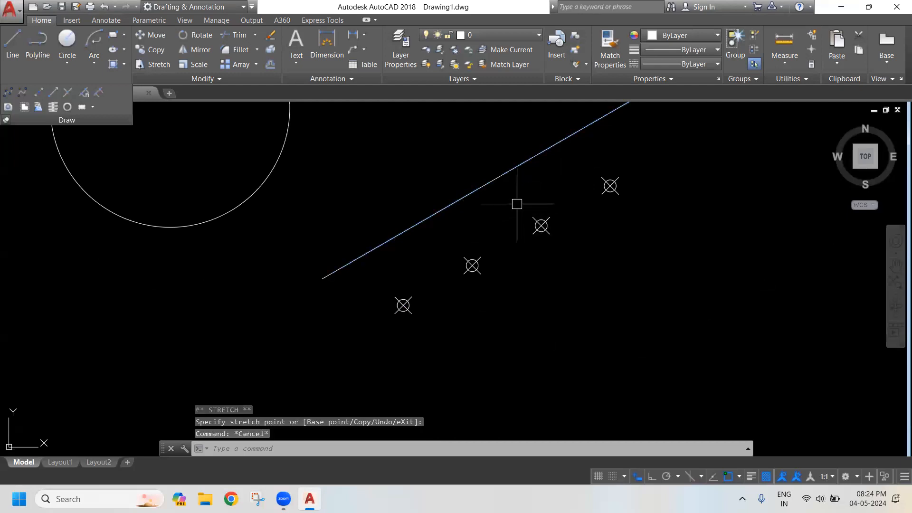
middle_drag(515, 200, 466, 249)
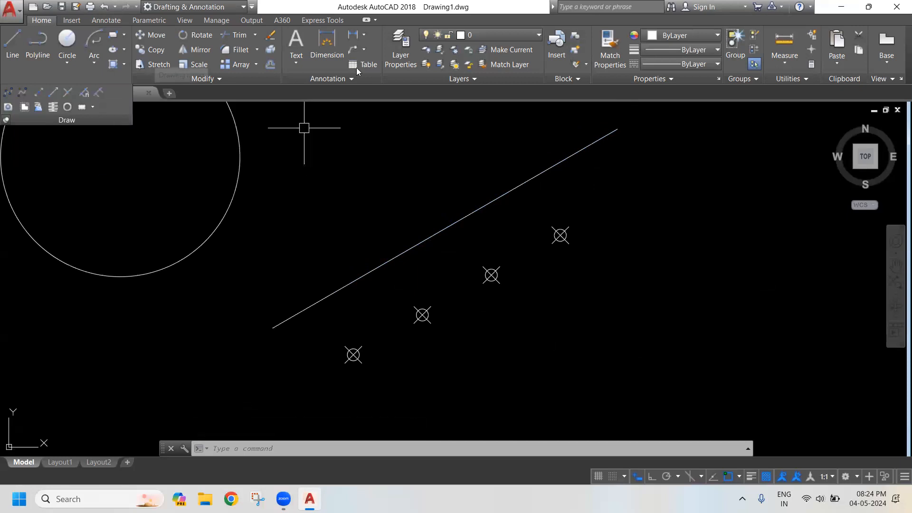
drag(643, 261, 682, 263)
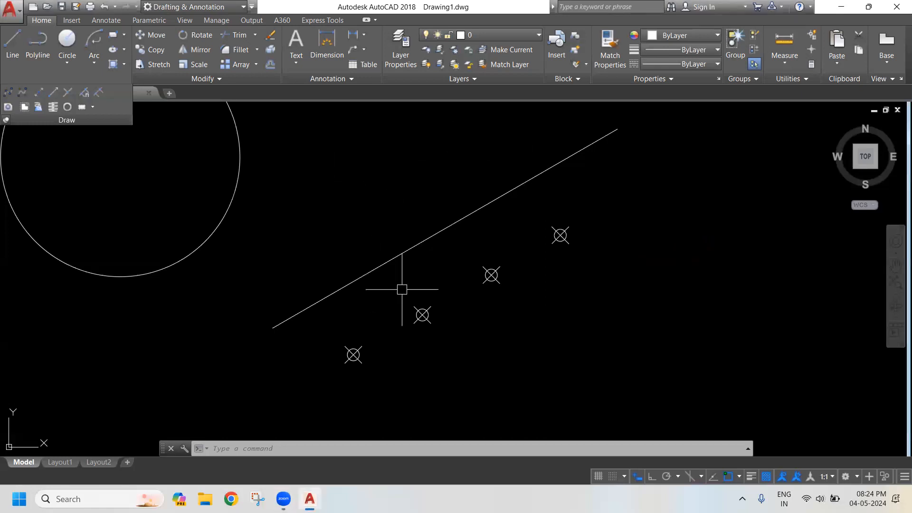
middle_drag(291, 192, 368, 227)
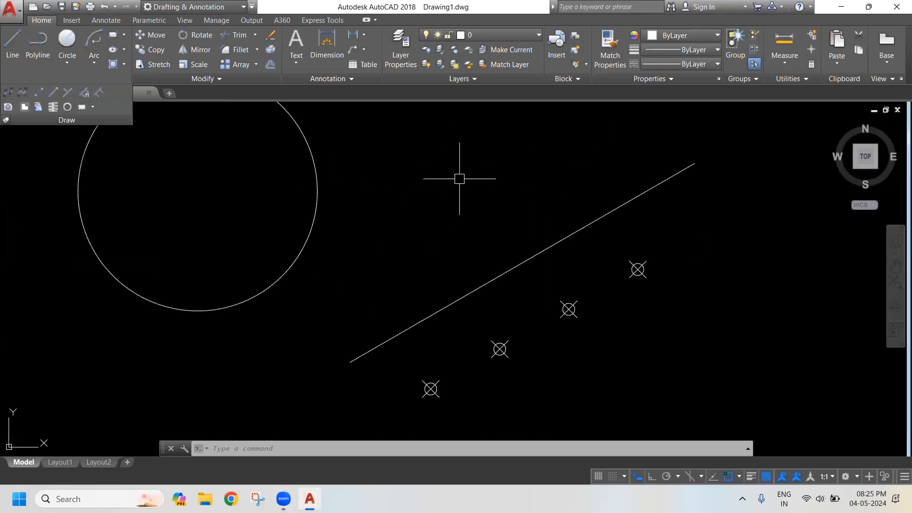
middle_drag(459, 179, 371, 141)
click(372, 261)
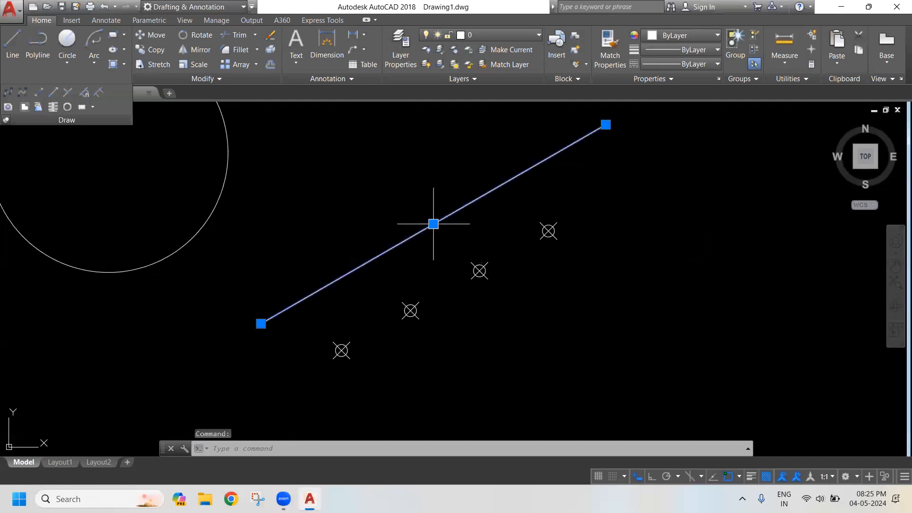
mouse_move(605, 125)
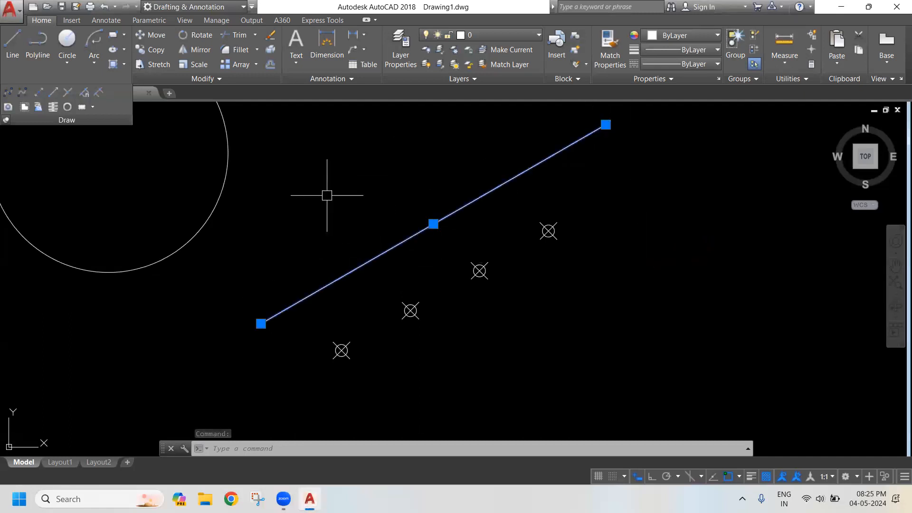
key(Escape)
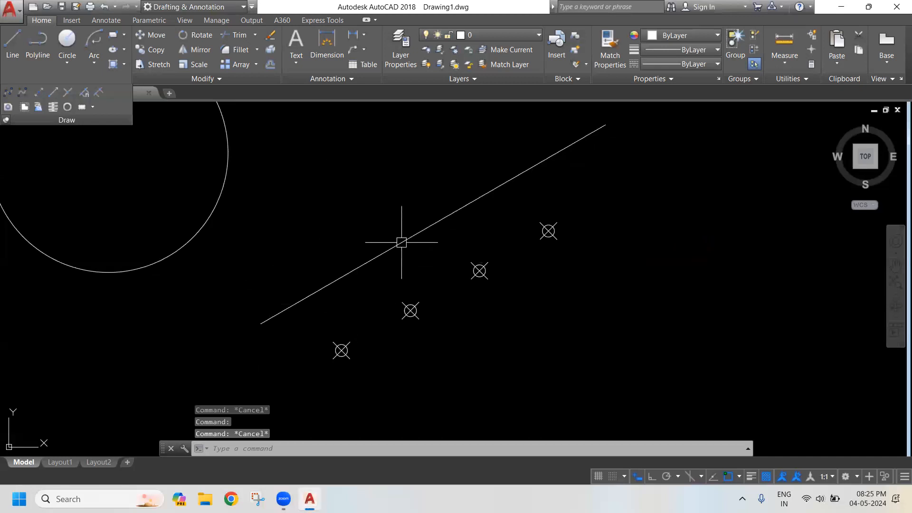
middle_drag(468, 183, 463, 195)
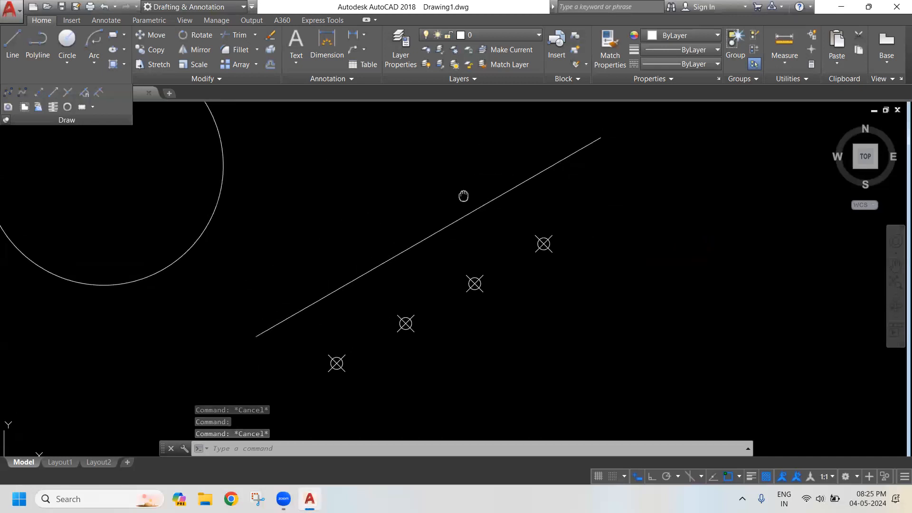
- Place points at 10-unit intervals along the slanted line from its upper end with the MEASURE command
click(98, 93)
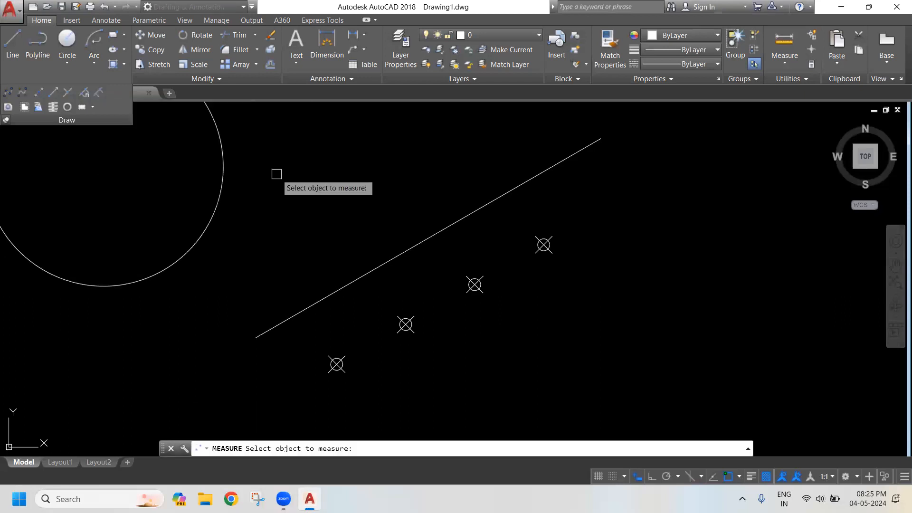
click(433, 236)
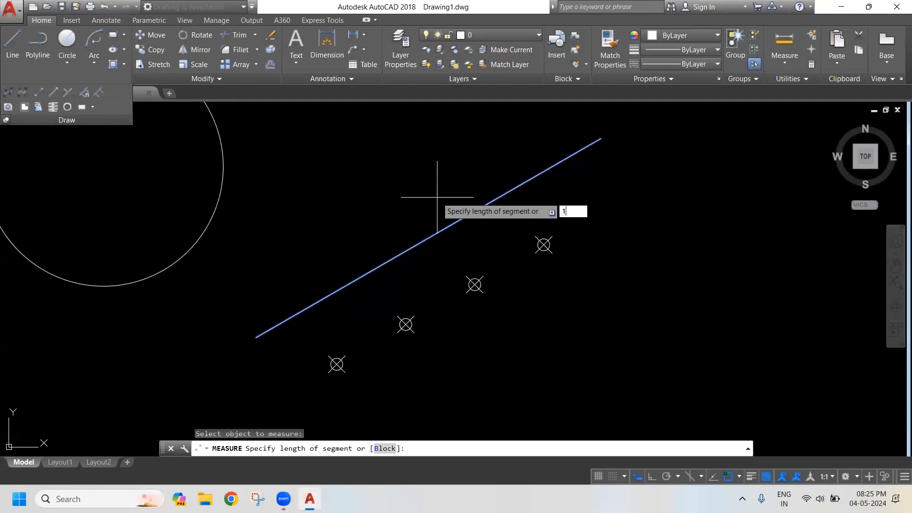
key(Return)
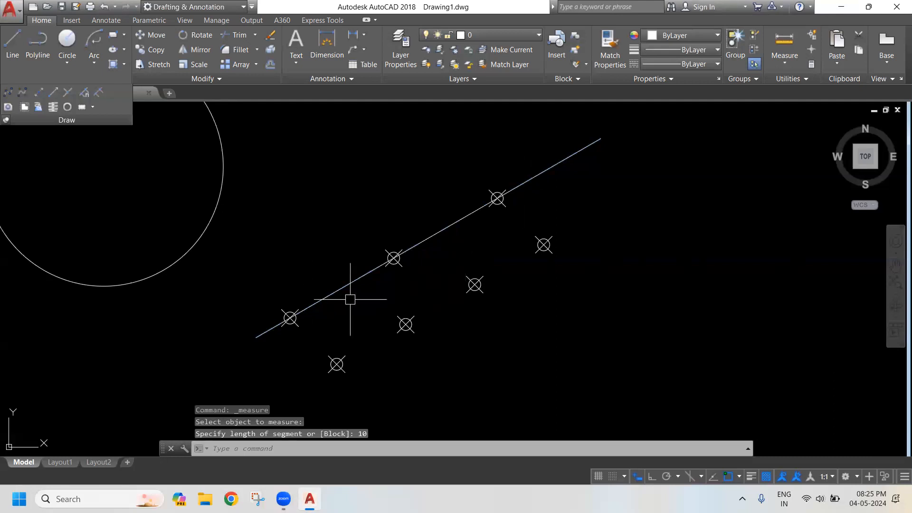
- Add an aligned dimension between the uppermost measured point and the slanted line's upper end
middle_drag(539, 178, 477, 196)
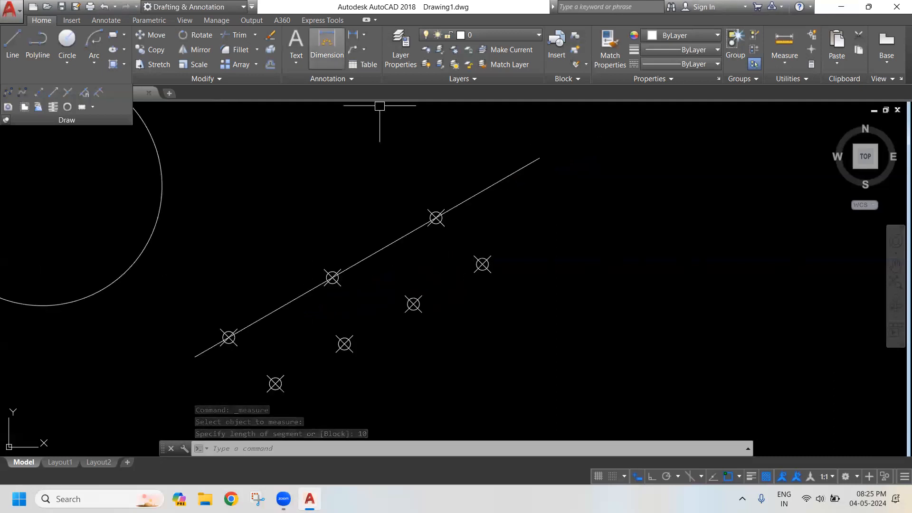
click(363, 34)
click(374, 96)
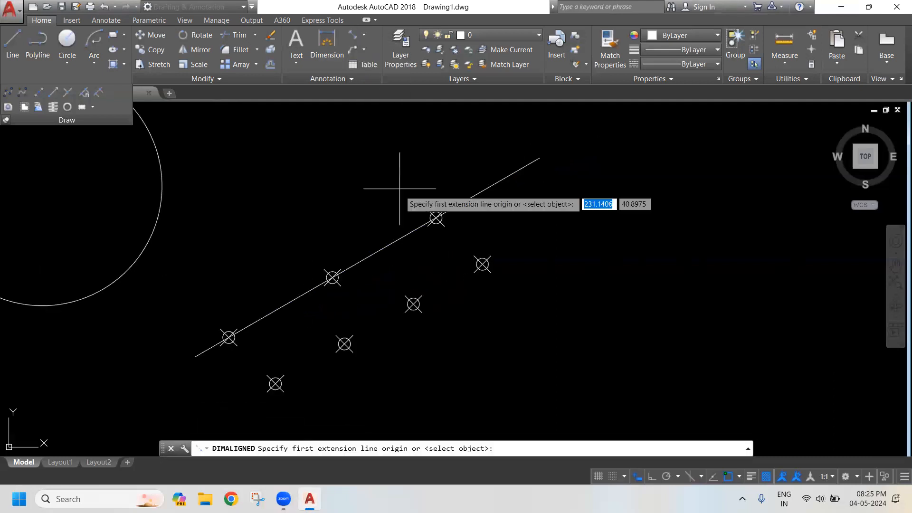
click(436, 217)
click(539, 156)
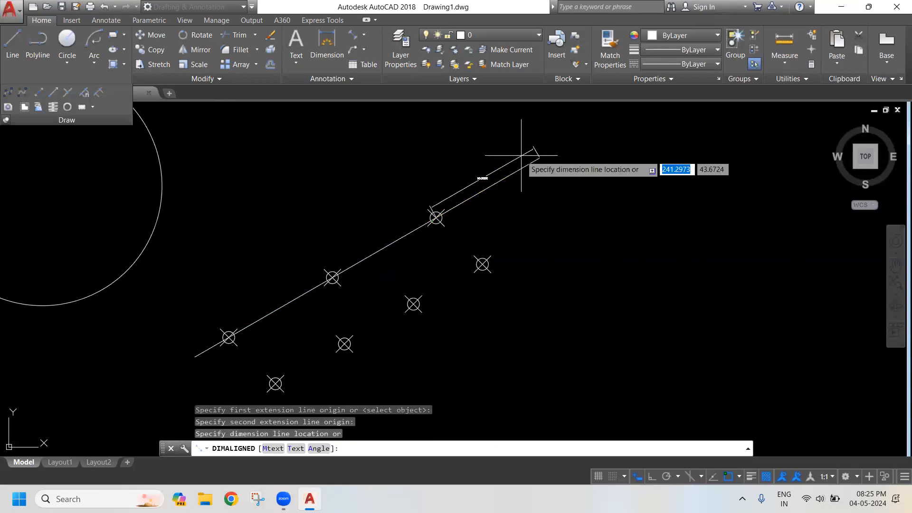
click(525, 149)
scroll(476, 183, up, 5)
scroll(479, 189, down, 7)
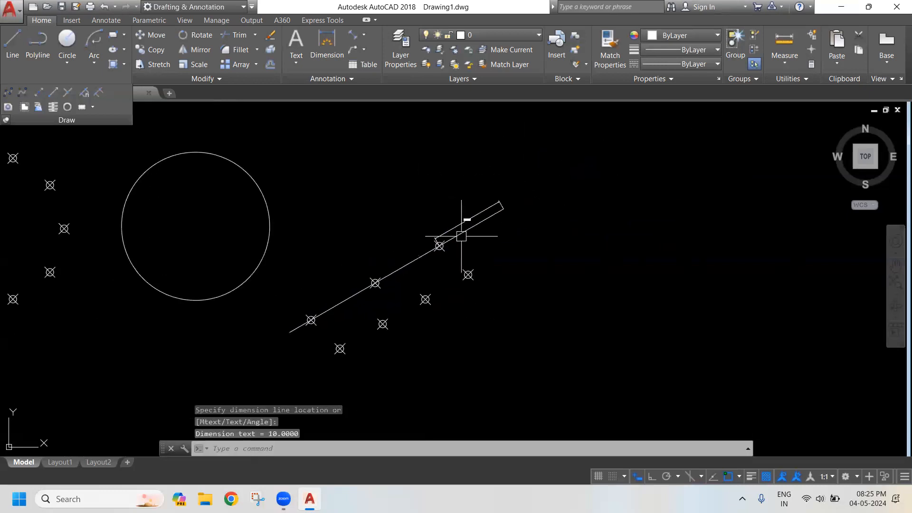
- Move the slanted line by its midpoint down and to the right, off its points, and delete the aligned dimension
click(422, 238)
click(406, 228)
click(410, 237)
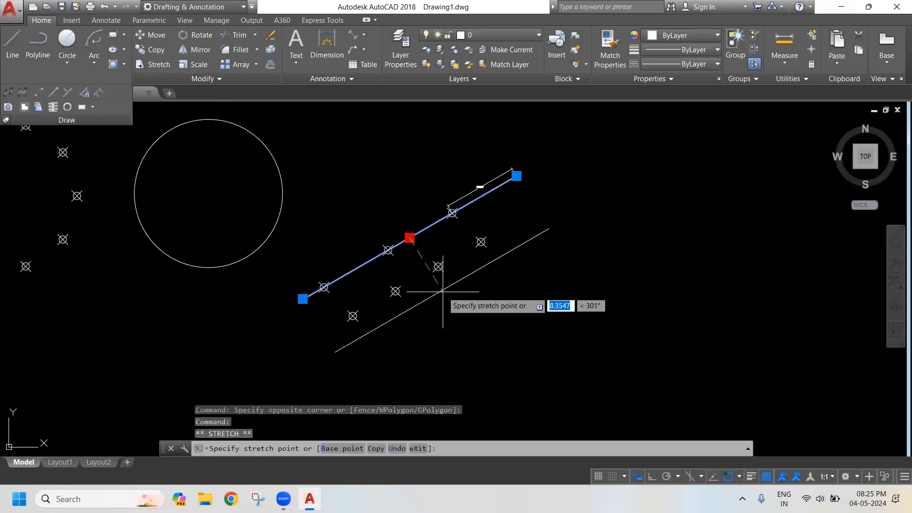
middle_drag(446, 279, 449, 244)
key(Escape)
click(505, 182)
key(Delete)
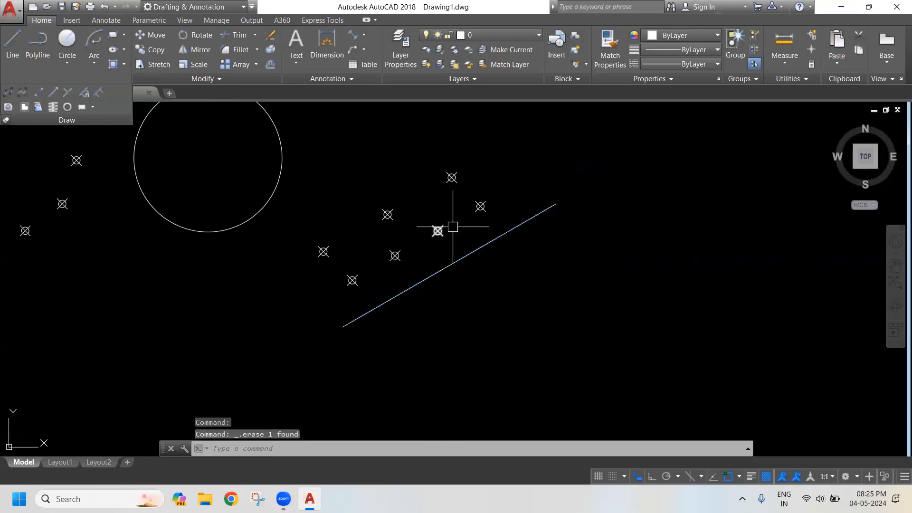
- Place points at 10-unit intervals along the moved slanted line, starting from its lower end, with the MEASURE command
click(98, 93)
click(370, 311)
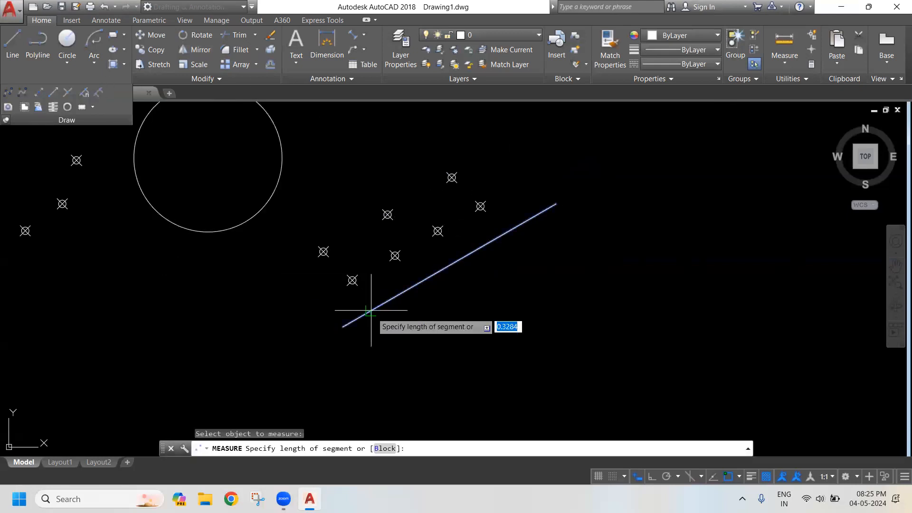
text(10)
key(Return)
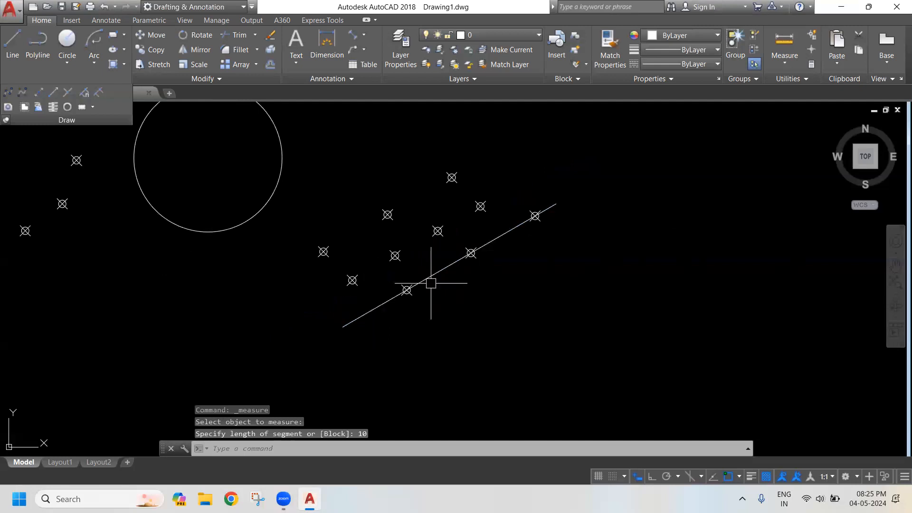
scroll(430, 281, up, 2)
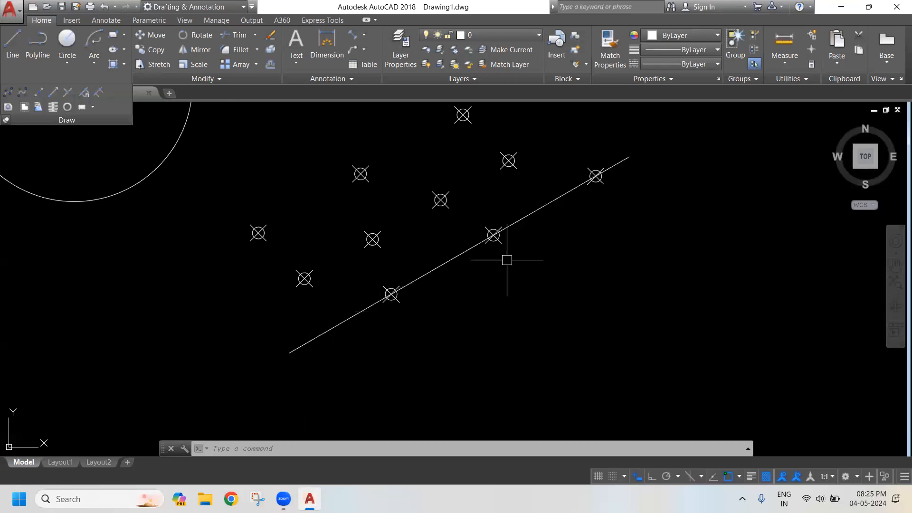
middle_drag(552, 223, 474, 285)
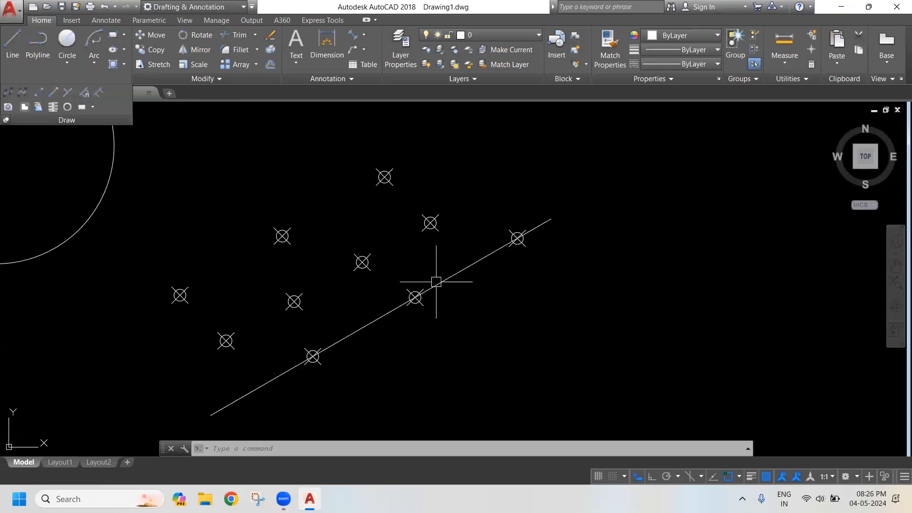
middle_drag(417, 207, 492, 182)
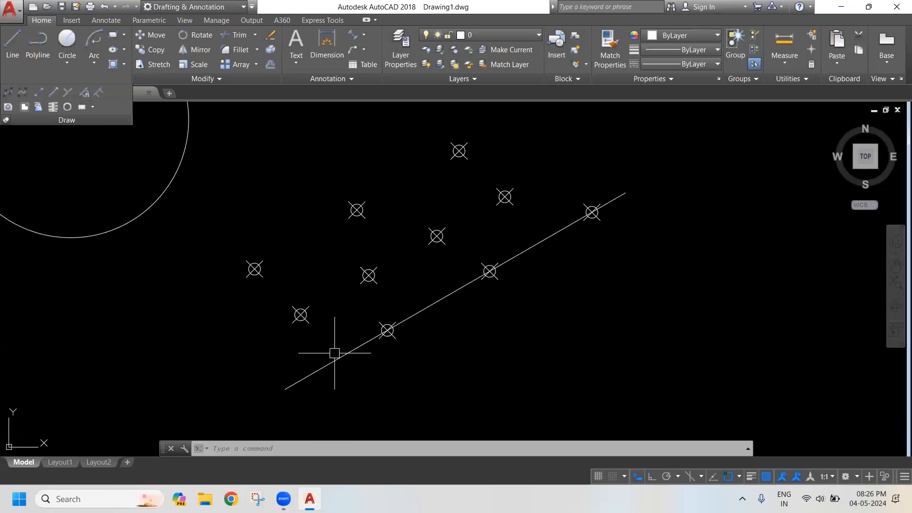
scroll(442, 255, down, 2)
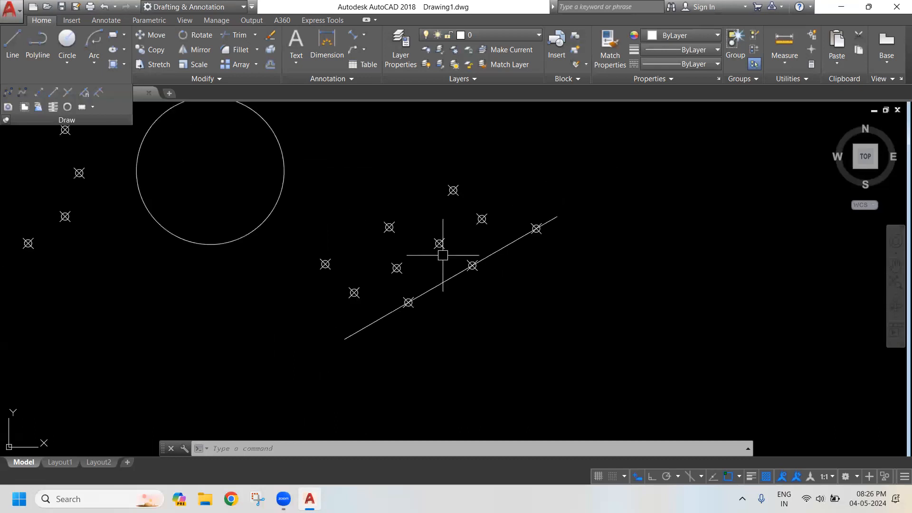
middle_drag(580, 203, 420, 255)
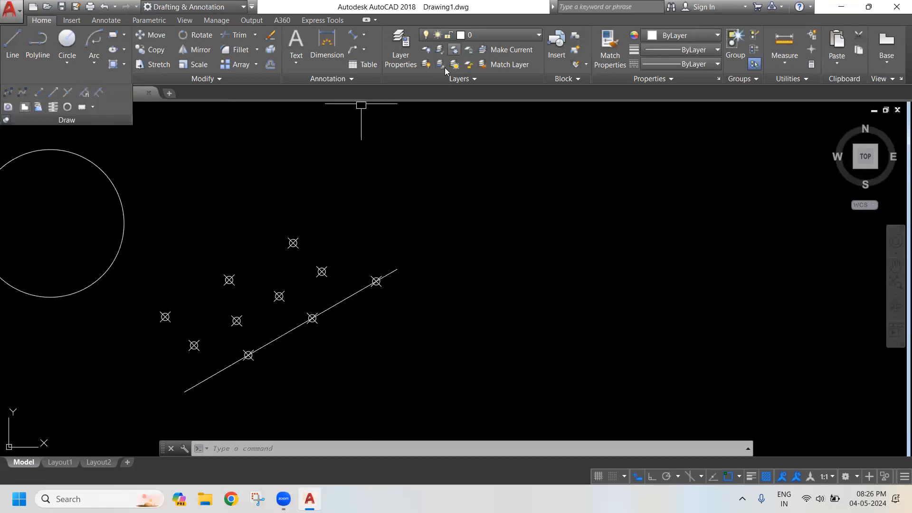
drag(495, 142, 517, 193)
drag(528, 182, 554, 177)
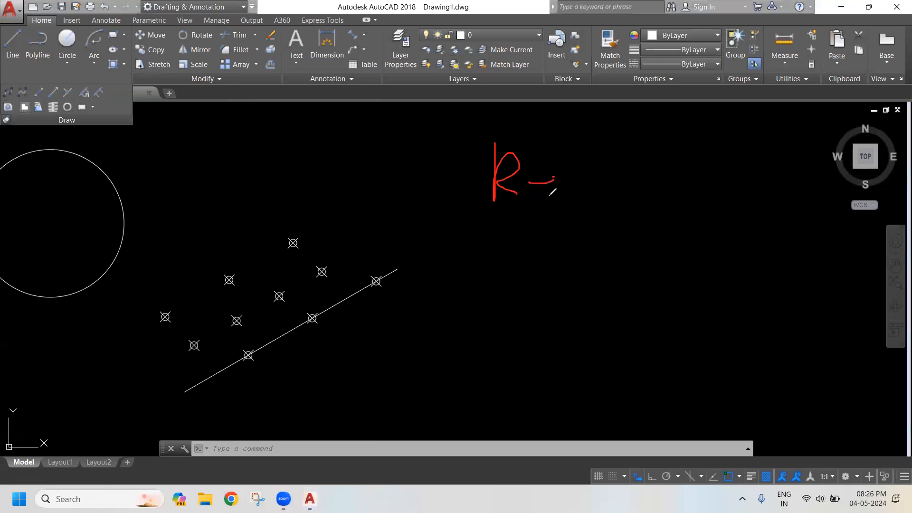
click(632, 99)
click(477, 169)
middle_drag(548, 257, 448, 274)
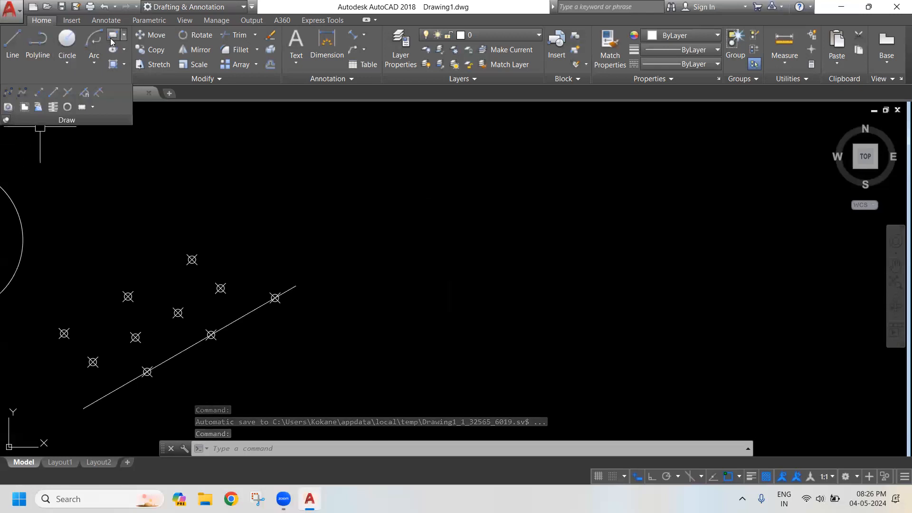
- Draw a rectangle in the empty area to the right of the slanted line
click(8, 108)
click(389, 226)
click(488, 321)
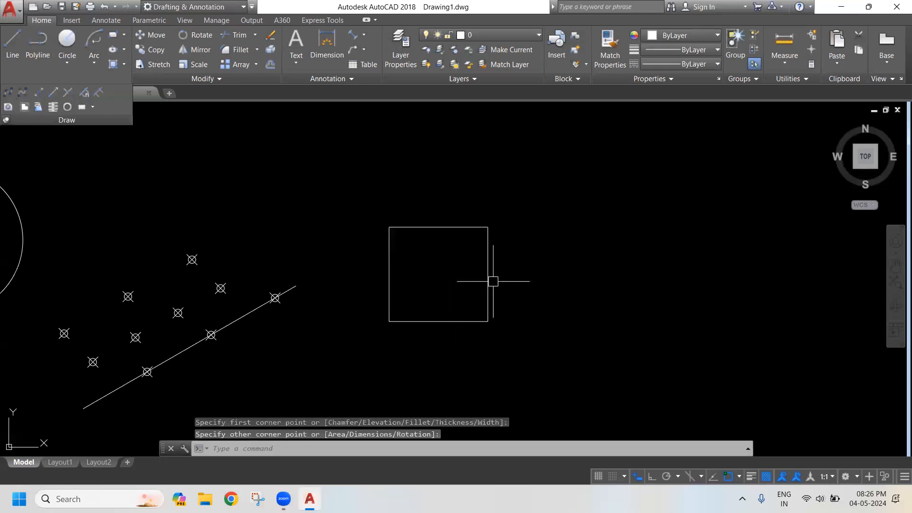
- Convert the rectangle's right edge to an arc that bulges outward well beyond the rectangle
click(523, 254)
click(482, 267)
scroll(503, 273, up, 2)
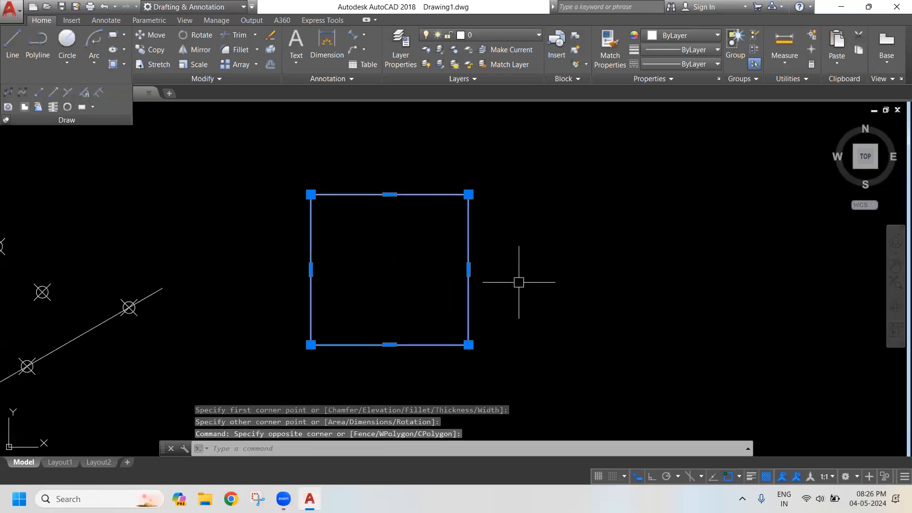
mouse_move(451, 276)
click(489, 318)
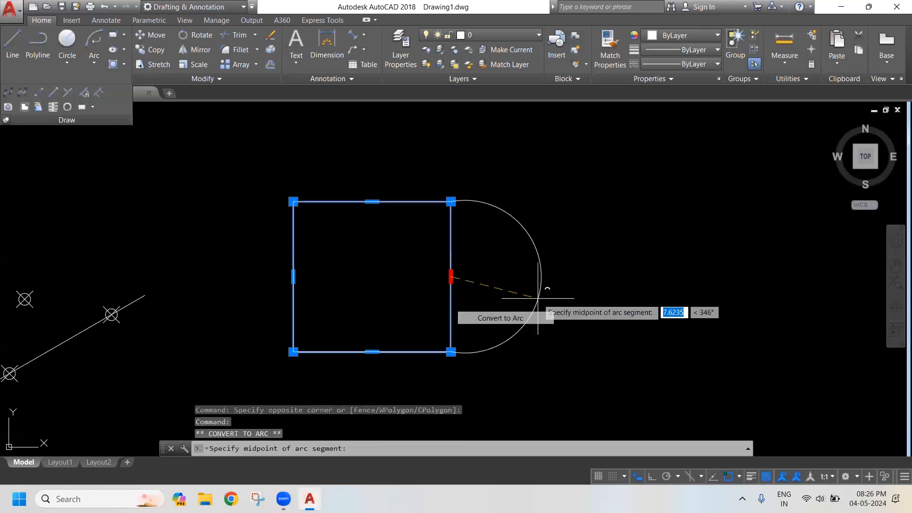
scroll(522, 225, down, 2)
middle_drag(523, 225, 555, 237)
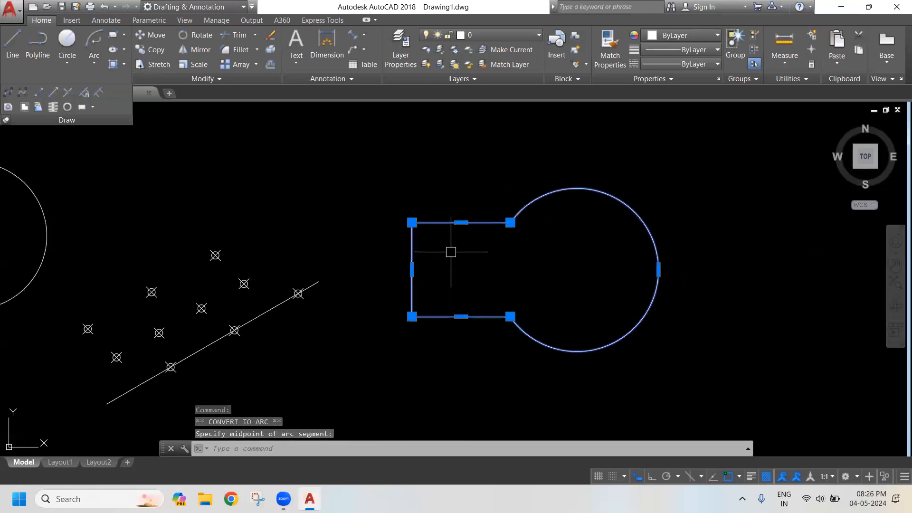
- Stretch the shape's upper-left and lower-left corners toward each other along the left edge, so the straight part tapers
click(412, 222)
click(411, 237)
click(412, 316)
click(412, 299)
key(Escape)
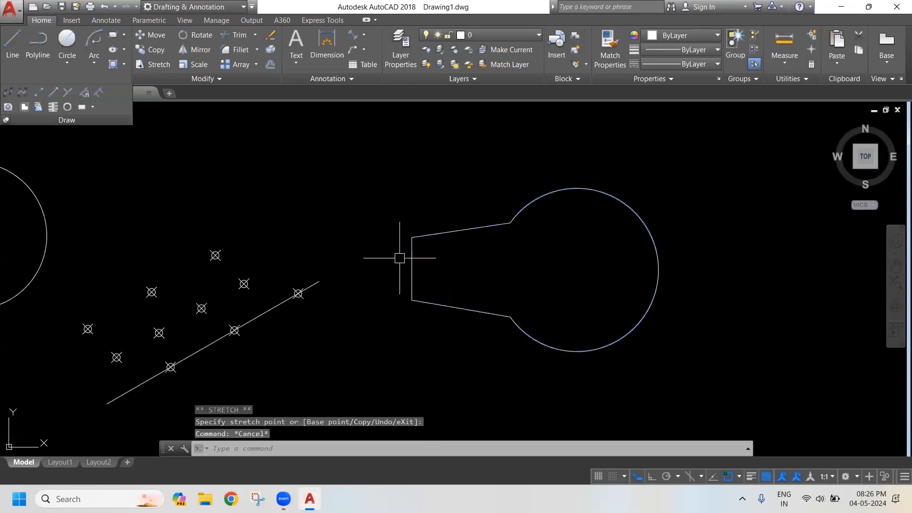
- Turn the closed bulb-shaped polyline into a region with the REGION command
mouse_move(564, 268)
middle_down()
mouse_move(511, 279)
mouse_move(520, 255)
middle_up()
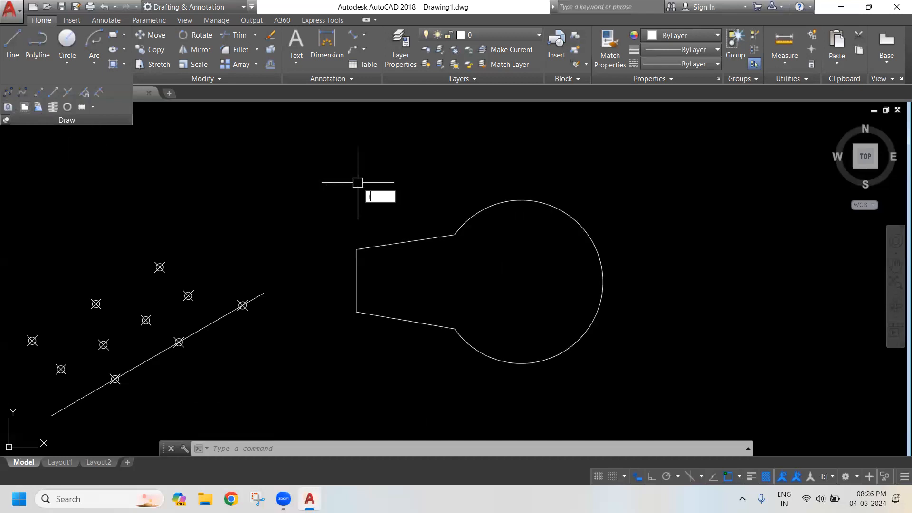
key(Return)
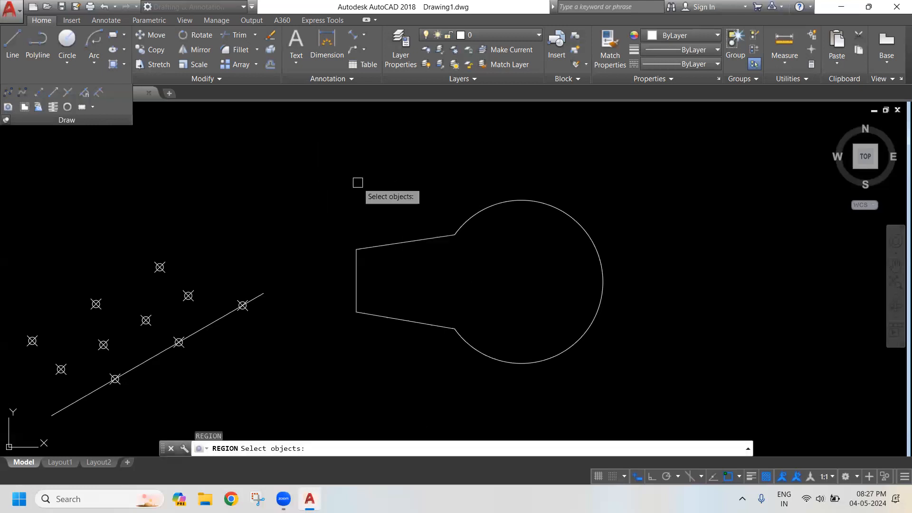
click(570, 179)
click(495, 231)
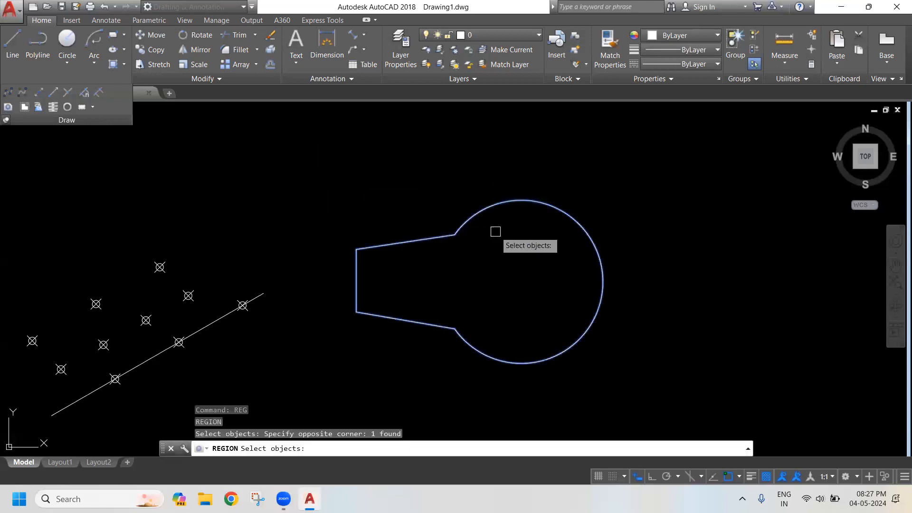
key(Return)
- Select the bulb-shaped region and move it back and forth by its corner grips, leaving it farther right of the measured points
click(475, 246)
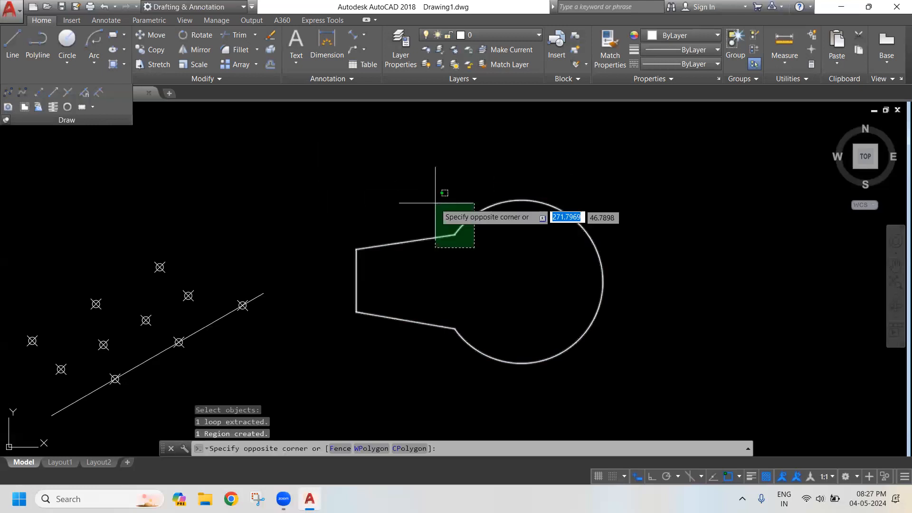
click(433, 198)
middle_drag(513, 256, 340, 257)
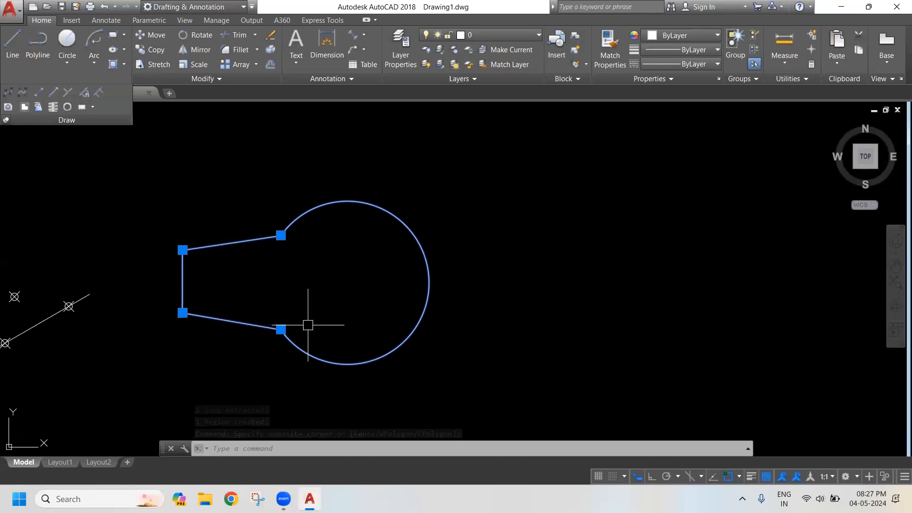
scroll(316, 277, down, 2)
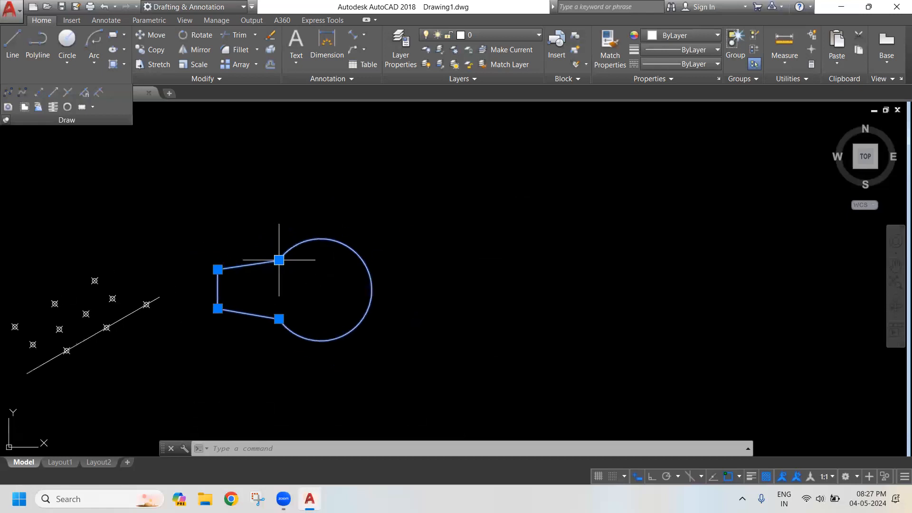
click(279, 259)
click(447, 252)
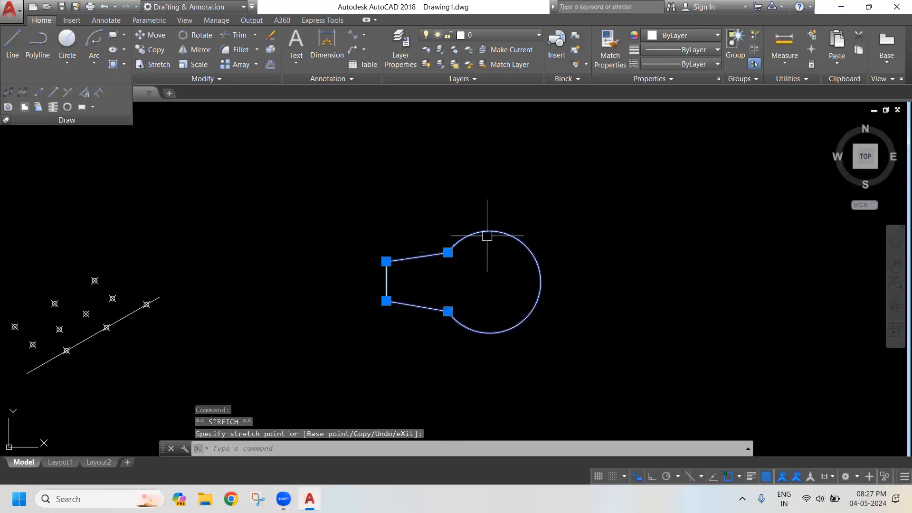
click(448, 252)
click(368, 253)
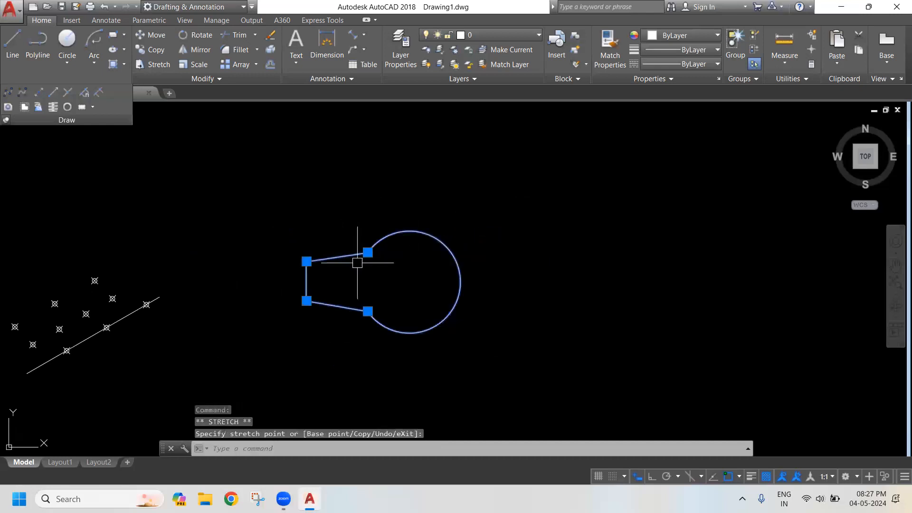
click(368, 252)
click(526, 257)
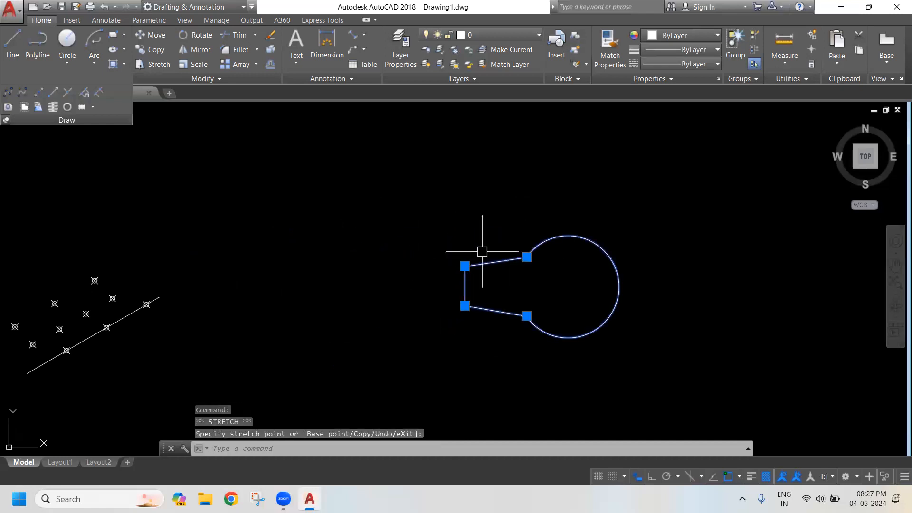
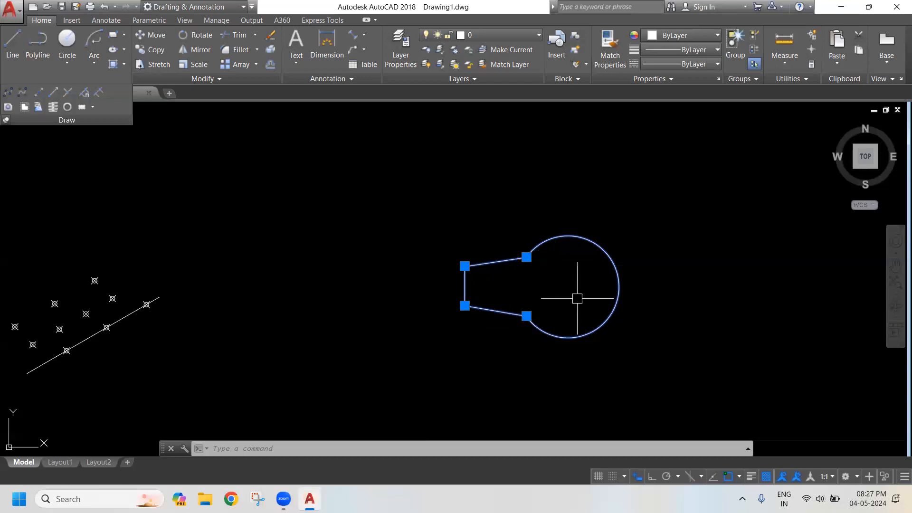
click(464, 265)
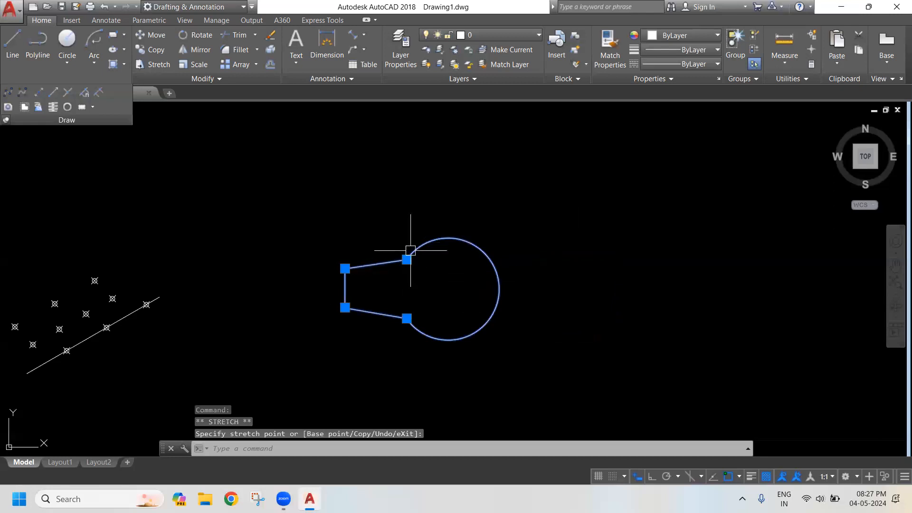
middle_drag(423, 276, 380, 280)
middle_drag(444, 291, 375, 286)
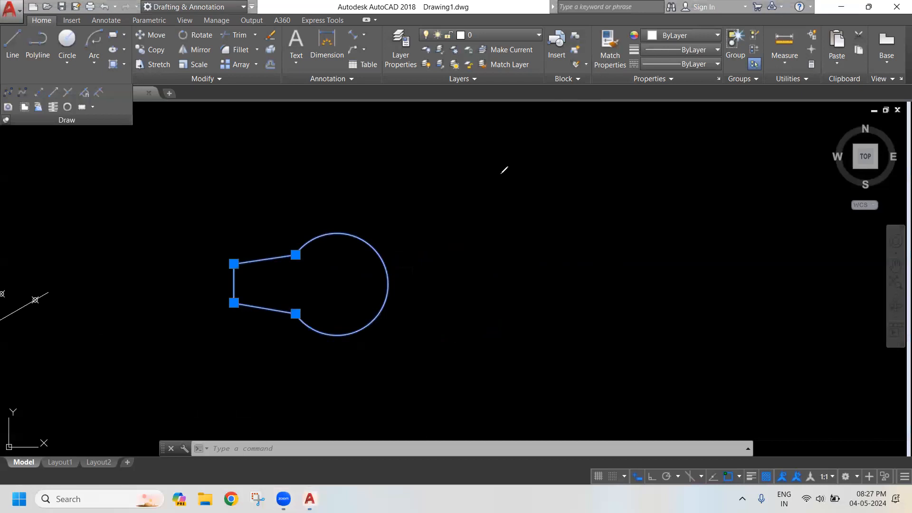
mouse_move(490, 184)
mouse_down()
mouse_move(488, 218)
mouse_move(550, 214)
mouse_up()
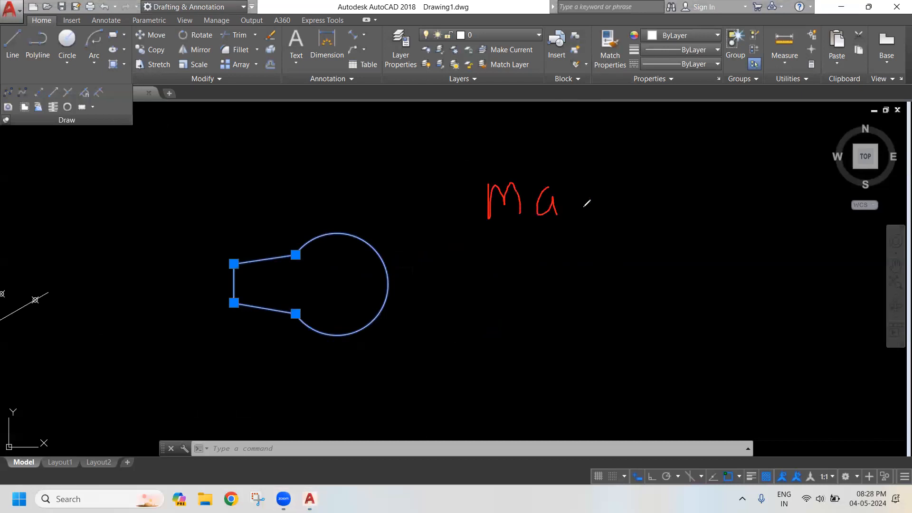
drag(609, 191, 609, 216)
mouse_move(655, 194)
mouse_down()
mouse_move(680, 223)
mouse_move(712, 203)
mouse_move(737, 207)
mouse_up()
mouse_move(758, 194)
mouse_down()
mouse_move(764, 240)
mouse_move(782, 221)
mouse_up()
drag(546, 289, 552, 345)
drag(569, 309, 597, 326)
drag(643, 304, 654, 334)
drag(678, 297, 659, 330)
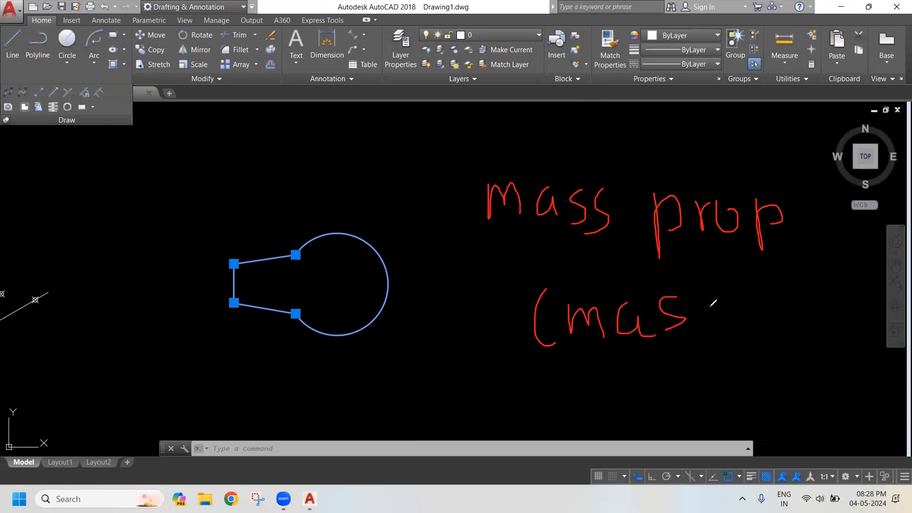
drag(716, 269, 722, 353)
drag(519, 352, 801, 351)
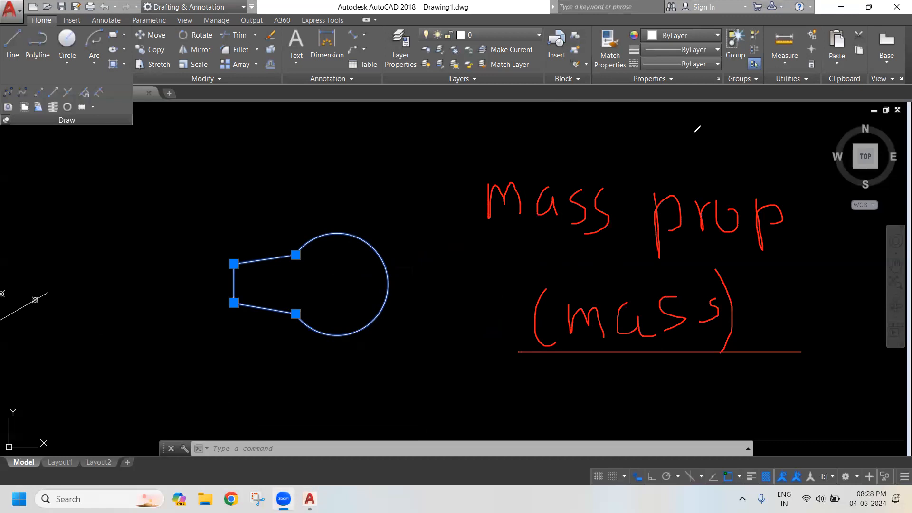
click(693, 133)
click(414, 221)
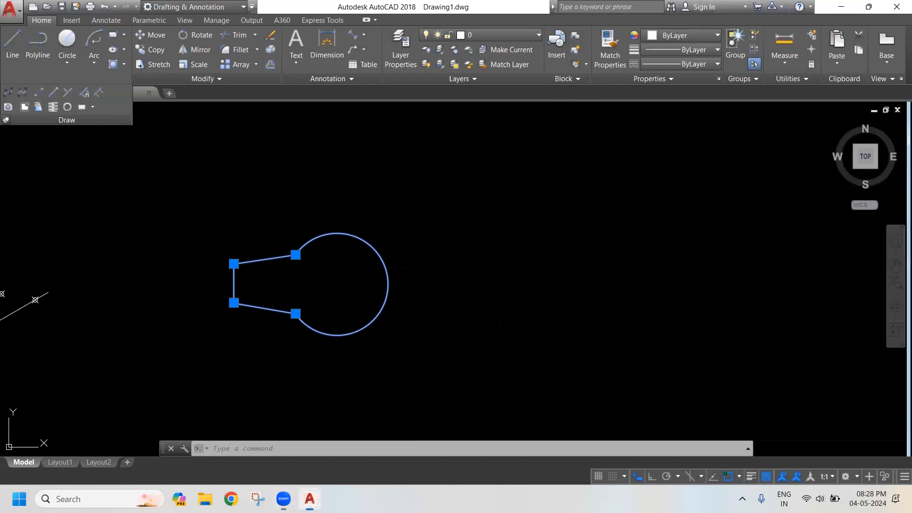
scroll(413, 193, down, 1)
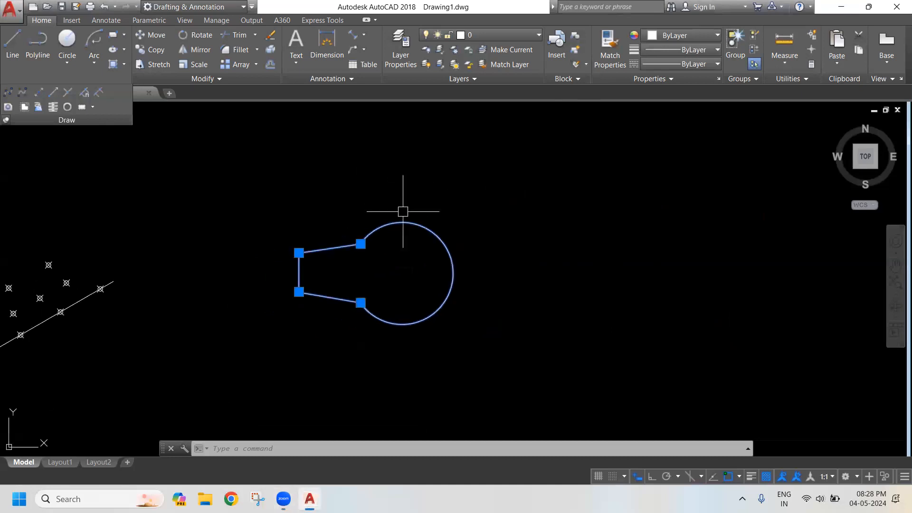
scroll(403, 212, up, 2)
key(Escape)
middle_drag(465, 222, 489, 185)
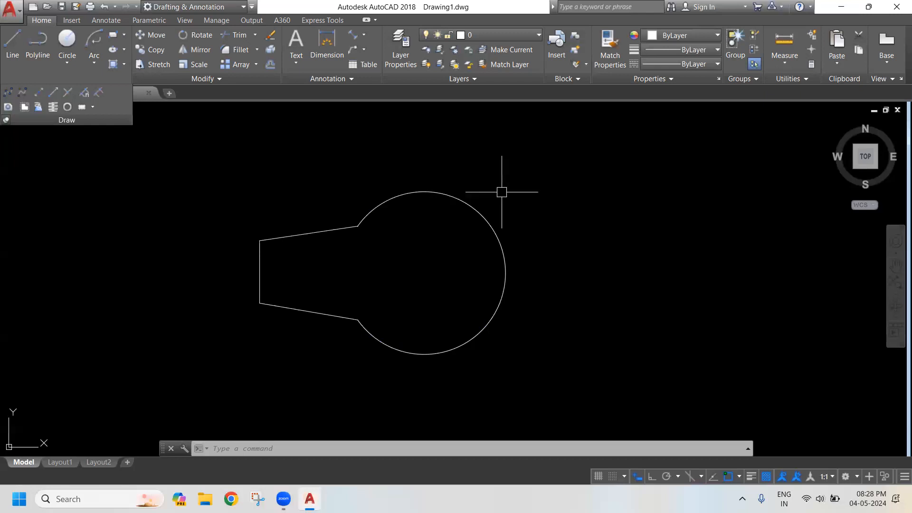
middle_drag(510, 253, 451, 234)
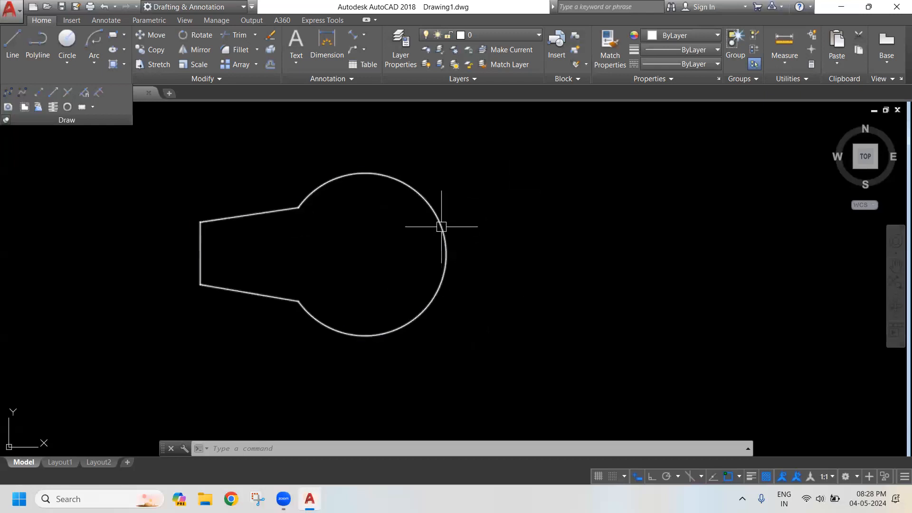
click(438, 223)
key(Escape)
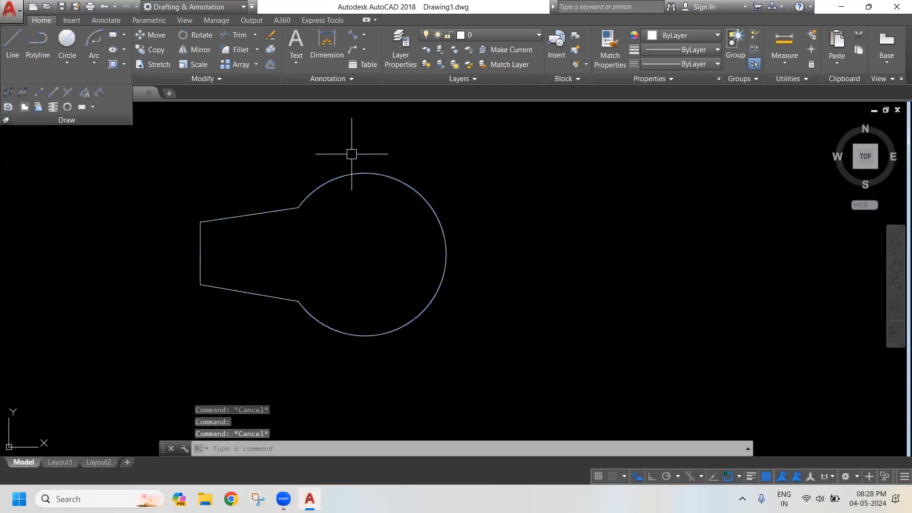
- Draw a closed triangle of three lines to the right of the region, and delete it
middle_drag(496, 242, 400, 242)
click(19, 46)
click(414, 172)
click(409, 293)
click(641, 265)
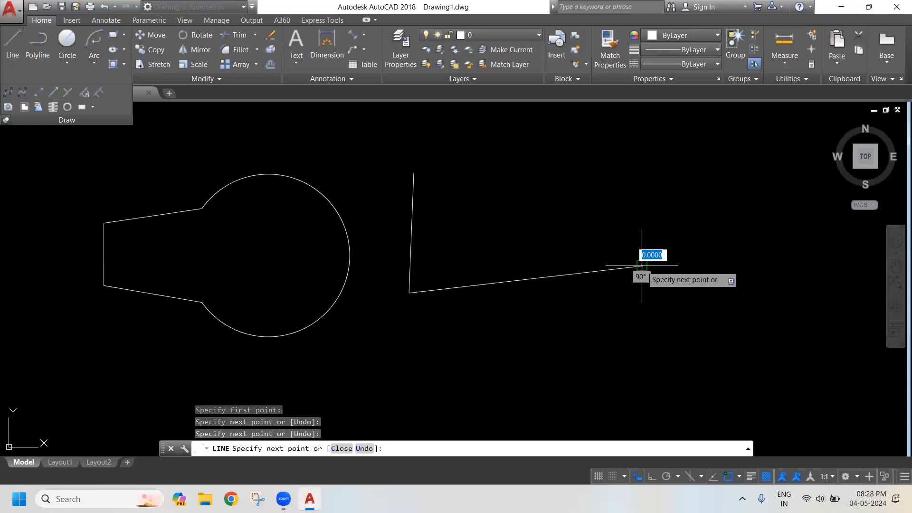
click(414, 172)
key(Escape)
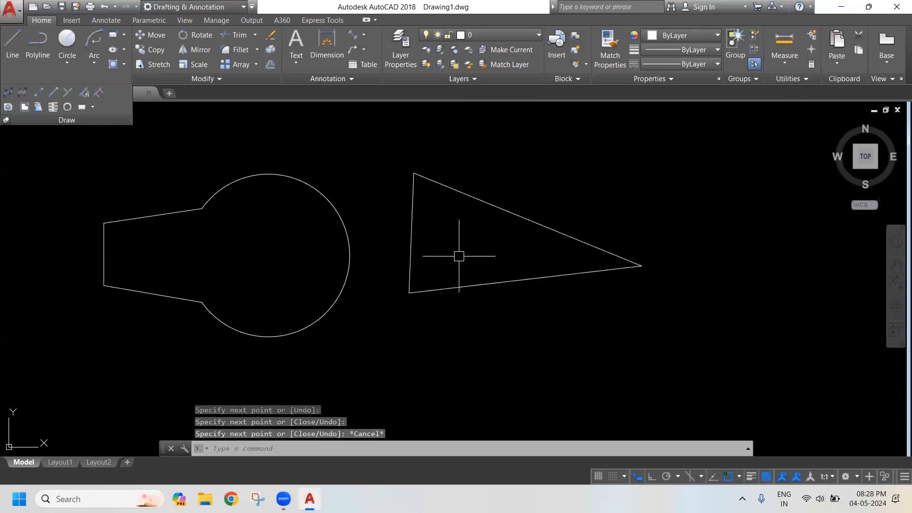
click(586, 159)
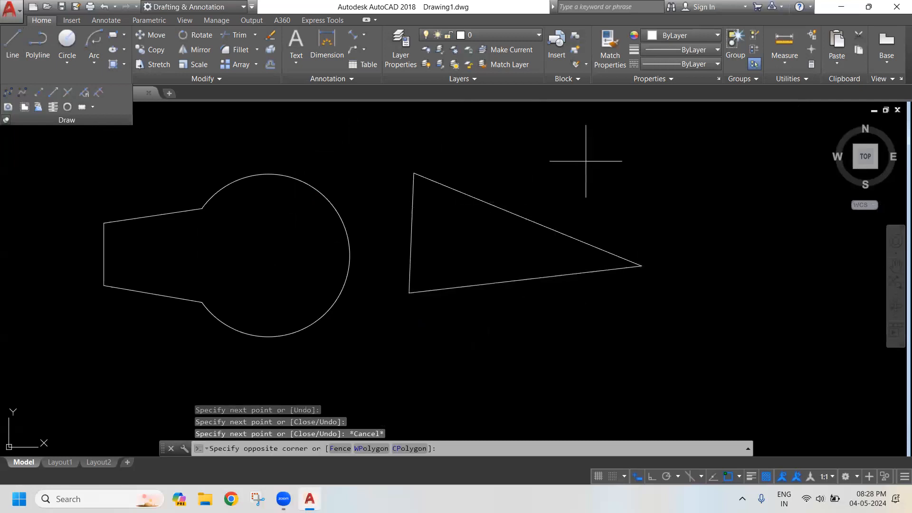
click(397, 321)
key(Delete)
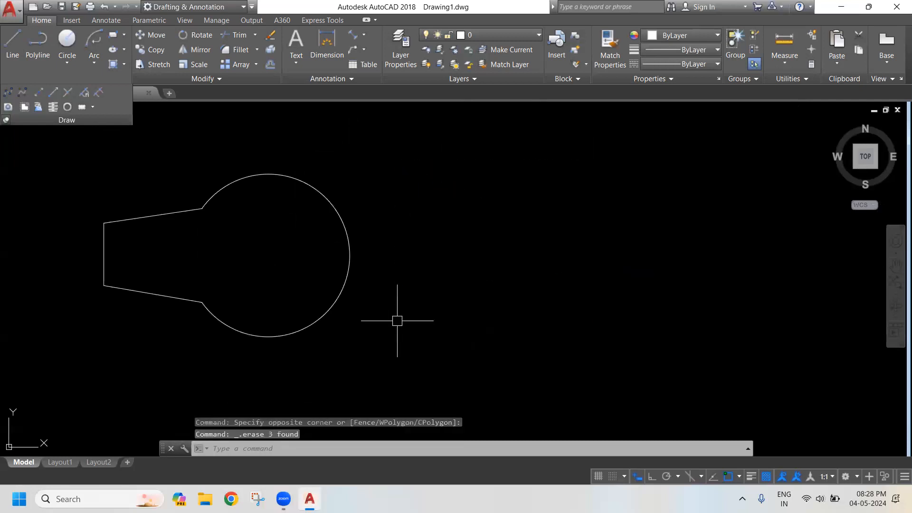
- Draw a closed triangle of three separate lines to the right of the region
middle_drag(339, 238, 457, 223)
middle_drag(521, 200, 345, 178)
click(8, 45)
click(405, 162)
click(387, 270)
click(539, 246)
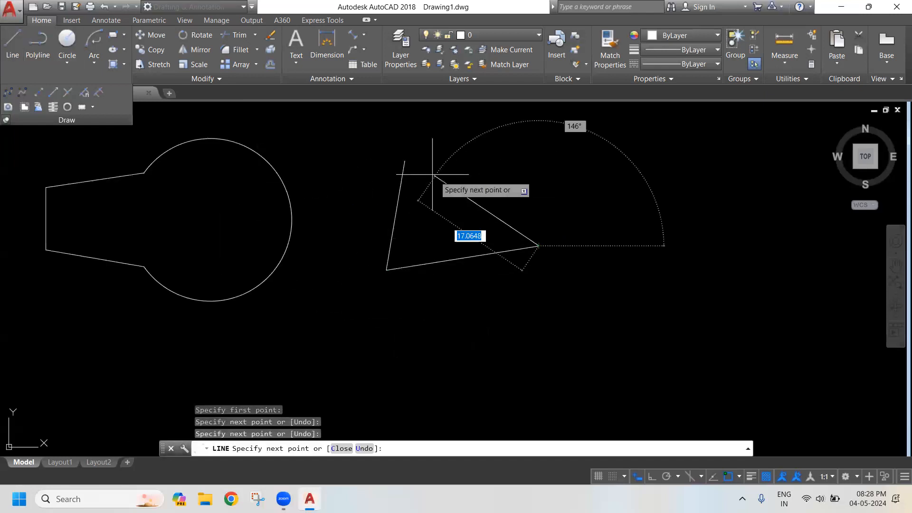
click(405, 163)
key(Escape)
middle_drag(602, 200, 428, 207)
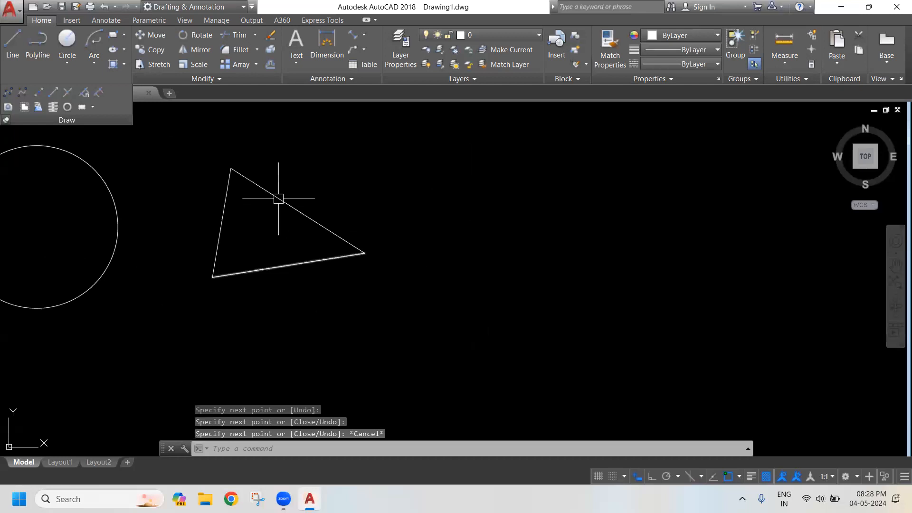
- Draw a triangle-like shape with an open corner to the right of the closed triangle, and delete it
key(Return)
click(547, 200)
click(527, 315)
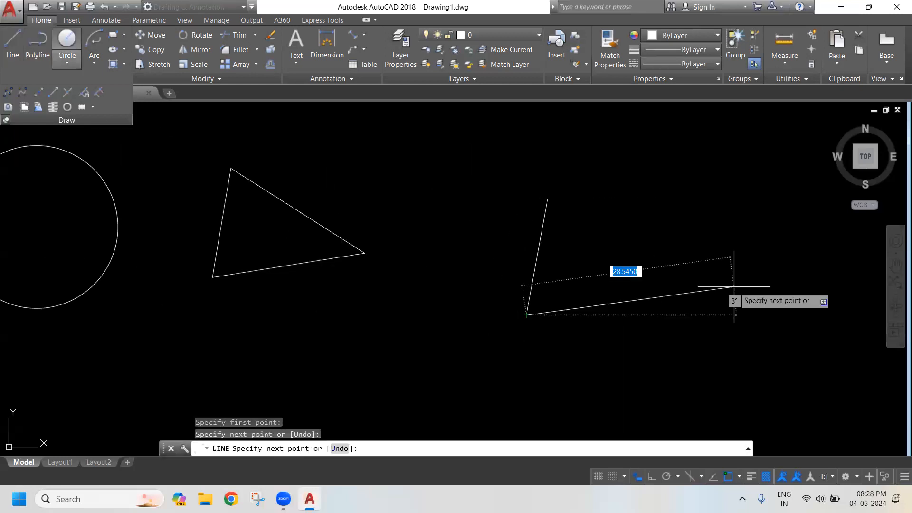
click(733, 286)
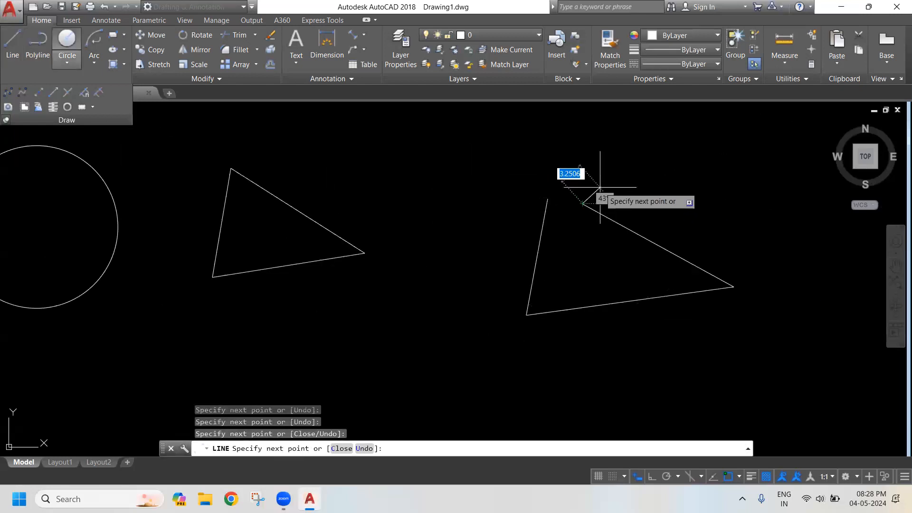
key(Escape)
click(670, 184)
click(490, 325)
key(Delete)
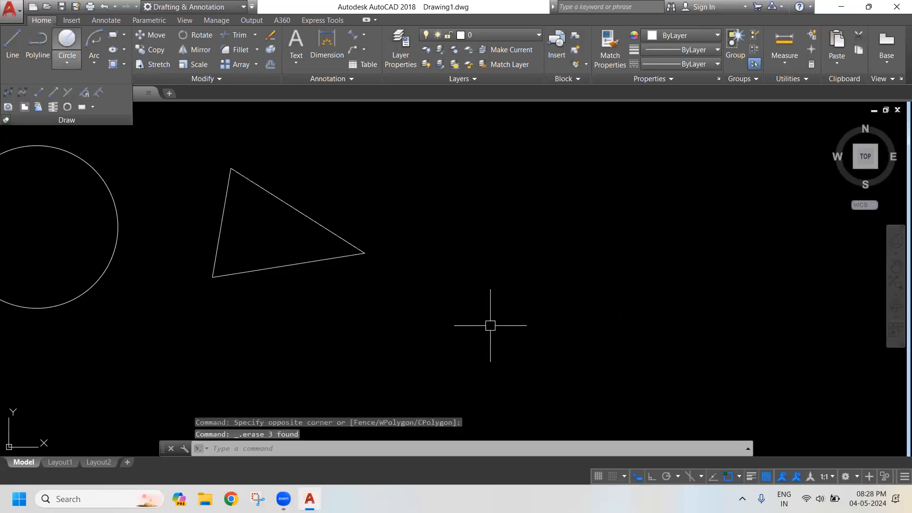
- Delete the closed triangle beside the bulb-shaped region
middle_drag(283, 226, 446, 272)
click(486, 258)
click(341, 352)
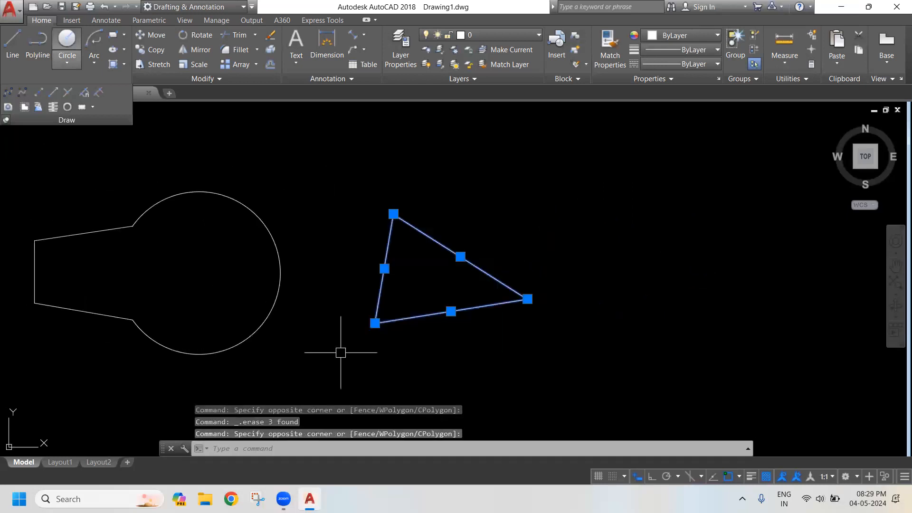
key(Delete)
- Examine the bulb-shaped region's mass properties with MASSPROP, without writing the analysis to a file
middle_drag(242, 274, 381, 255)
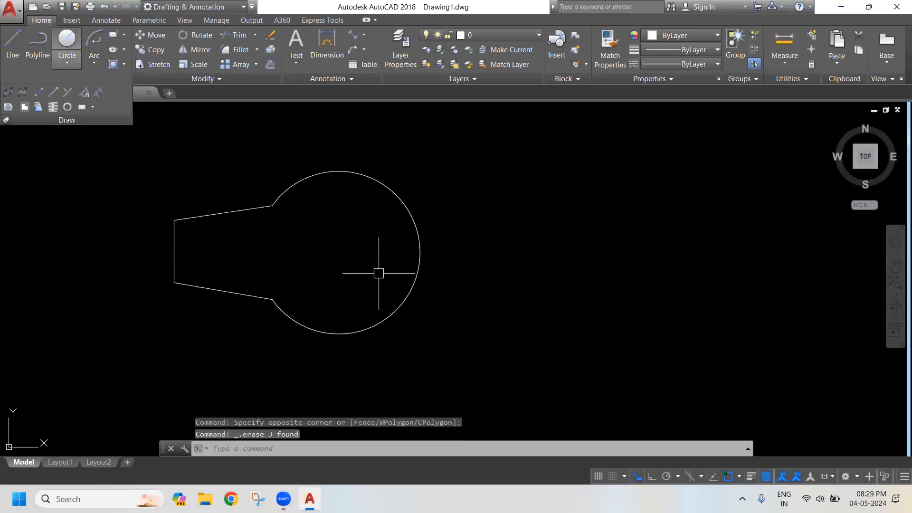
text(mas)
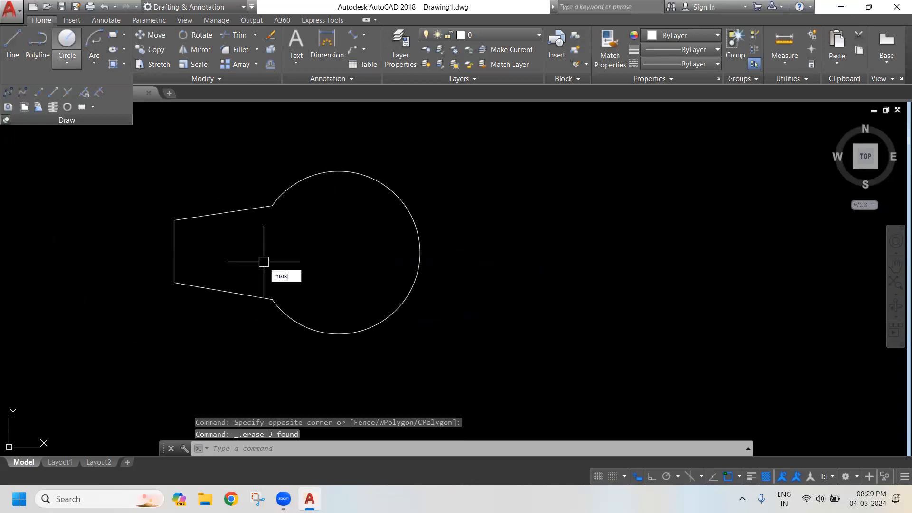
text(s)
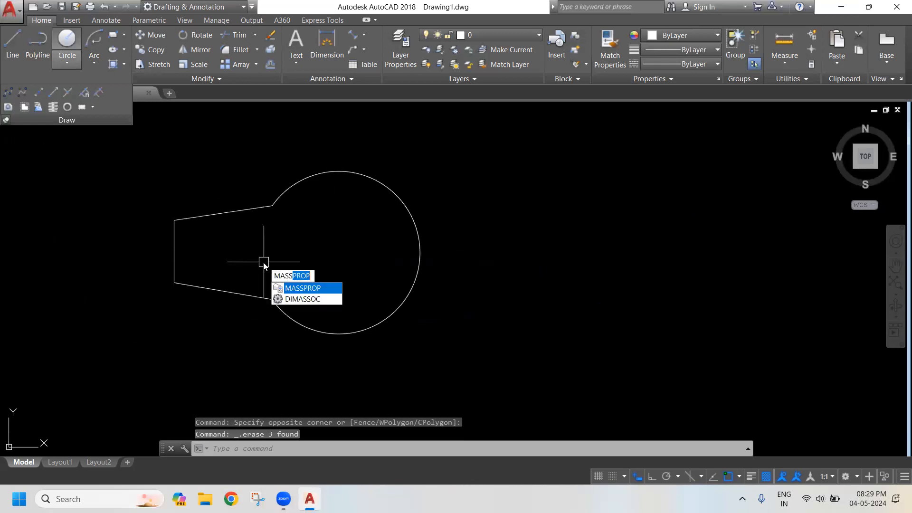
key(Return)
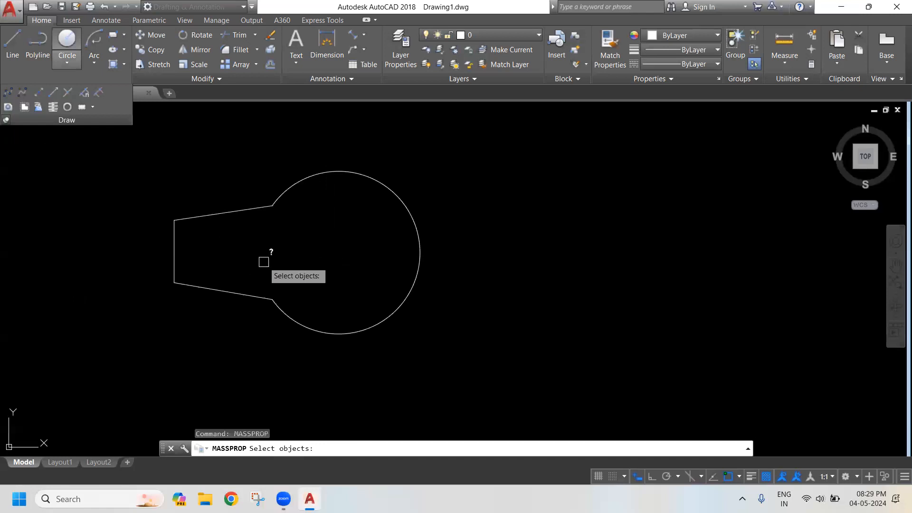
click(285, 192)
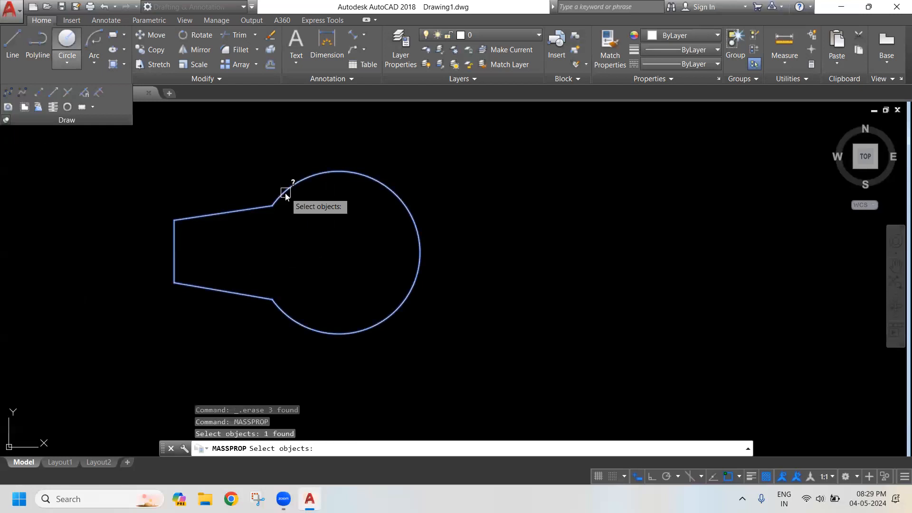
key(Return)
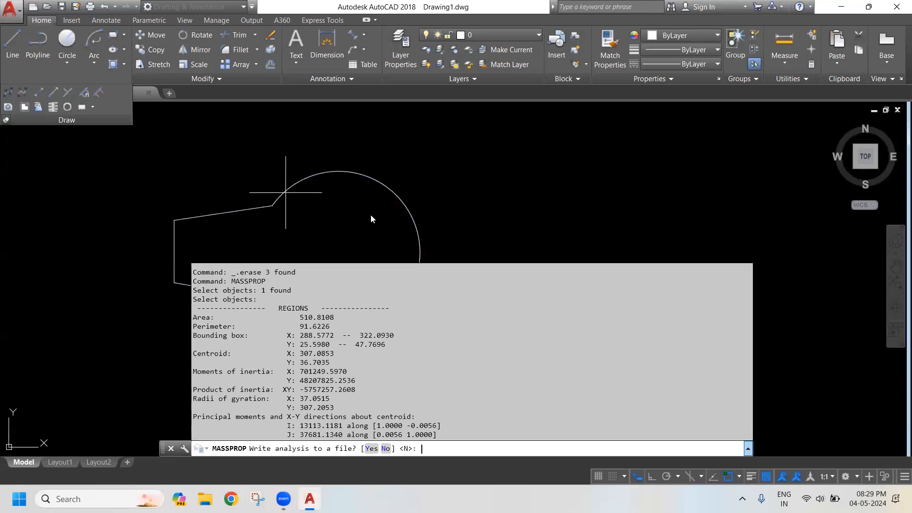
click(480, 198)
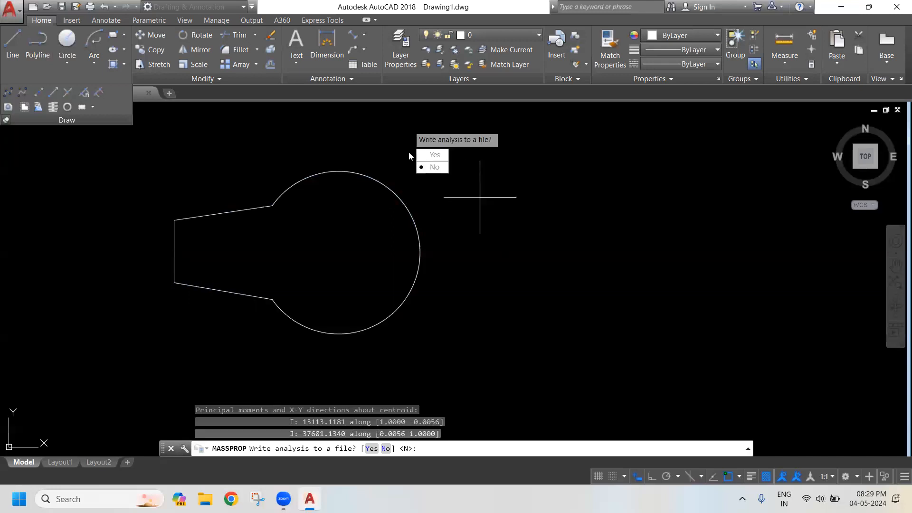
key(Escape)
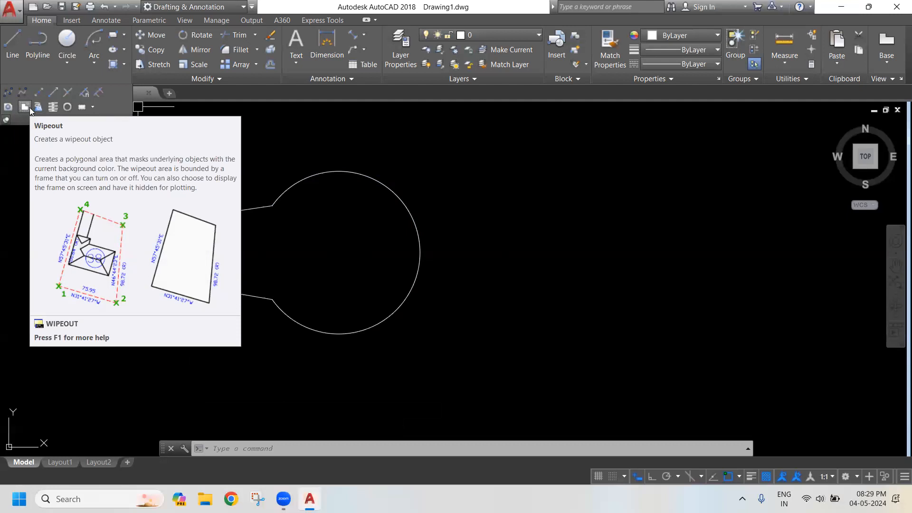
- Select the ring of points, plain circle, measured line with its points and bulb-shaped region together, and clear the selection
scroll(319, 264, down, 6)
middle_drag(168, 254, 364, 236)
middle_drag(268, 264, 306, 282)
scroll(399, 279, up, 2)
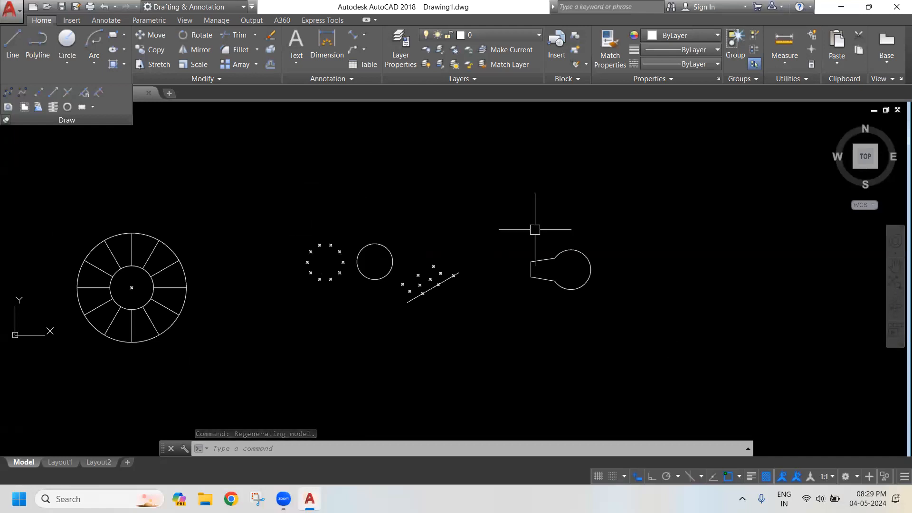
middle_drag(316, 264, 409, 274)
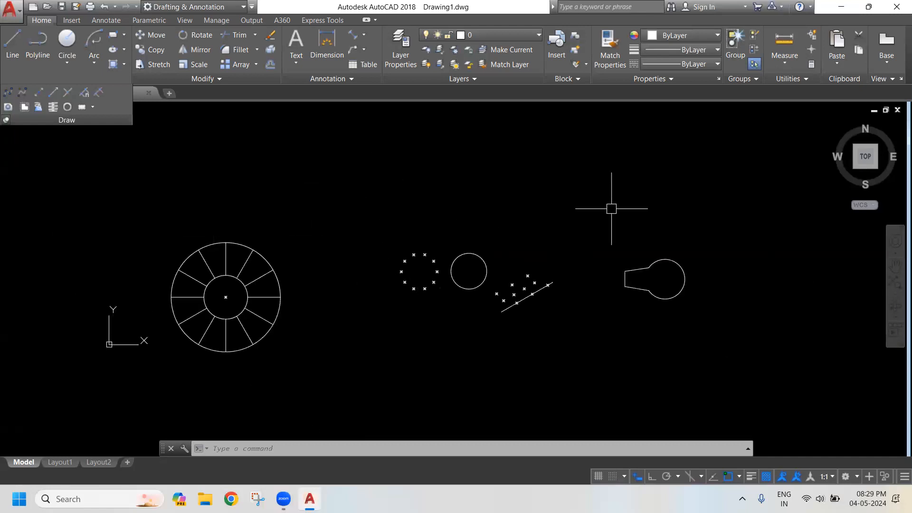
click(351, 164)
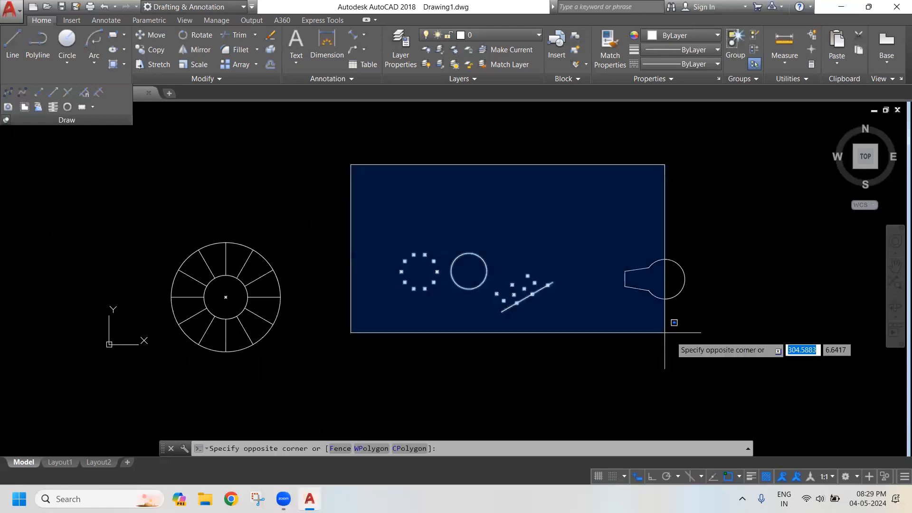
click(691, 333)
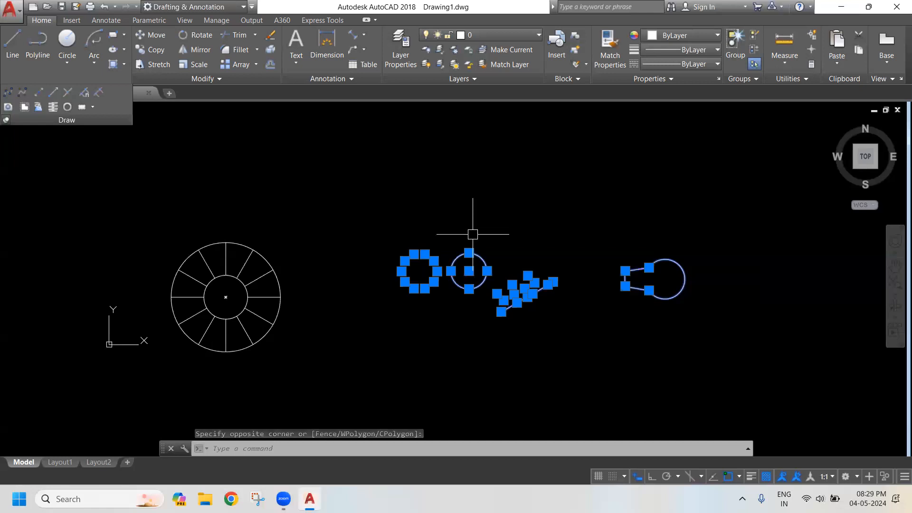
middle_drag(538, 234, 528, 227)
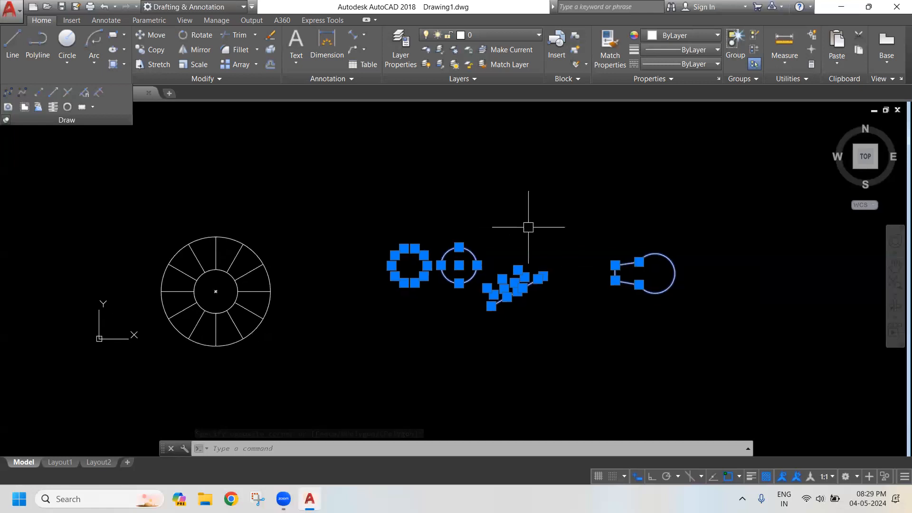
key(Escape)
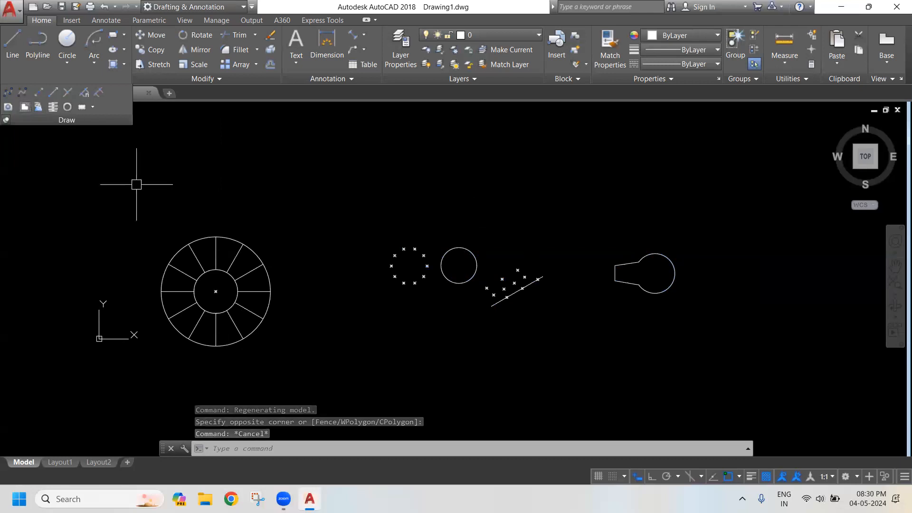
- Create a six-cornered wipeout enclosing the ring of points, plain circle, measured line and bulb-shaped region
text(WIP)
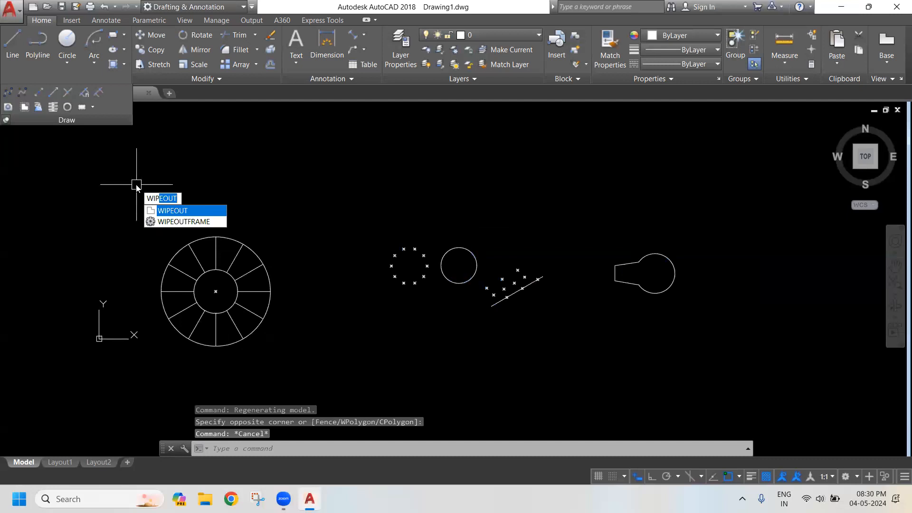
key(Return)
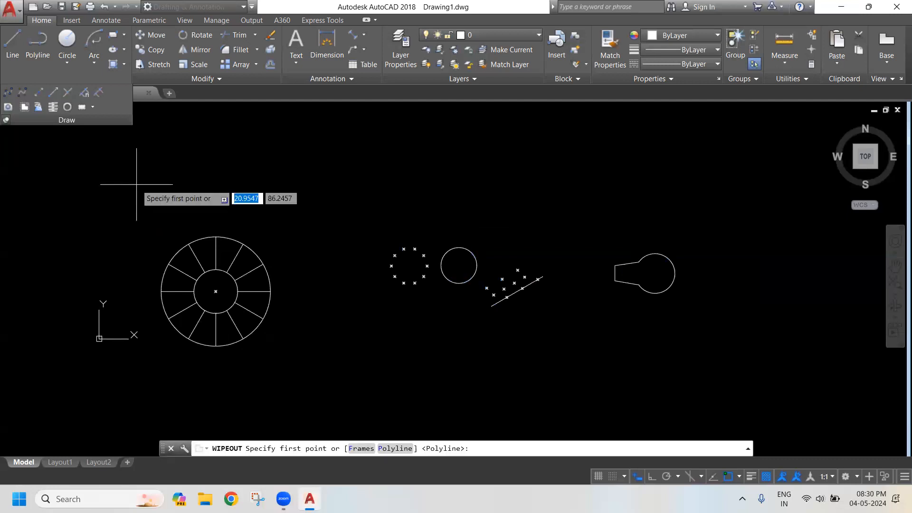
middle_drag(386, 210, 333, 176)
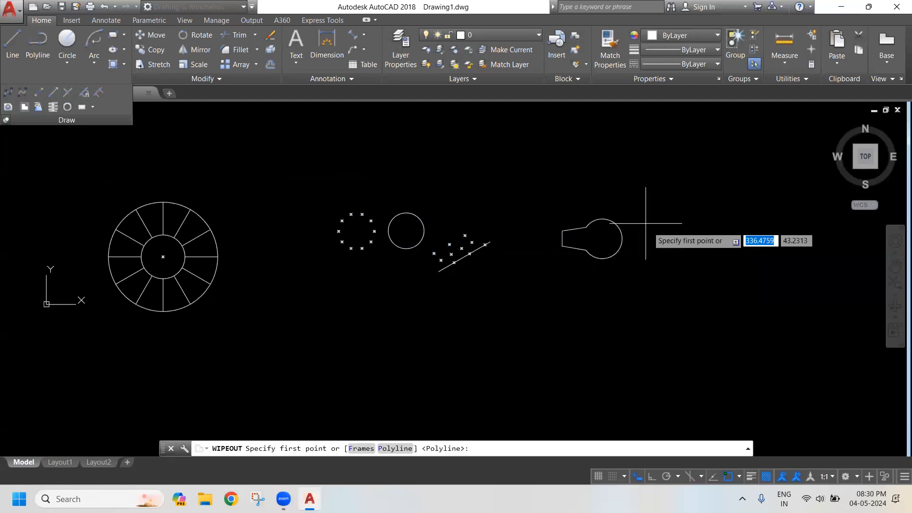
click(309, 196)
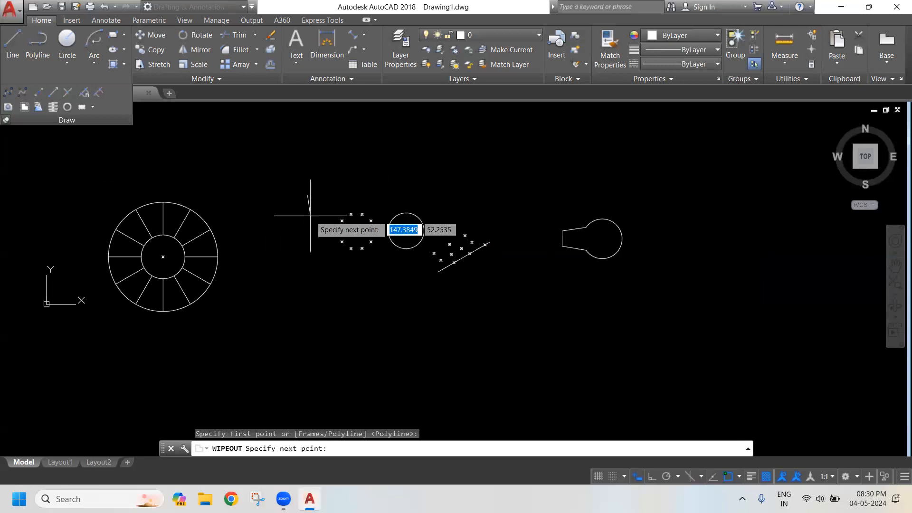
click(335, 349)
click(634, 327)
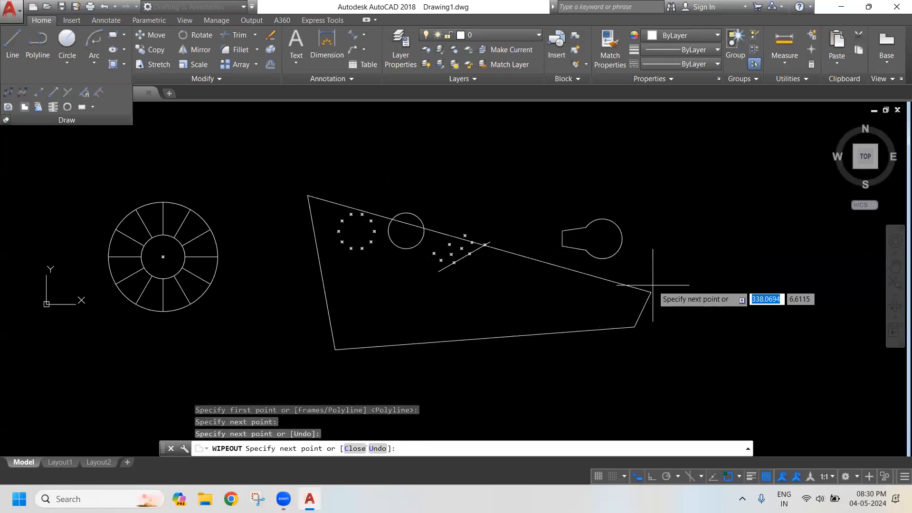
click(672, 204)
click(583, 139)
click(431, 140)
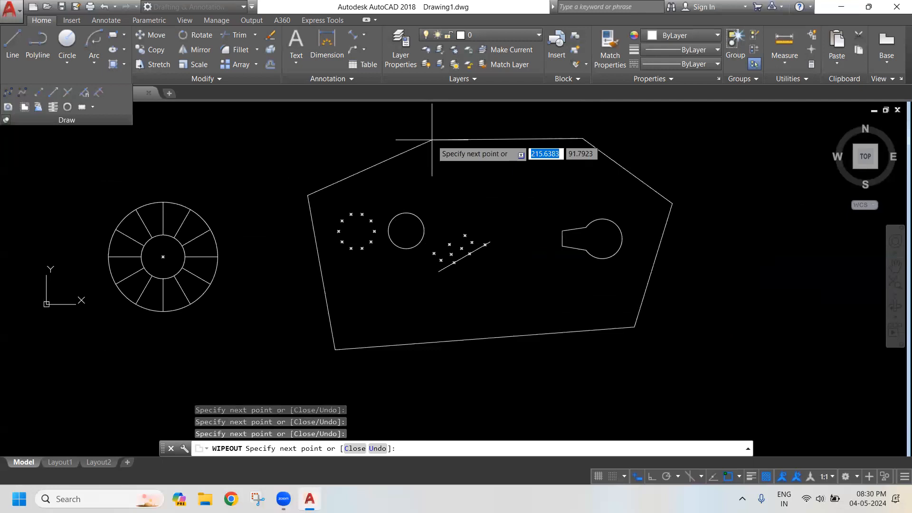
key(Return)
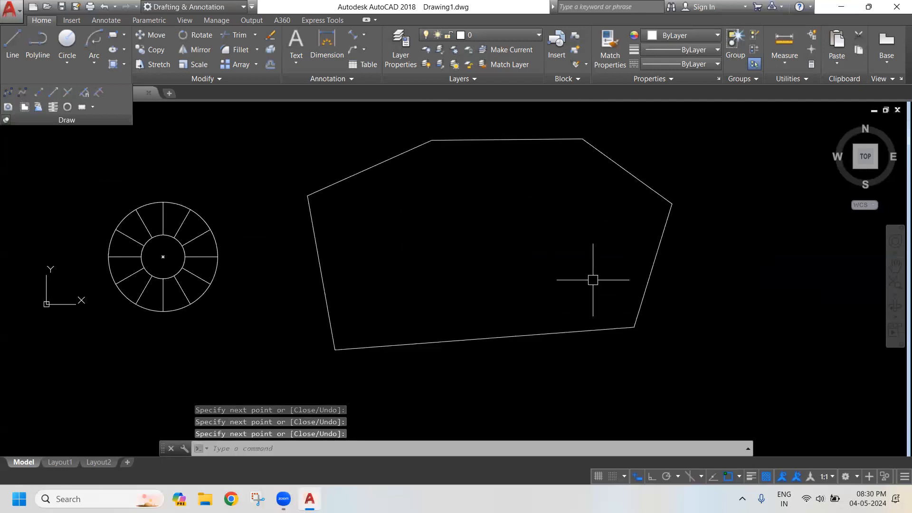
- Set the wipeout frames mode to OFF
middle_drag(592, 278, 648, 301)
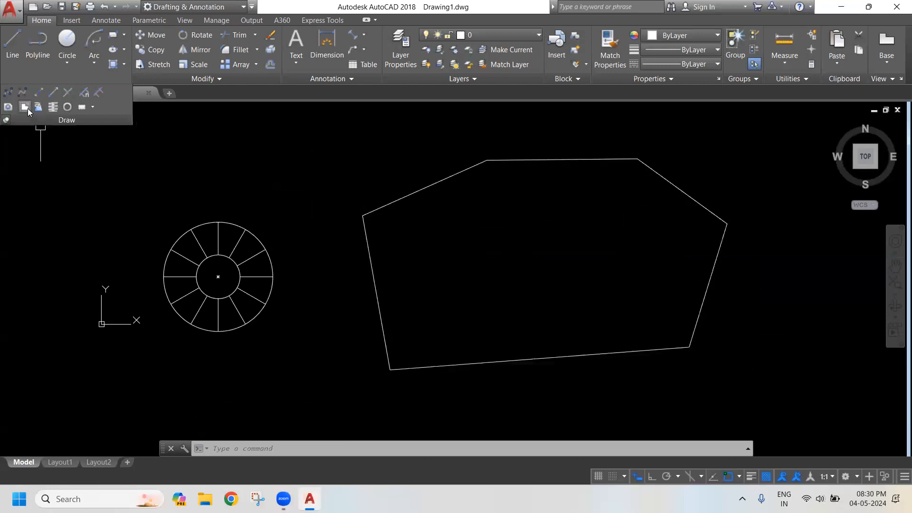
click(24, 107)
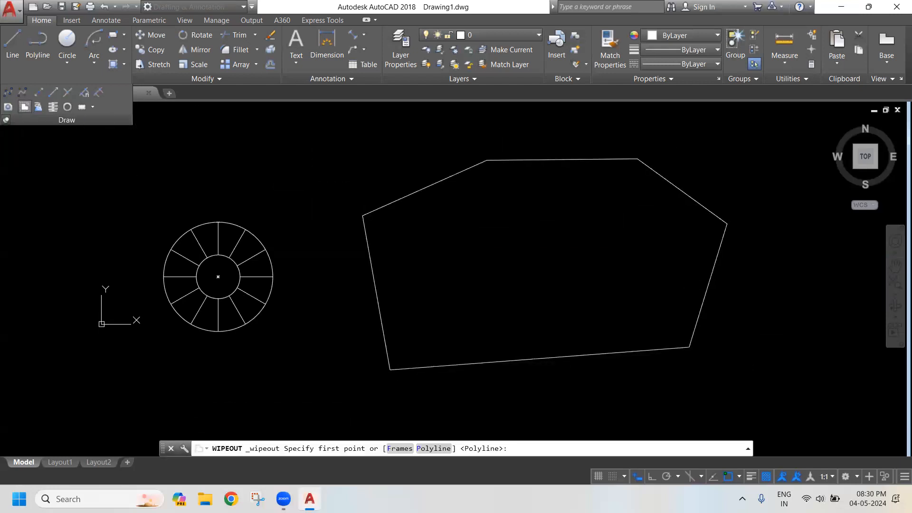
click(401, 449)
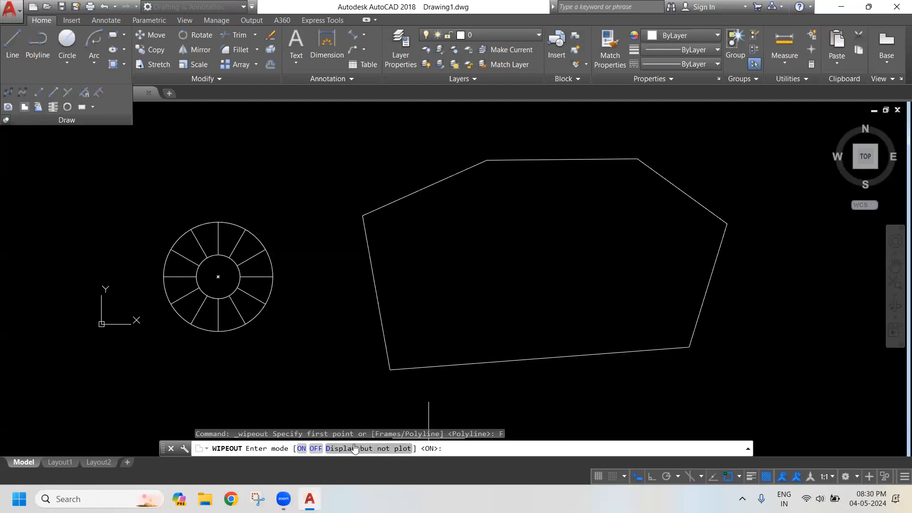
mouse_move(297, 438)
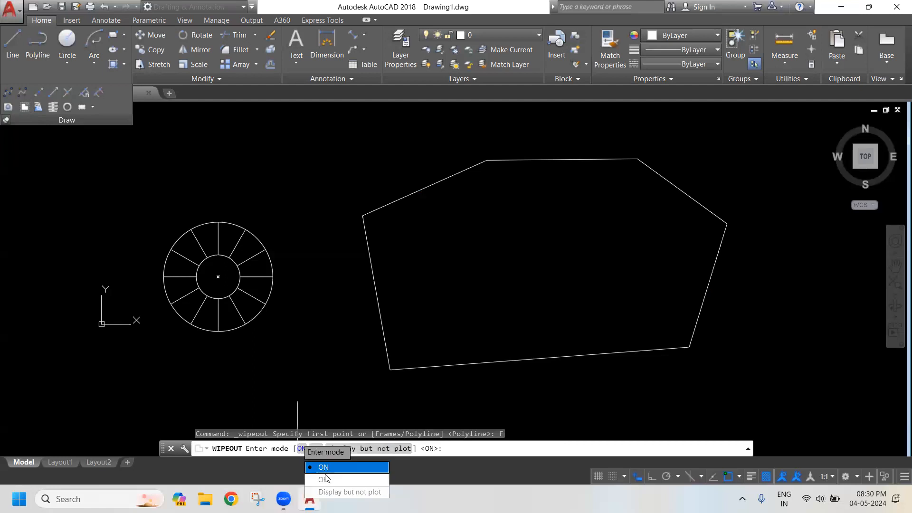
click(325, 479)
mouse_move(301, 338)
middle_down()
mouse_move(342, 351)
mouse_move(432, 315)
middle_up()
scroll(342, 350, down, 2)
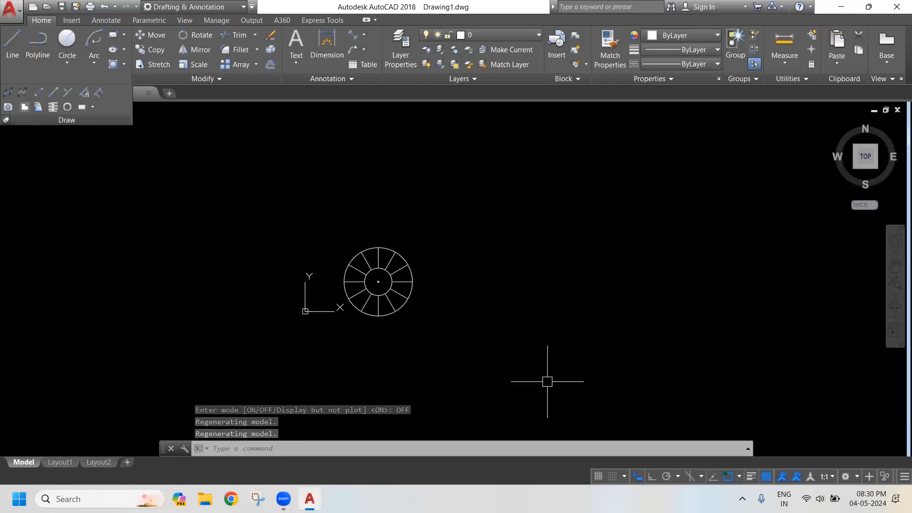
- Set up a plot of the model with the DWG To PDF.pc3 plotter and the plot centered on the sheet
click(90, 6)
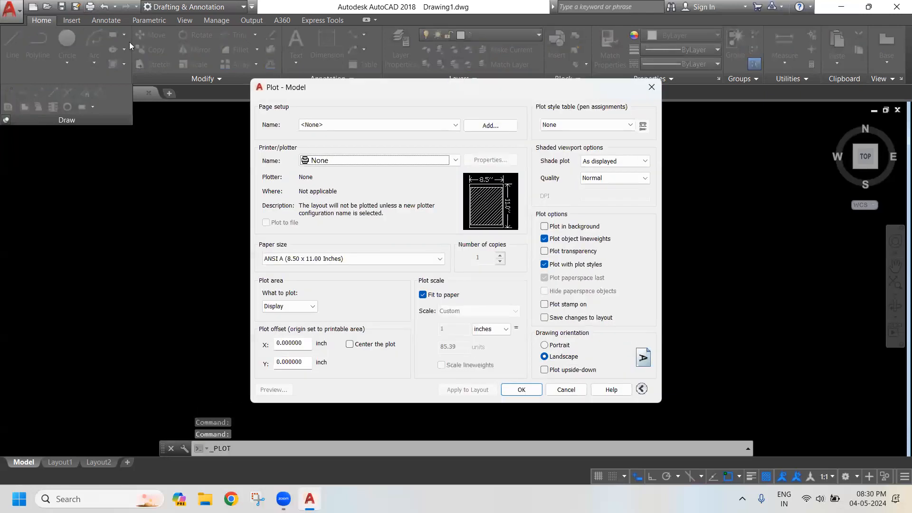
click(327, 163)
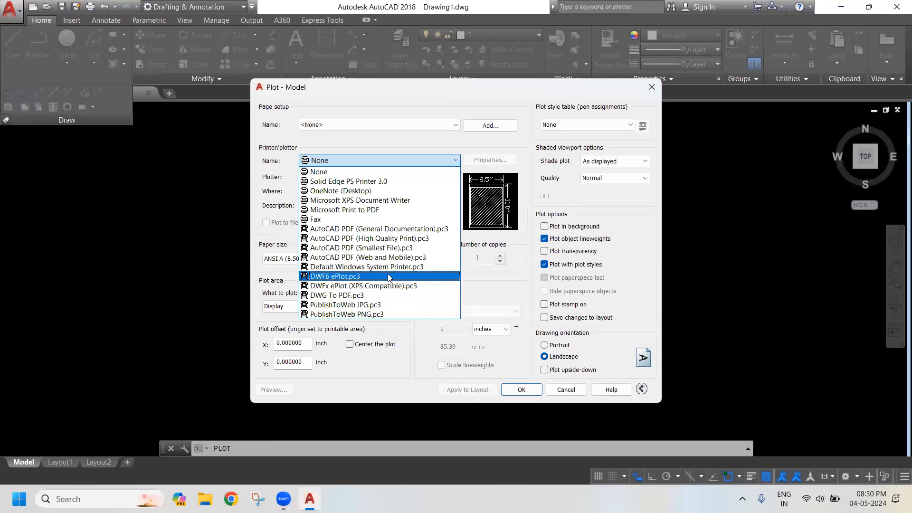
click(388, 295)
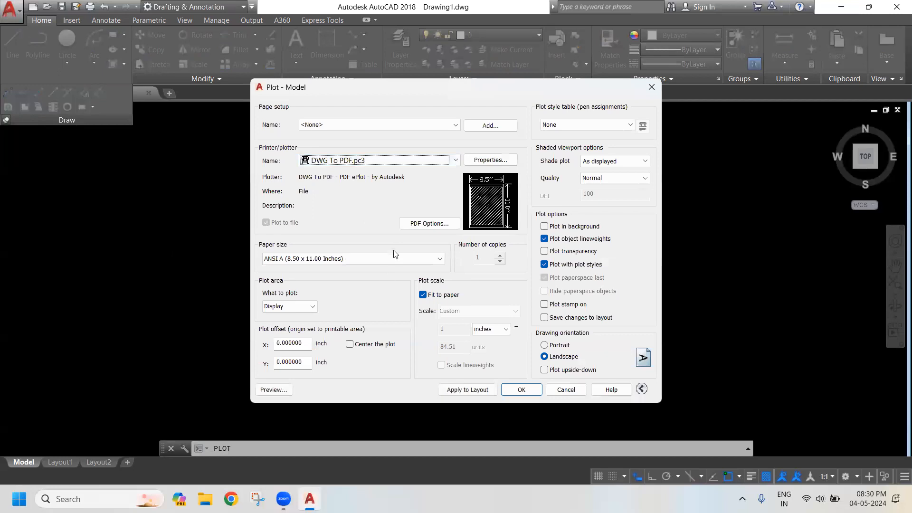
click(368, 348)
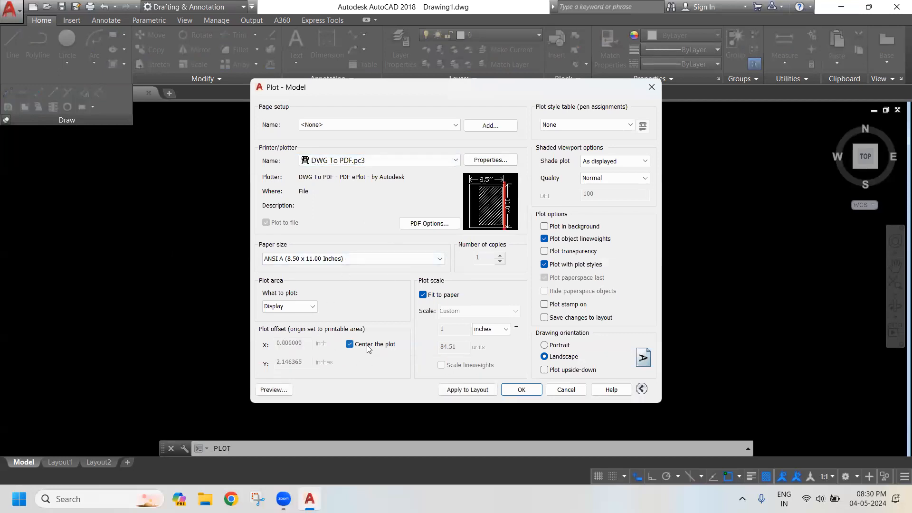
- Preview the plot, examine how the wiped-out area prints, and close the preview
click(273, 390)
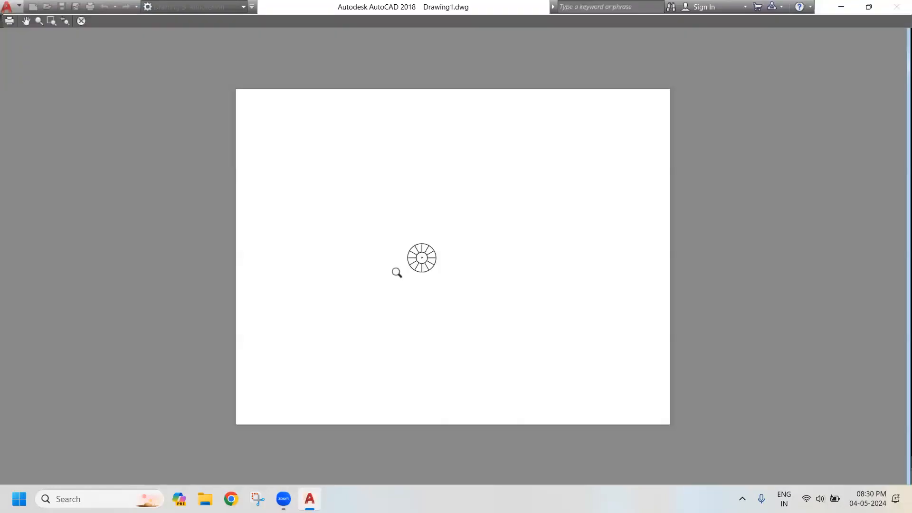
scroll(401, 260, up, 2)
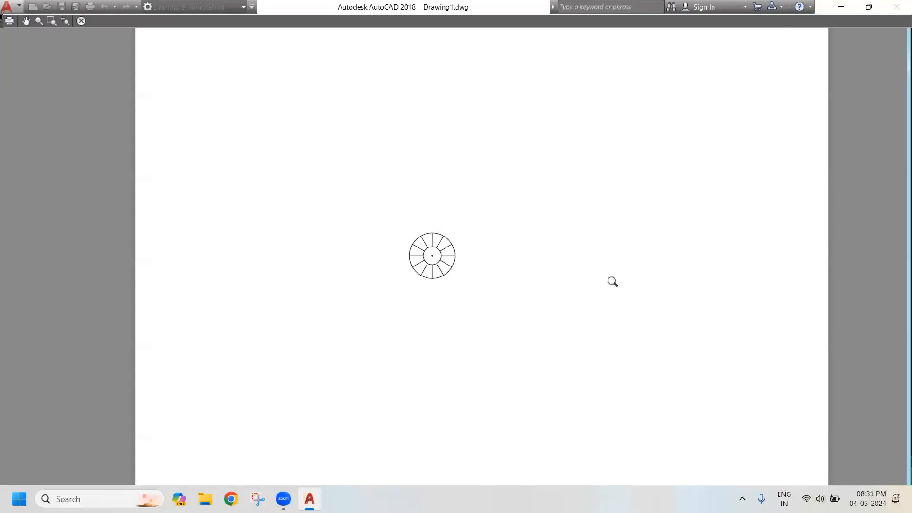
scroll(612, 282, down, 2)
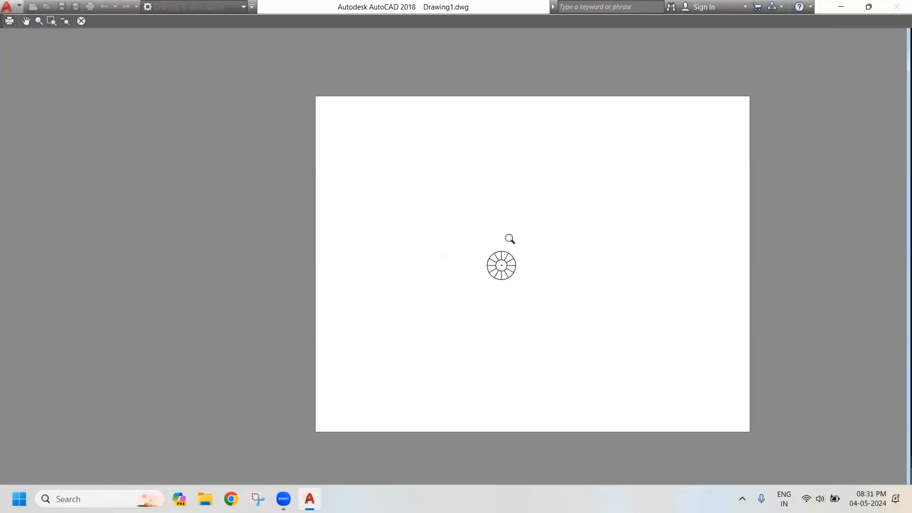
click(81, 21)
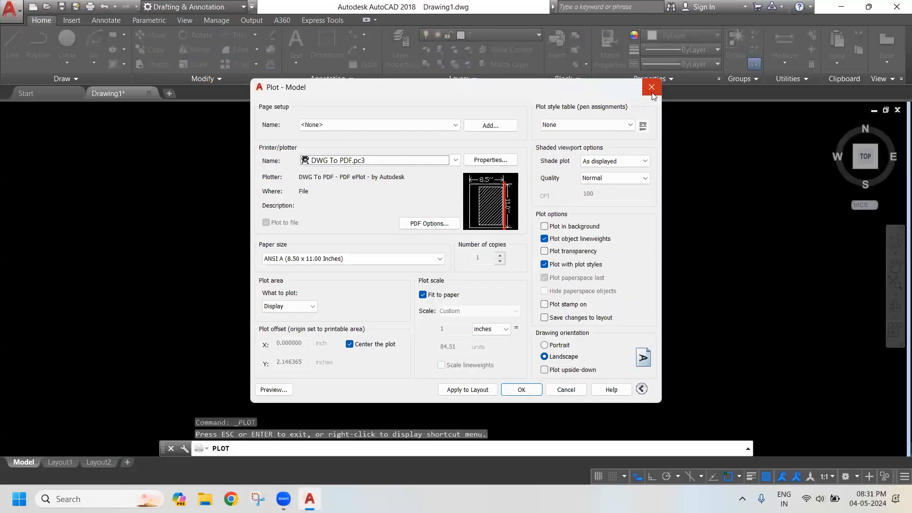
- Close the plot setup and delete the six-cornered wipeout covering the point ring, plain circle, measured line and bulb-shaped region
click(652, 93)
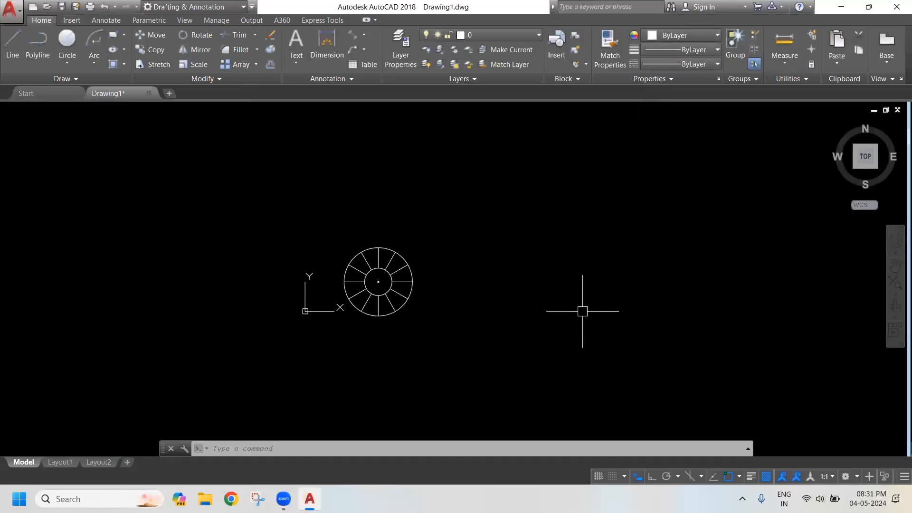
click(576, 368)
click(517, 290)
click(586, 378)
click(551, 317)
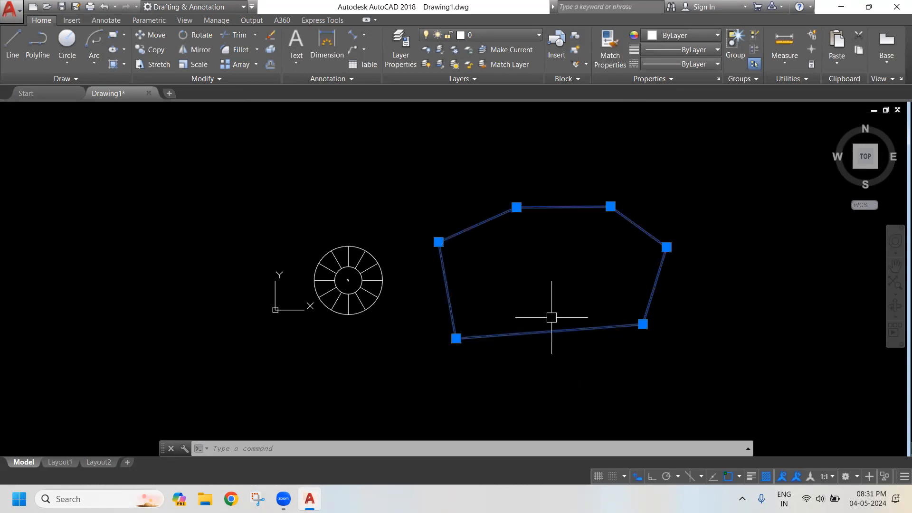
key(Delete)
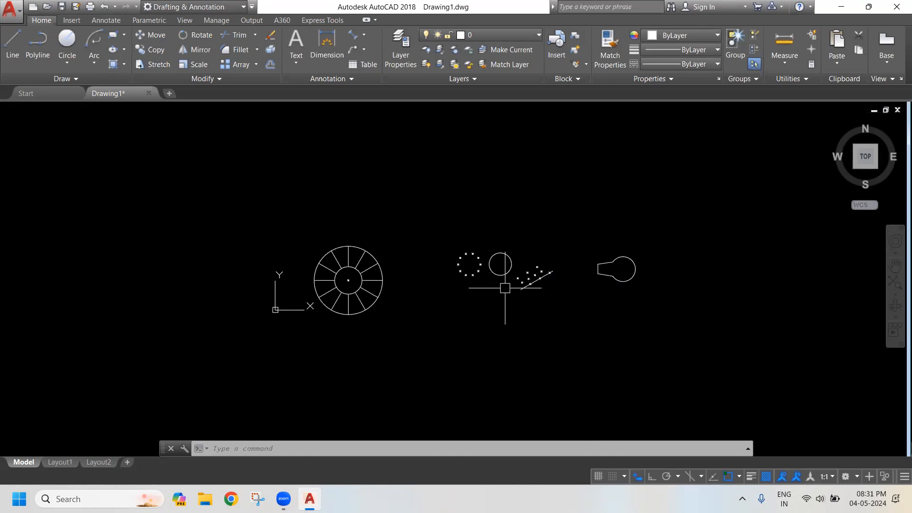
- Keep the extended Draw tools displayed and draw a helix right of the bulb-shaped region with base radius 10, top radius 20 and height 0
click(89, 79)
click(4, 120)
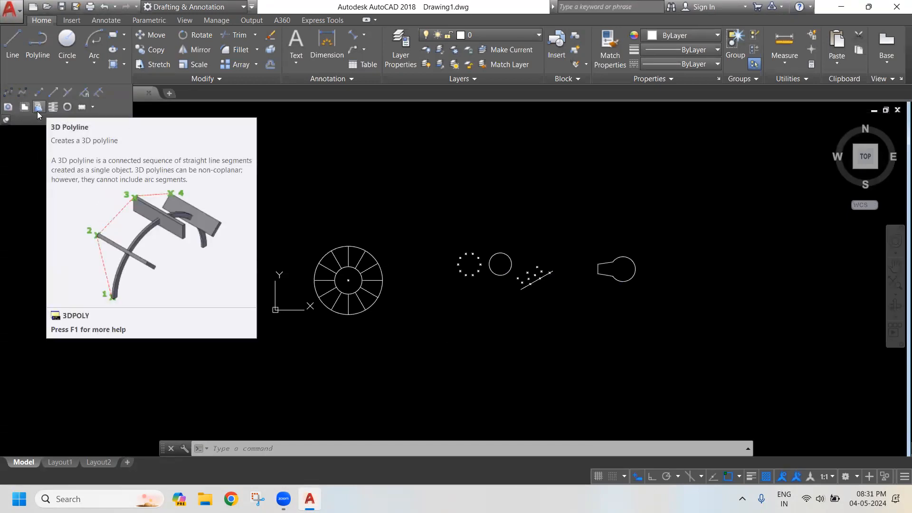
text(hel)
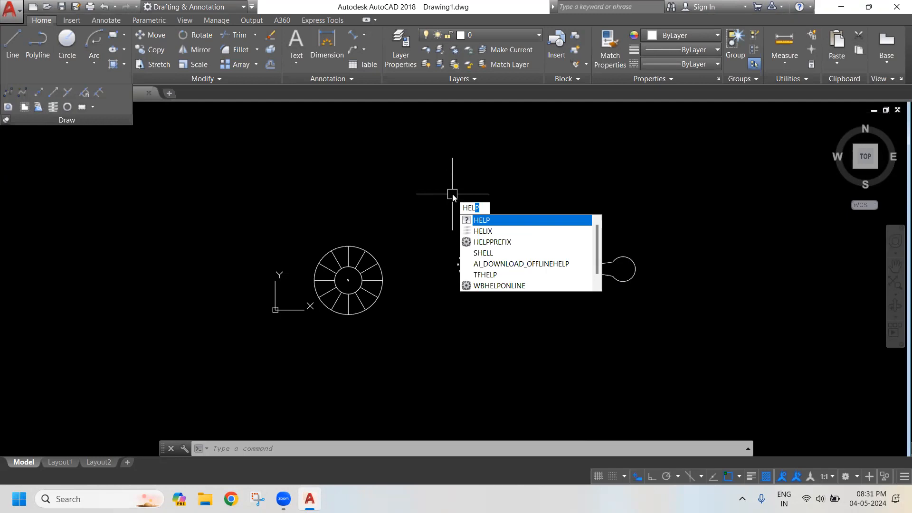
text(x)
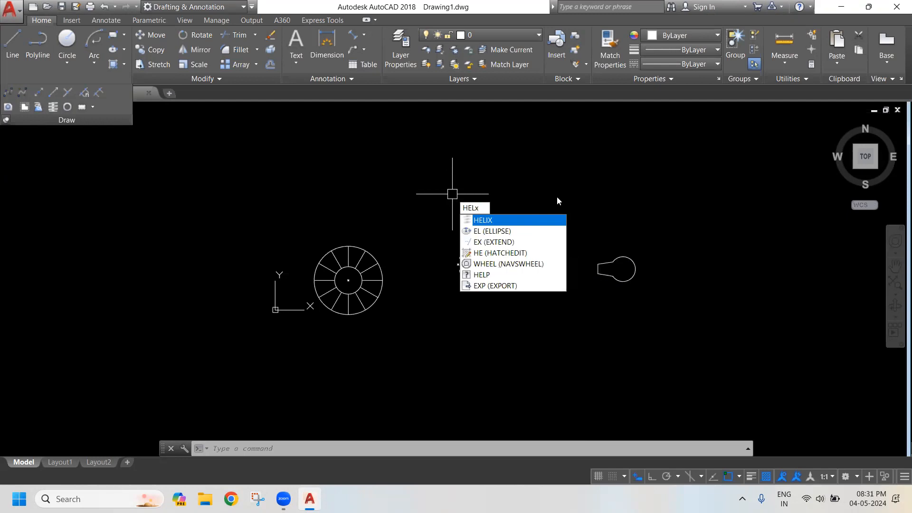
key(Return)
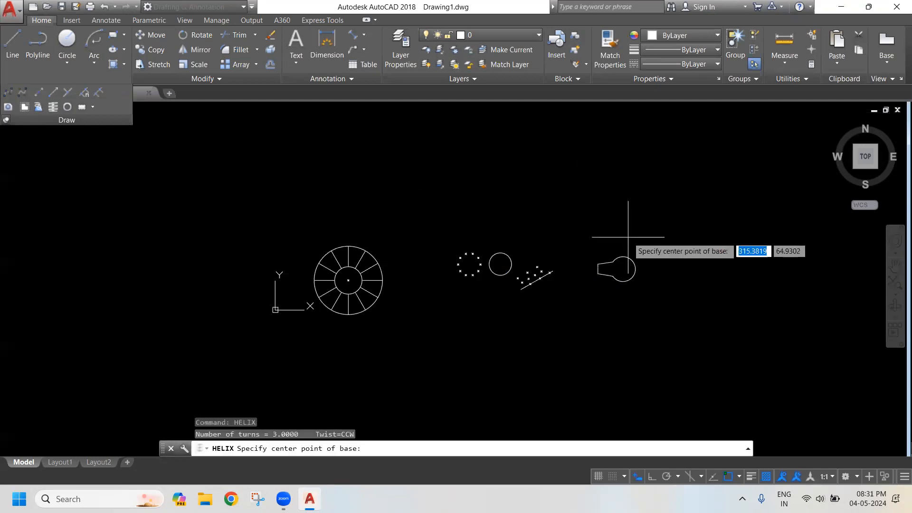
middle_drag(628, 236, 555, 235)
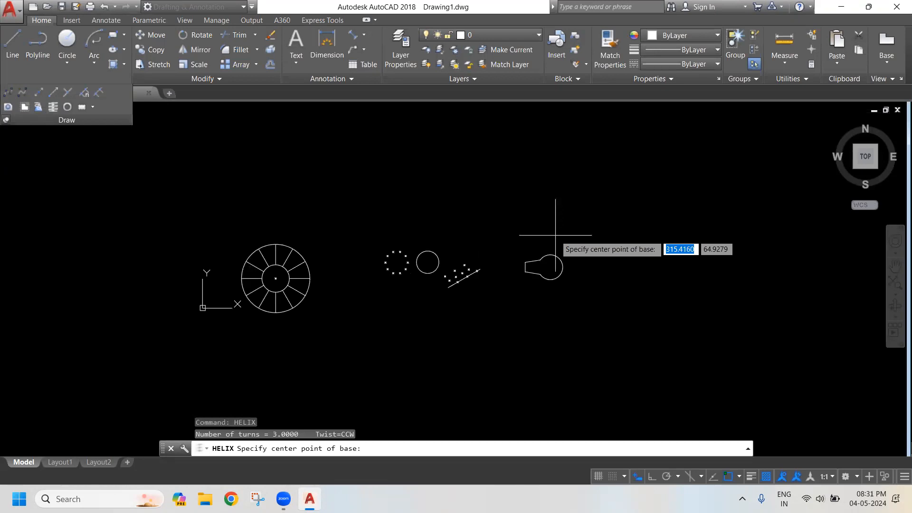
middle_drag(555, 234, 367, 291)
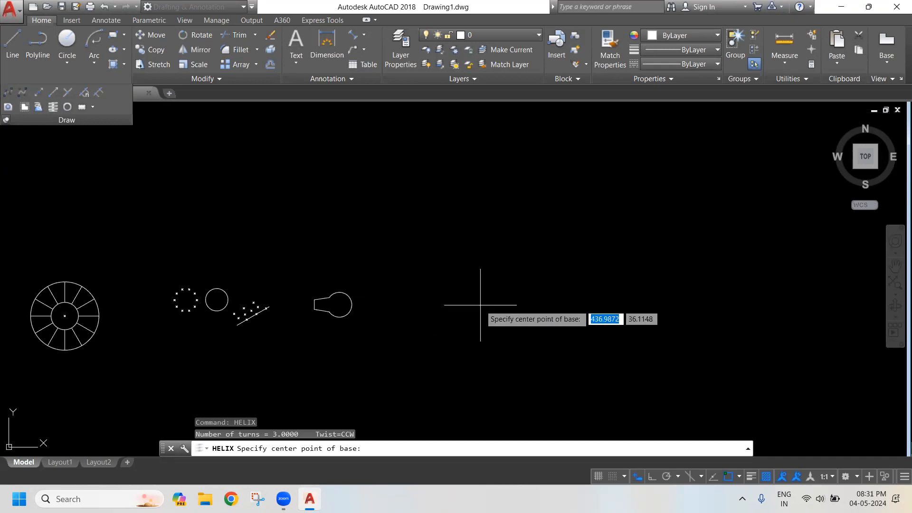
scroll(479, 291, up, 2)
click(431, 308)
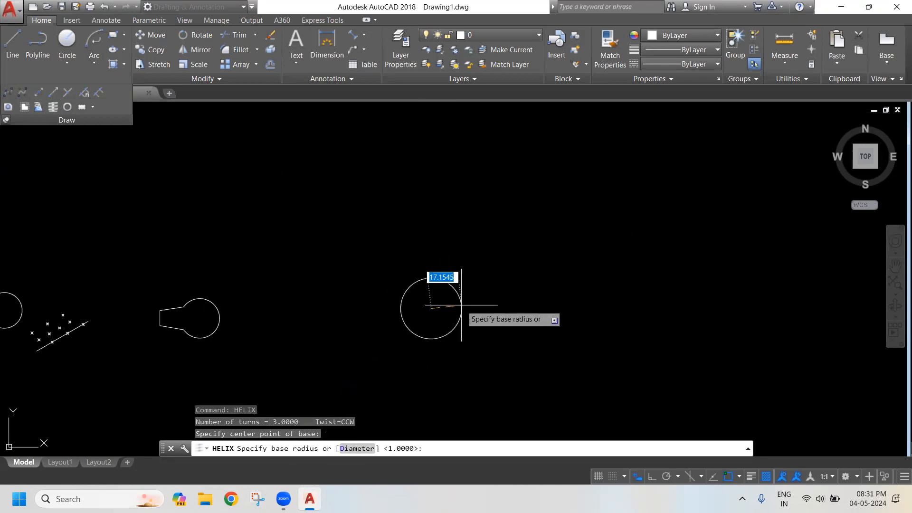
text(10)
key(Return)
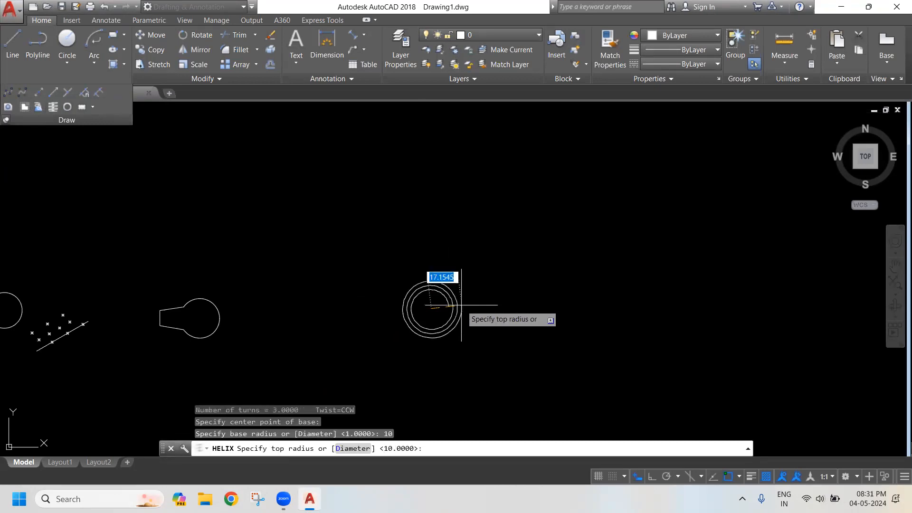
text(20)
key(Return)
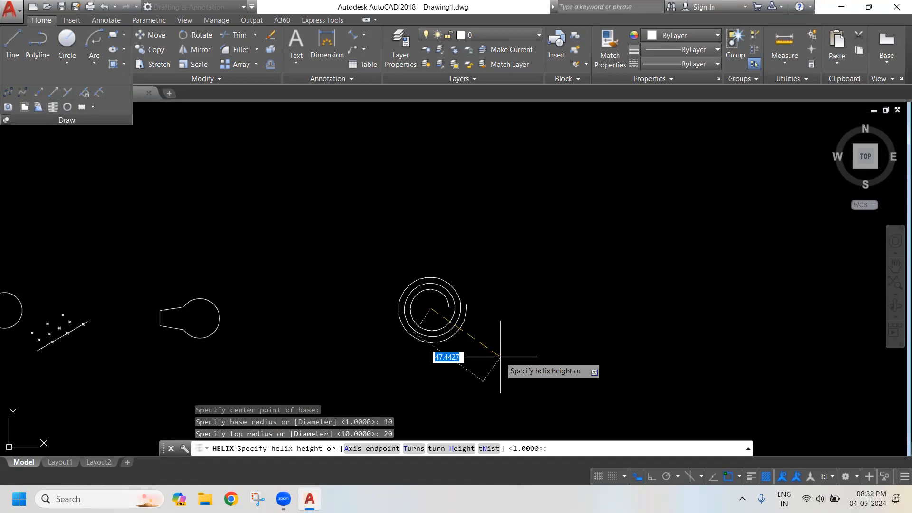
text(0)
key(Return)
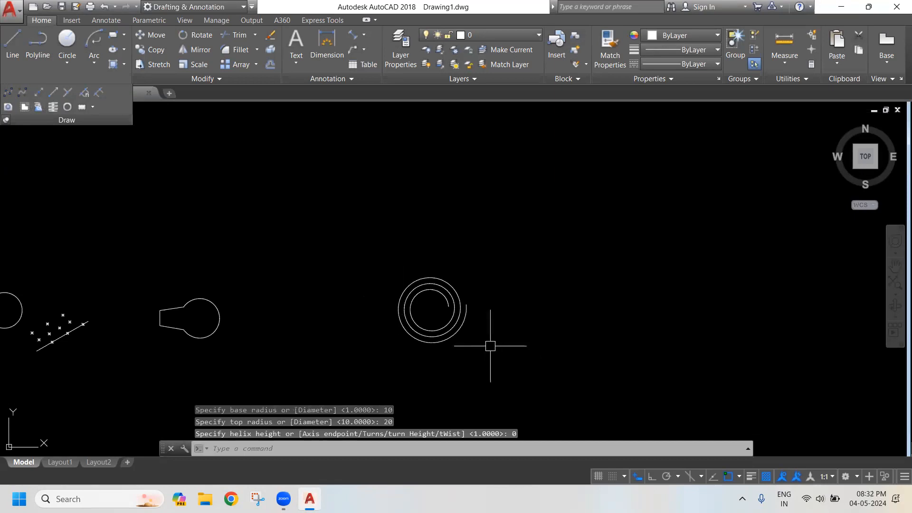
- Place five scattered donuts with inside diameter 5 and outside diameter 10 to the right of the helix
scroll(499, 293, up, 4)
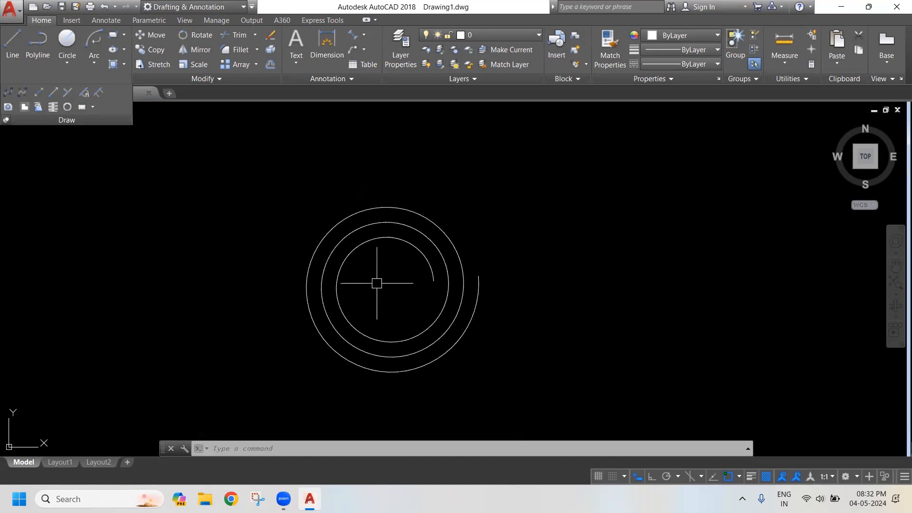
mouse_move(376, 284)
middle_down()
mouse_move(238, 283)
mouse_move(118, 304)
middle_up()
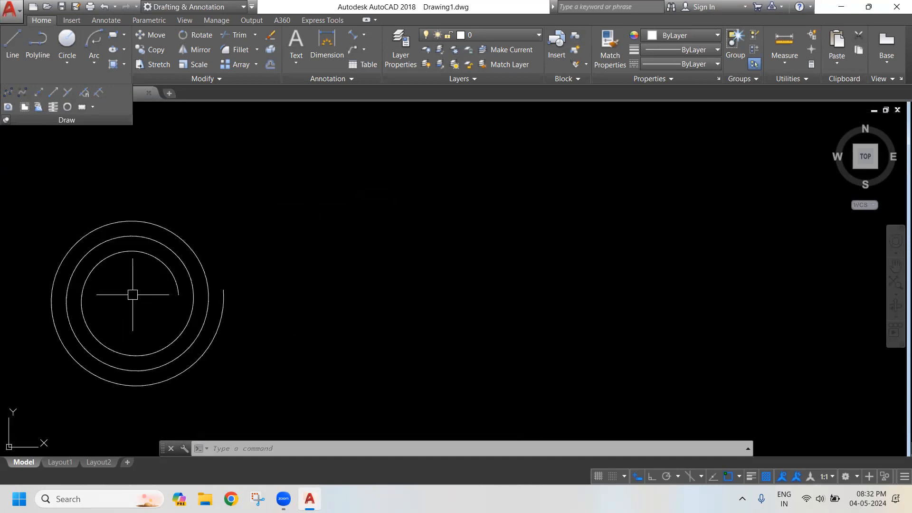
middle_drag(208, 283, 168, 258)
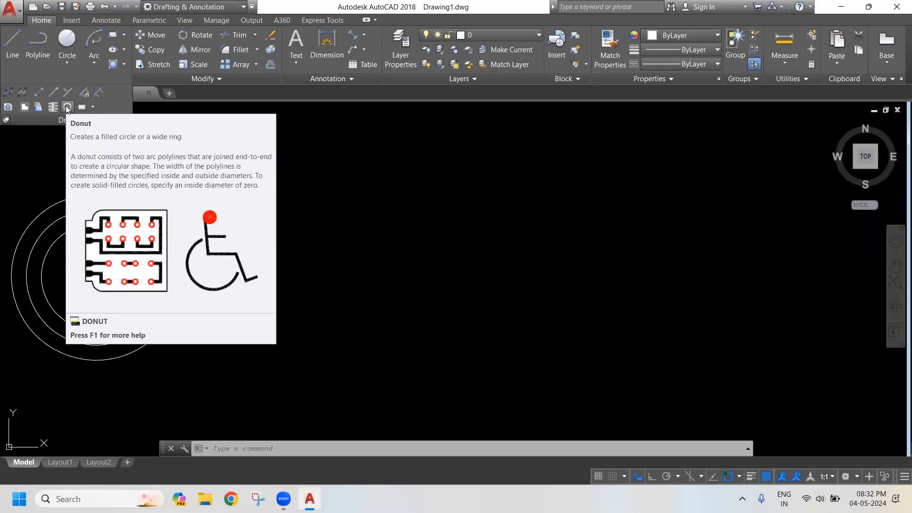
text(DO)
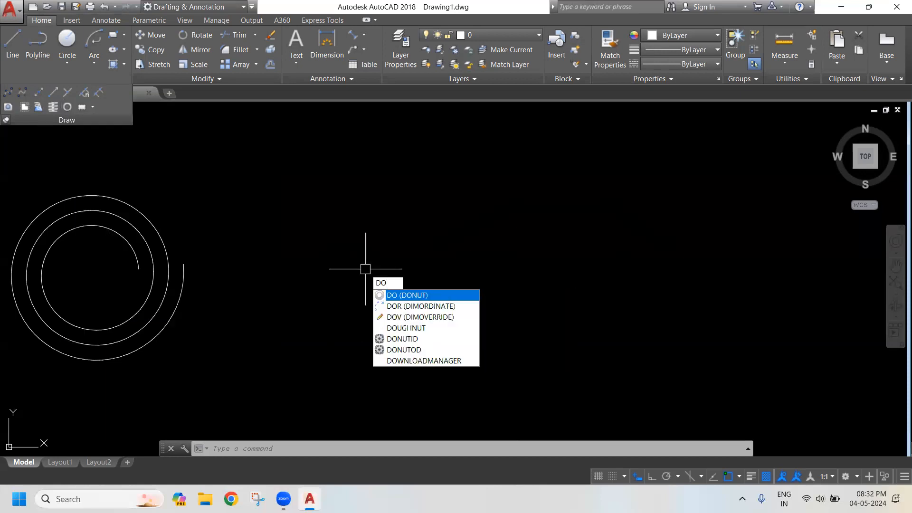
key(Return)
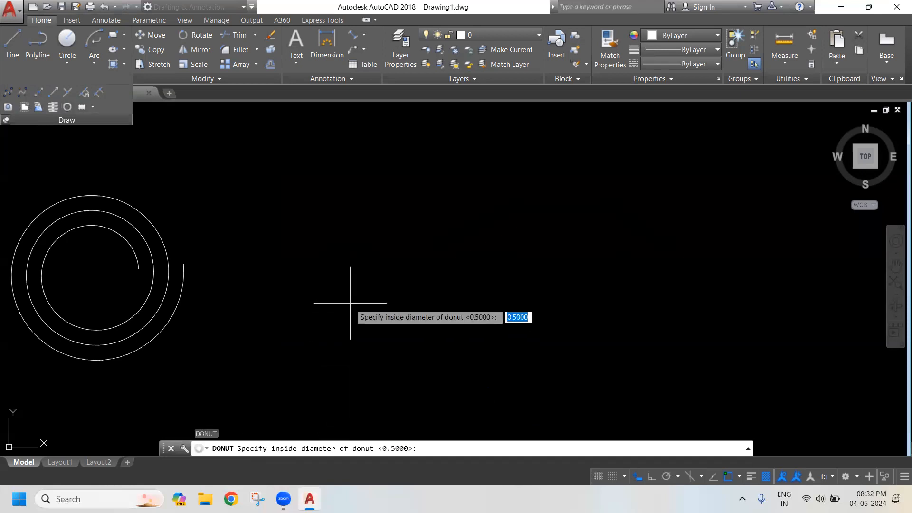
text(5)
key(Return)
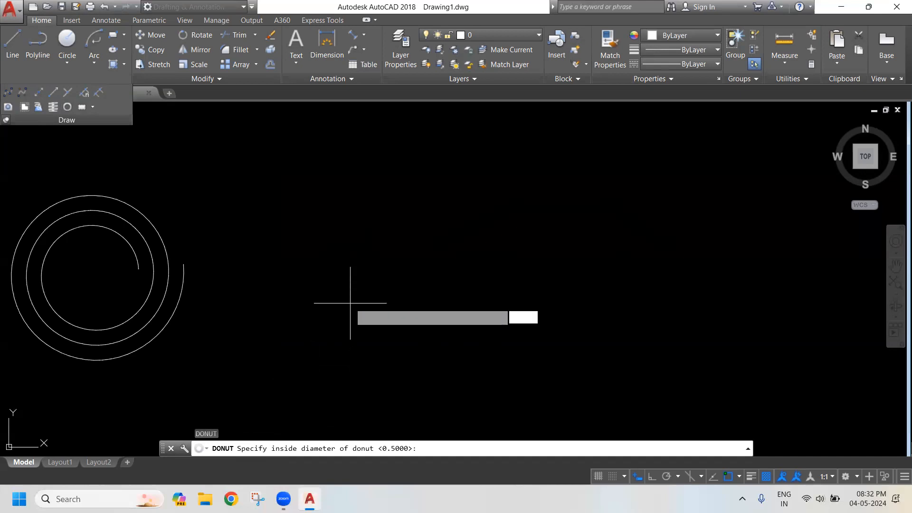
text(10)
key(Return)
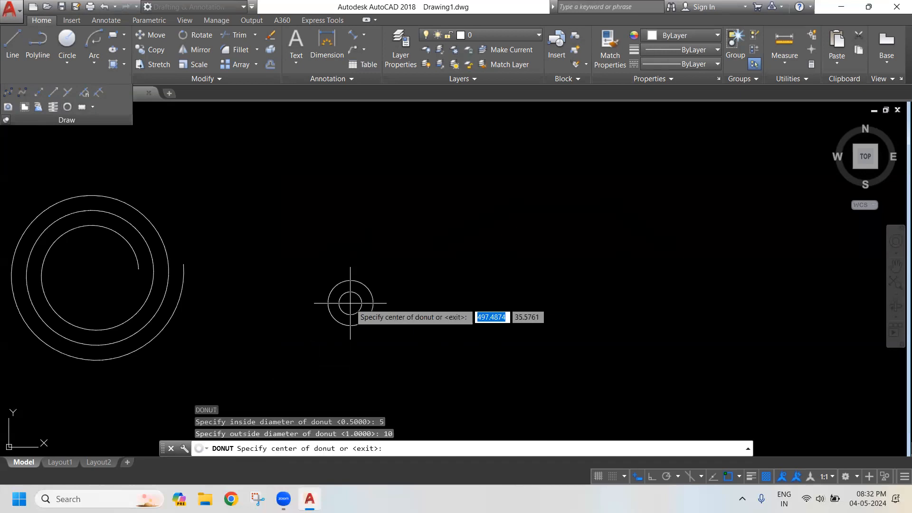
click(299, 236)
click(299, 331)
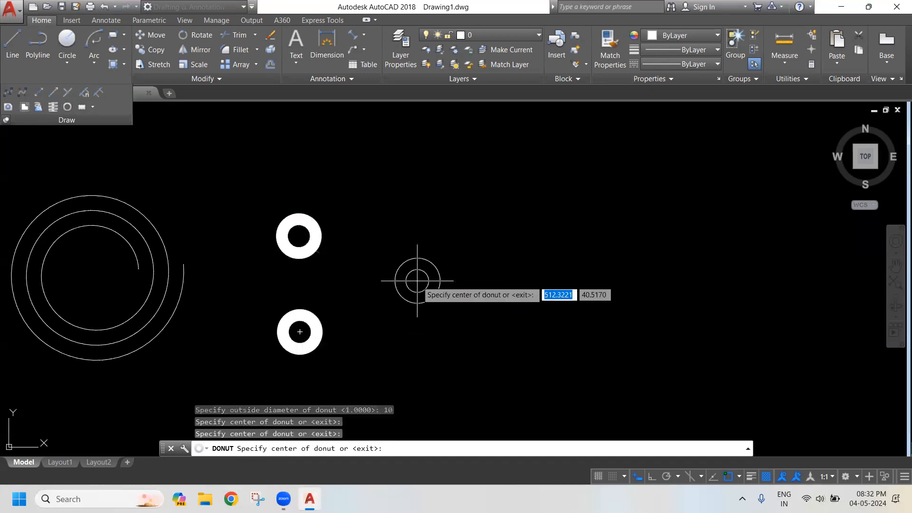
click(395, 284)
click(436, 202)
click(492, 298)
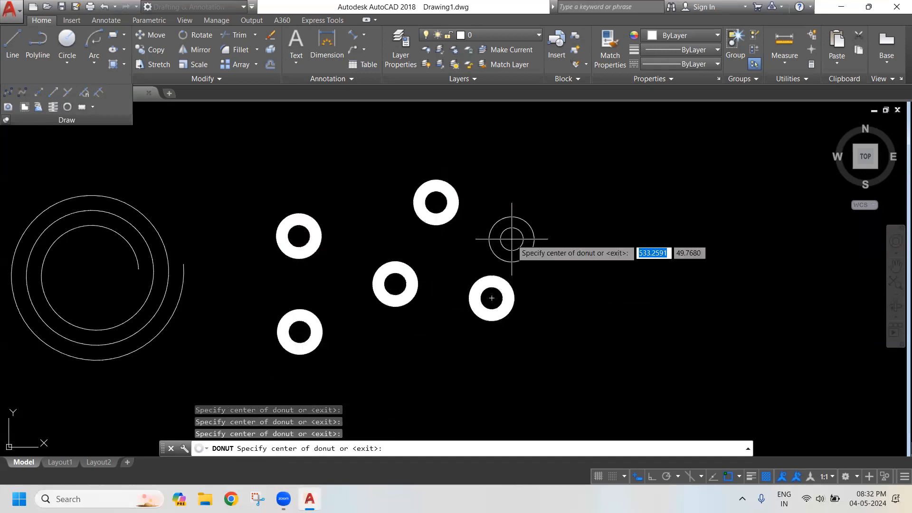
key(Escape)
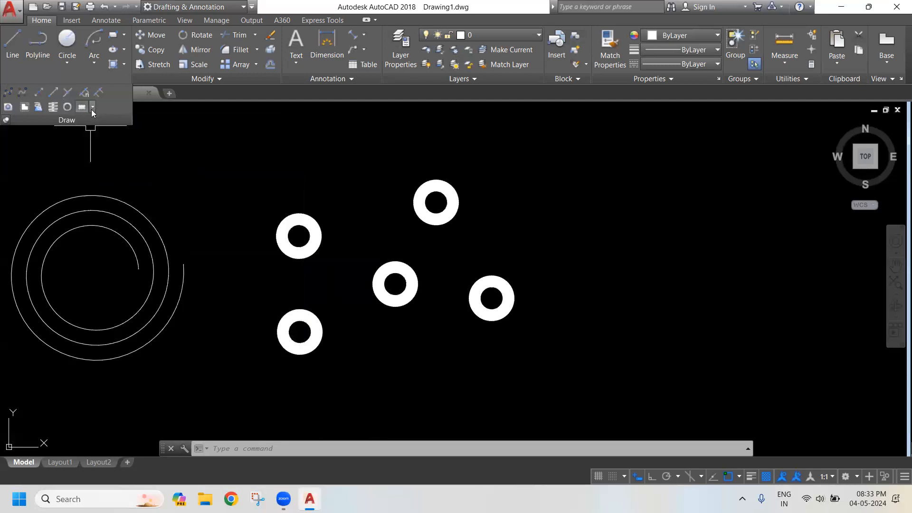
- Draw a rectangular revision cloud around the rightmost donut
click(91, 108)
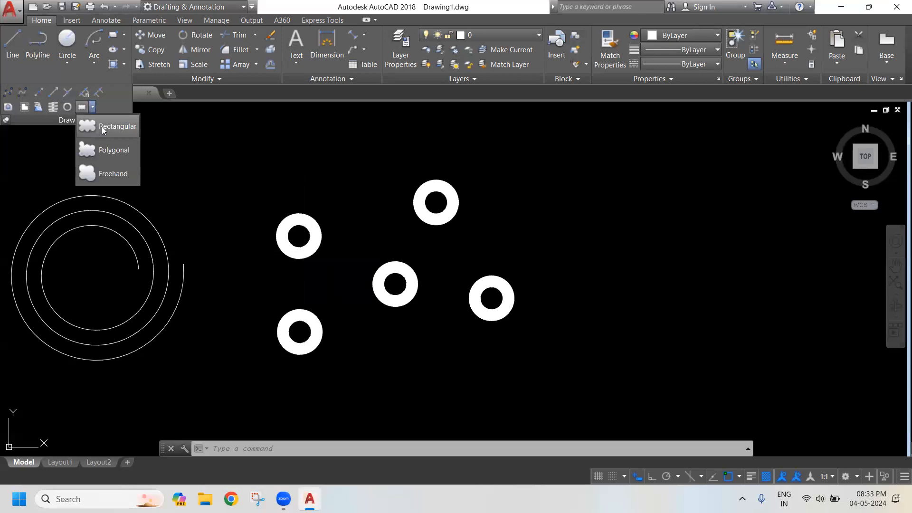
click(105, 127)
scroll(453, 248, up, 2)
middle_drag(453, 248, 304, 230)
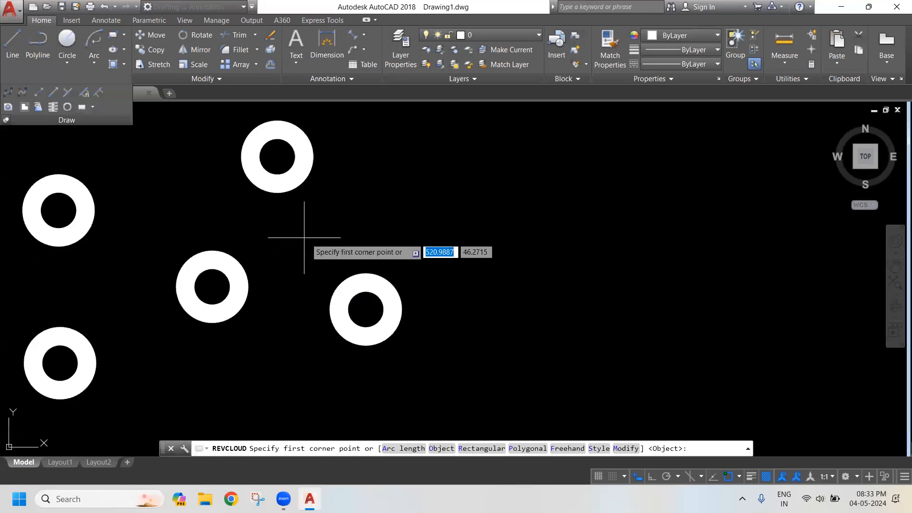
click(299, 233)
click(451, 362)
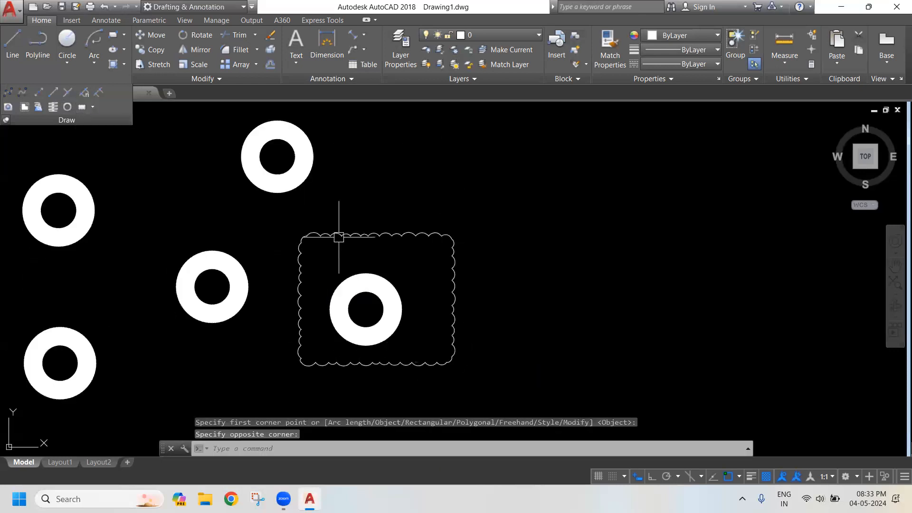
- Draw a five-cornered polygonal revision cloud to the right of the rectangular cloud
middle_drag(520, 322, 383, 313)
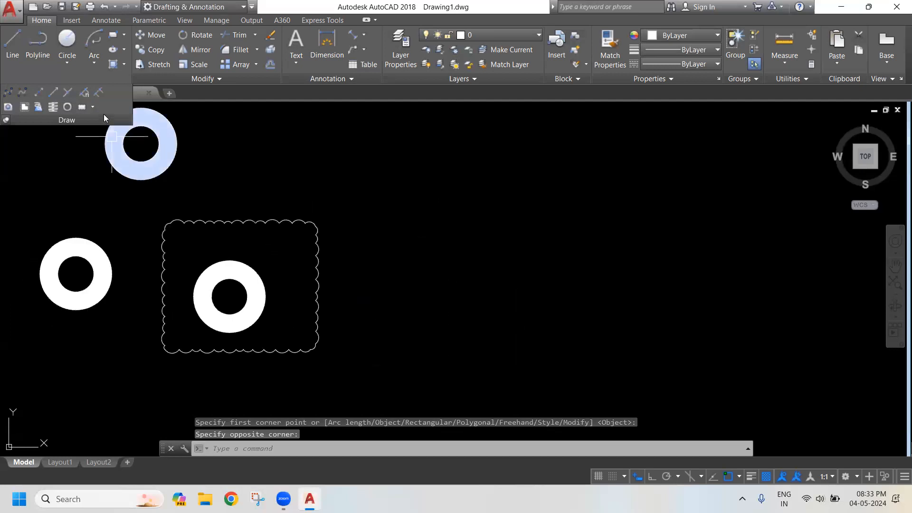
click(93, 107)
click(100, 149)
scroll(399, 250, down, 2)
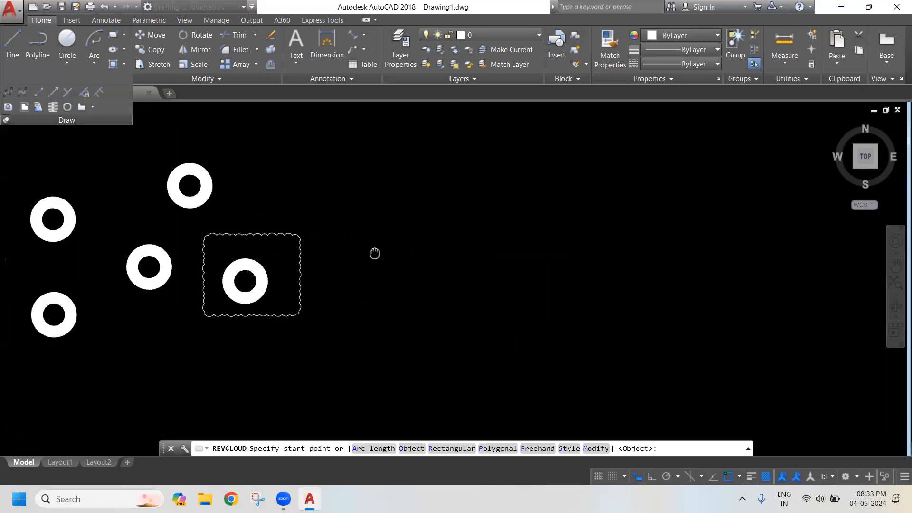
middle_drag(374, 252, 332, 247)
click(336, 245)
click(382, 215)
click(432, 289)
click(372, 317)
click(333, 286)
right_click(333, 286)
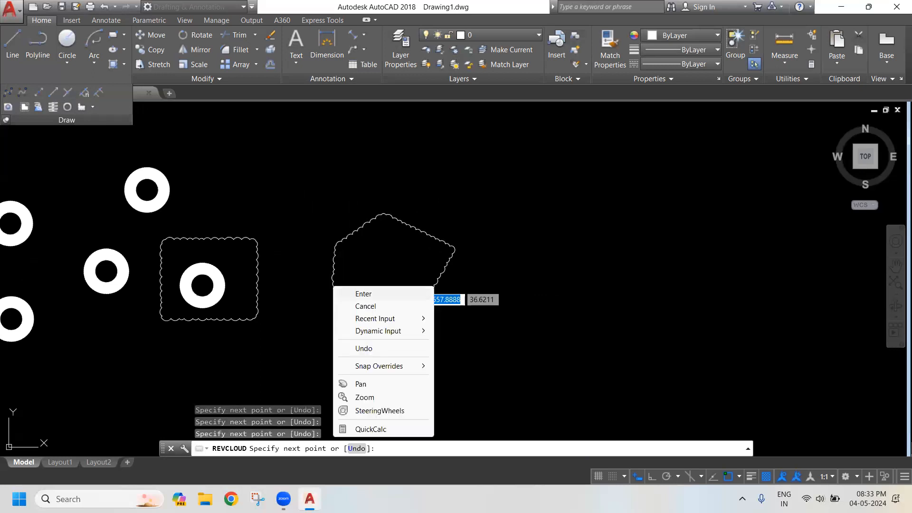
click(361, 293)
- Draw a roughly circular freehand revision cloud to the right of the polygonal cloud
middle_drag(444, 258, 385, 256)
click(93, 107)
click(105, 175)
middle_drag(477, 245, 342, 248)
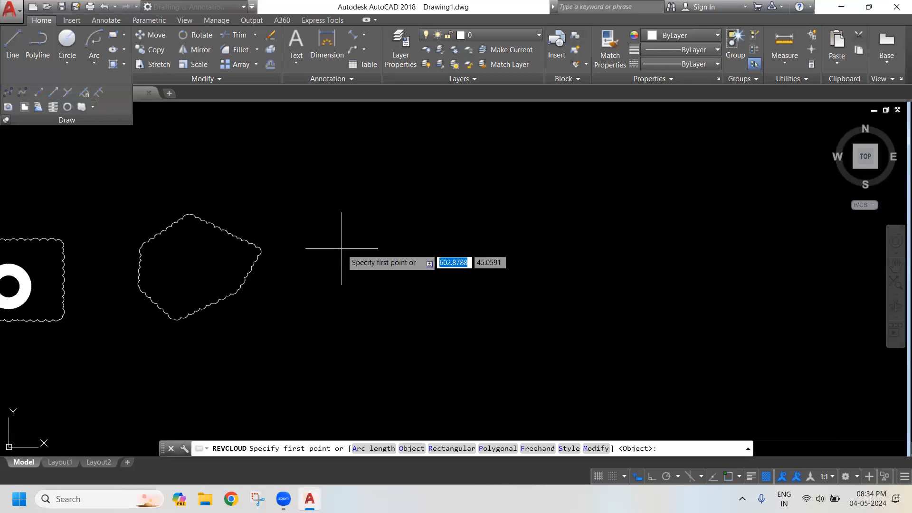
click(472, 227)
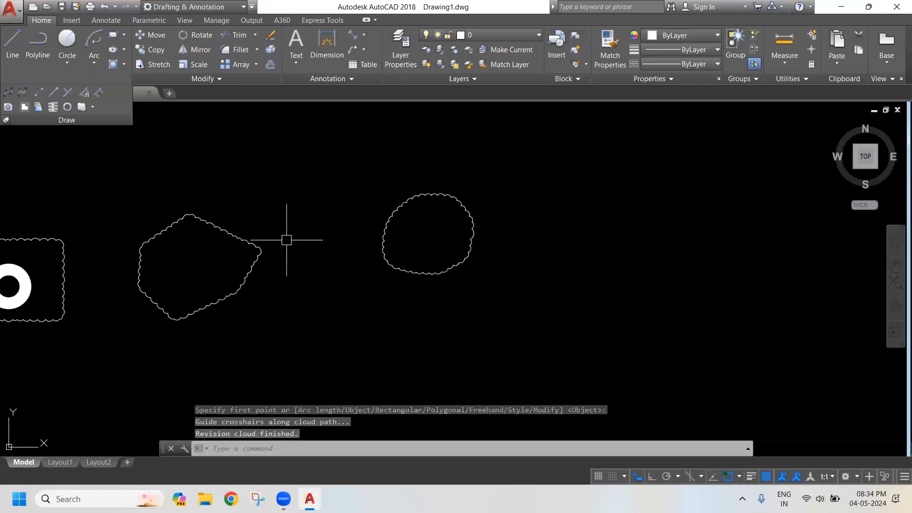
- Try to set a rectangular revision cloud's minimum arc length to 3 and maximum arc length to 10
scroll(356, 243, down, 2)
mouse_move(356, 242)
middle_down()
mouse_move(391, 252)
mouse_move(479, 216)
middle_up()
scroll(326, 241, up, 2)
scroll(345, 250, up, 2)
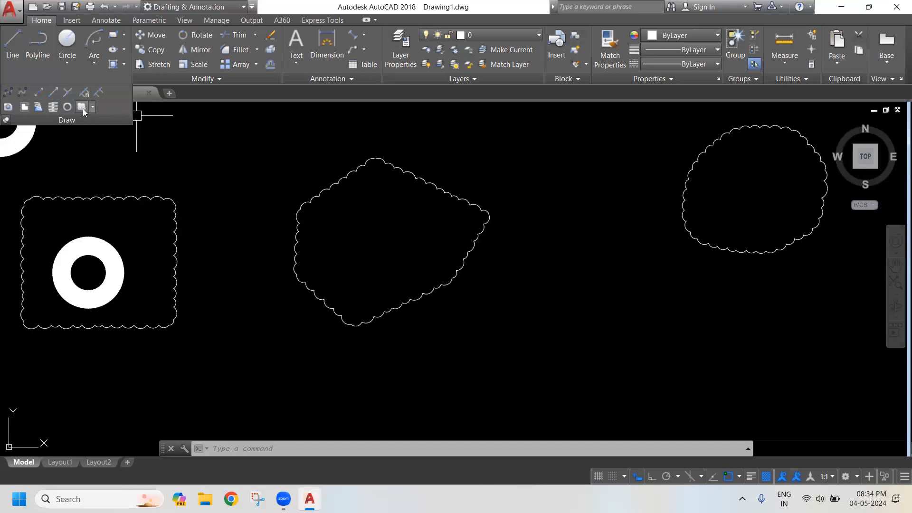
click(89, 108)
click(92, 107)
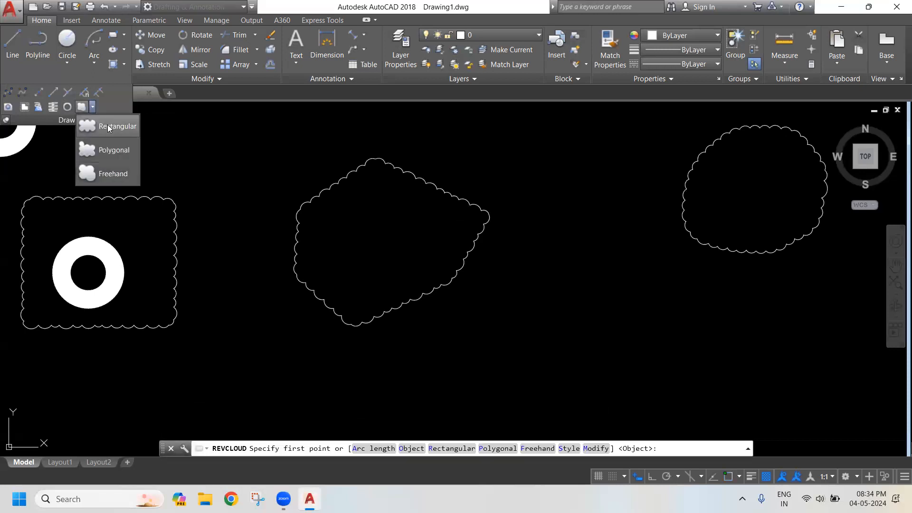
click(108, 126)
middle_drag(484, 326, 466, 221)
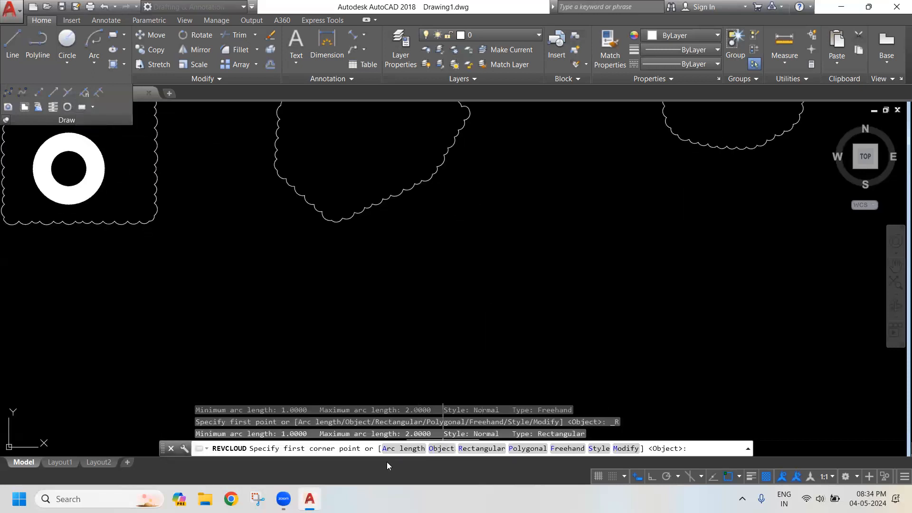
click(412, 448)
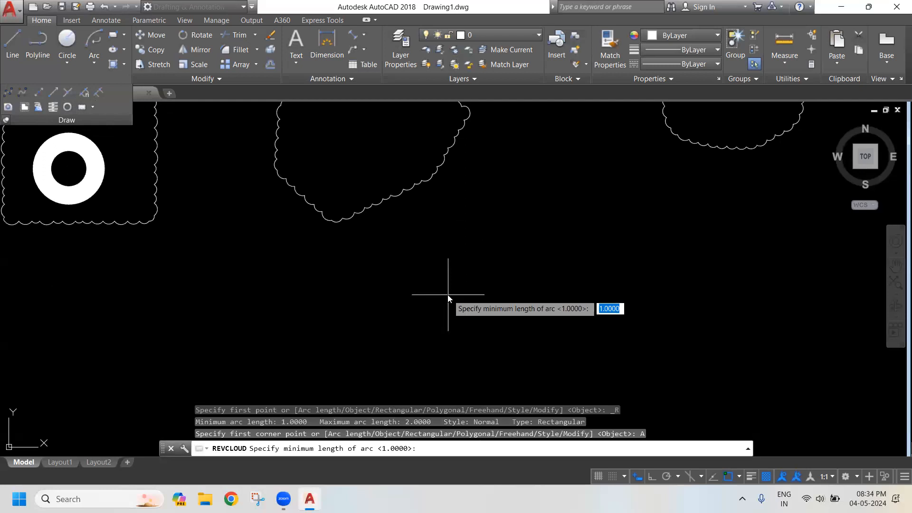
key(Return)
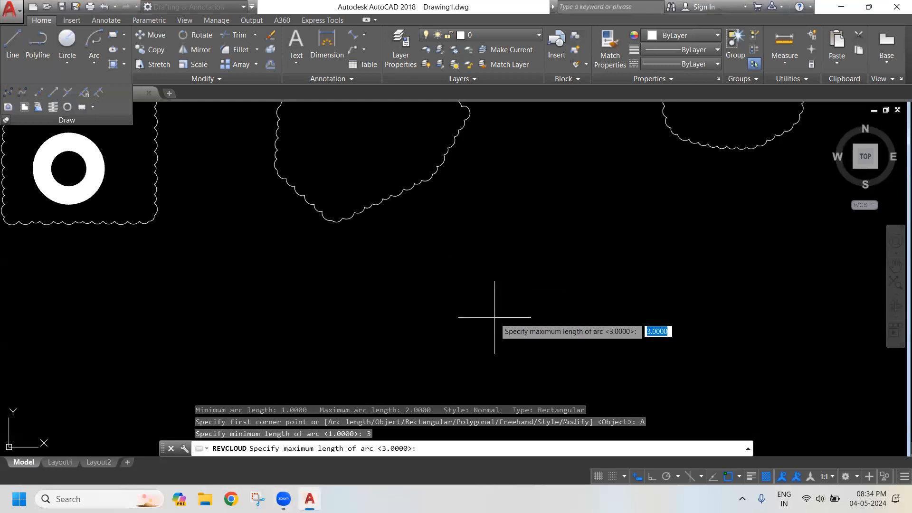
key(Return)
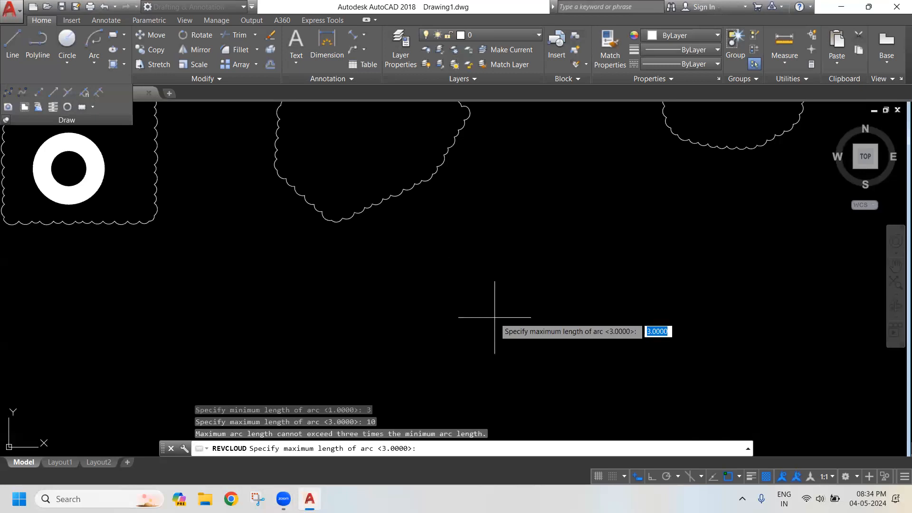
scroll(495, 317, down, 3)
middle_drag(495, 318, 433, 212)
click(434, 211)
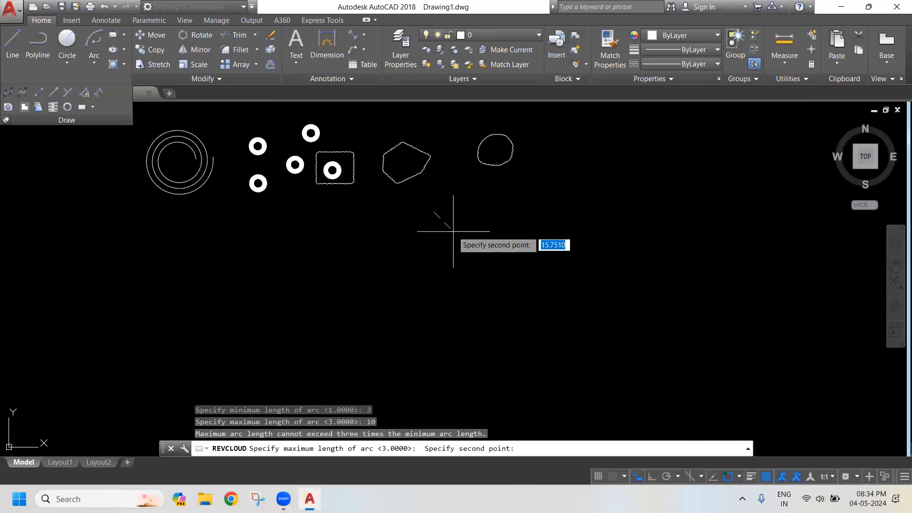
- Draw a rectangular revision cloud with the existing arc lengths, below and between the polygonal and freehand clouds
click(82, 107)
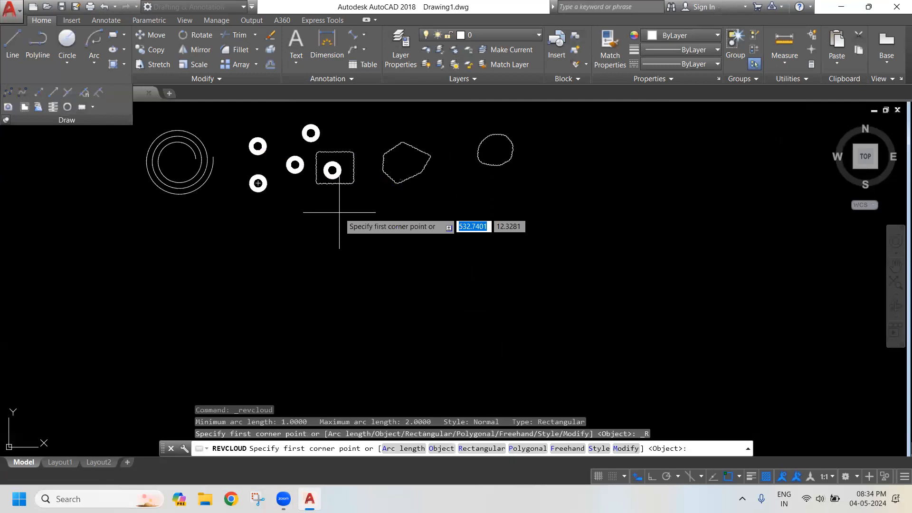
click(414, 204)
click(483, 255)
scroll(457, 236, up, 4)
scroll(416, 229, up, 2)
middle_drag(415, 230, 448, 220)
- Start another rectangular revision cloud with minimum arc length 5 and maximum arc length 10
click(85, 107)
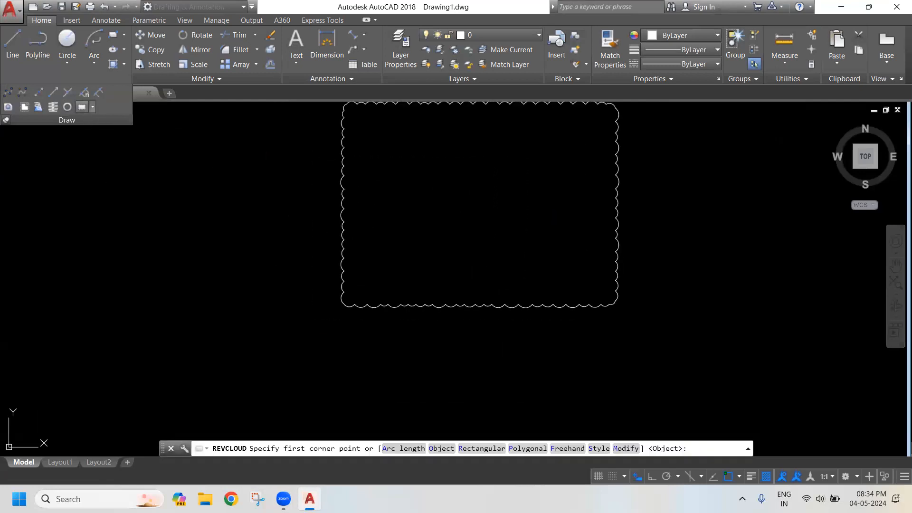
click(403, 448)
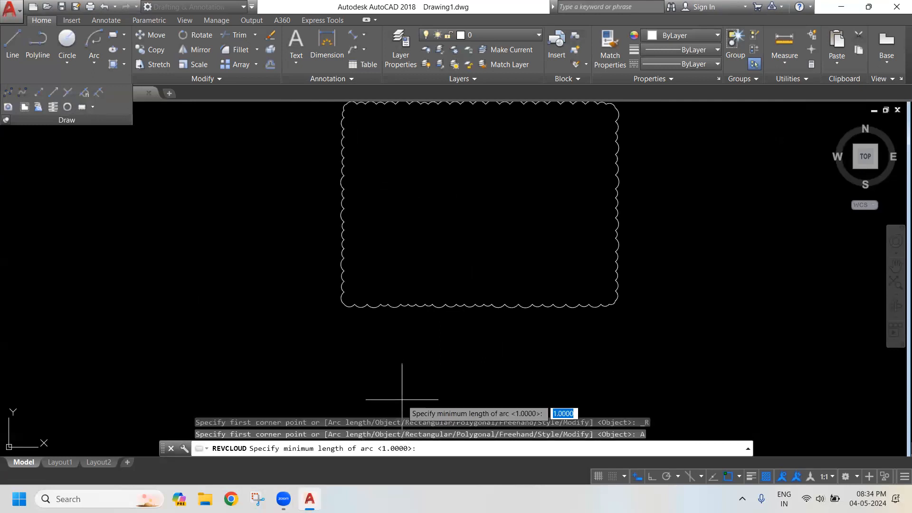
text(5)
key(Return)
text(10)
key(Return)
- Place the large-arc rectangular revision cloud to the lower right of the small-arc rectangular cloud
scroll(402, 377, down, 4)
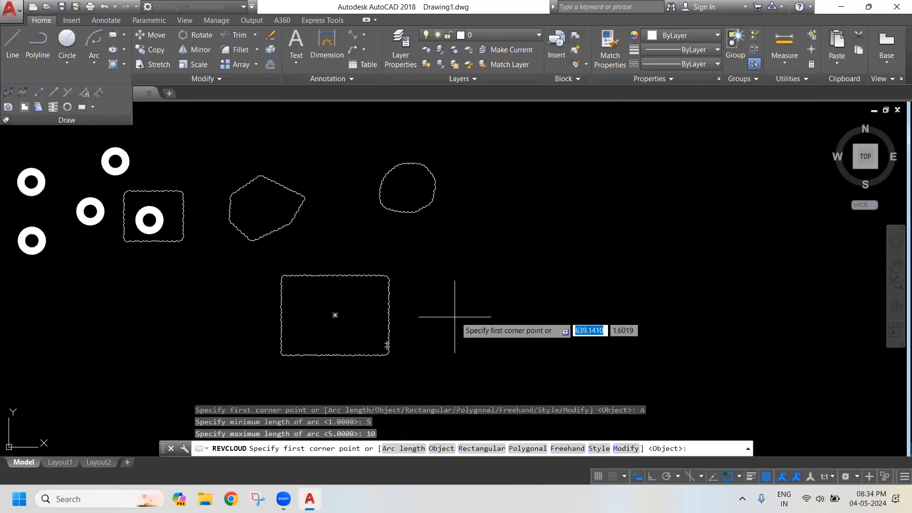
click(457, 300)
middle_drag(606, 397, 561, 339)
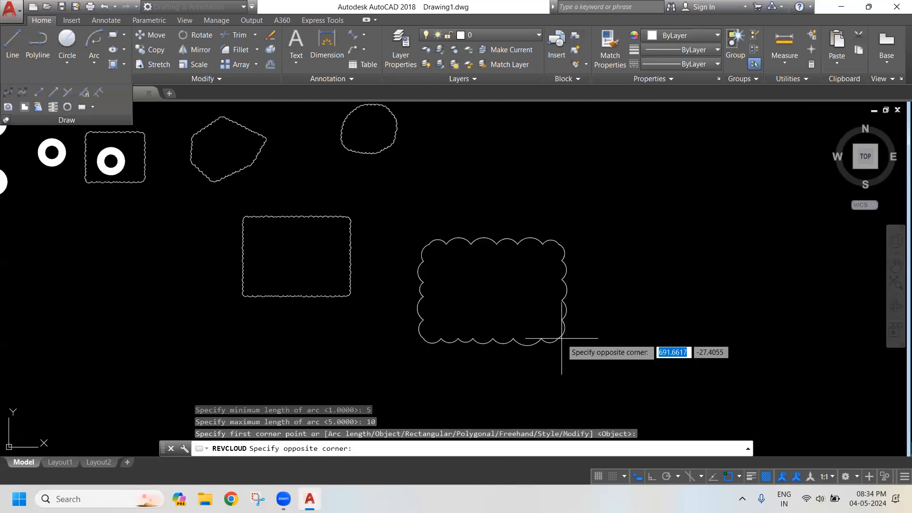
click(567, 374)
scroll(440, 282, up, 2)
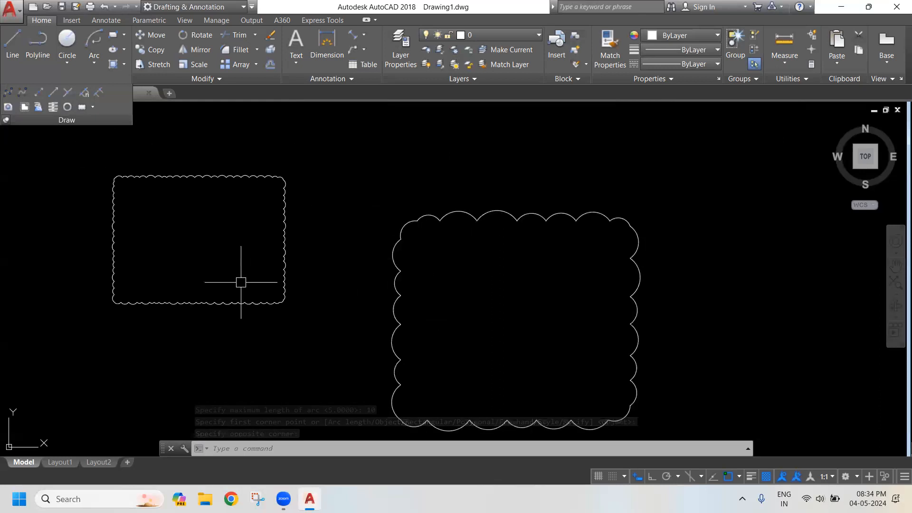
scroll(468, 249, down, 2)
middle_drag(338, 190, 412, 238)
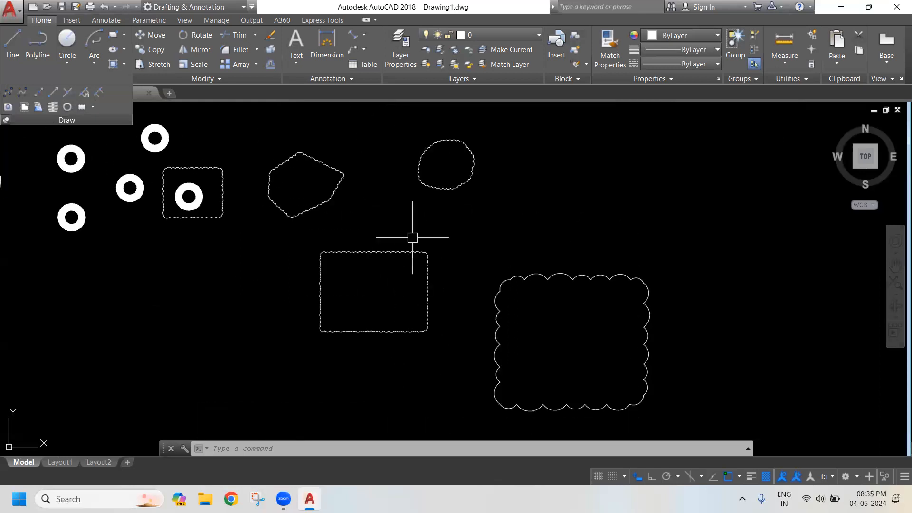
scroll(342, 254, down, 2)
middle_drag(342, 254, 428, 299)
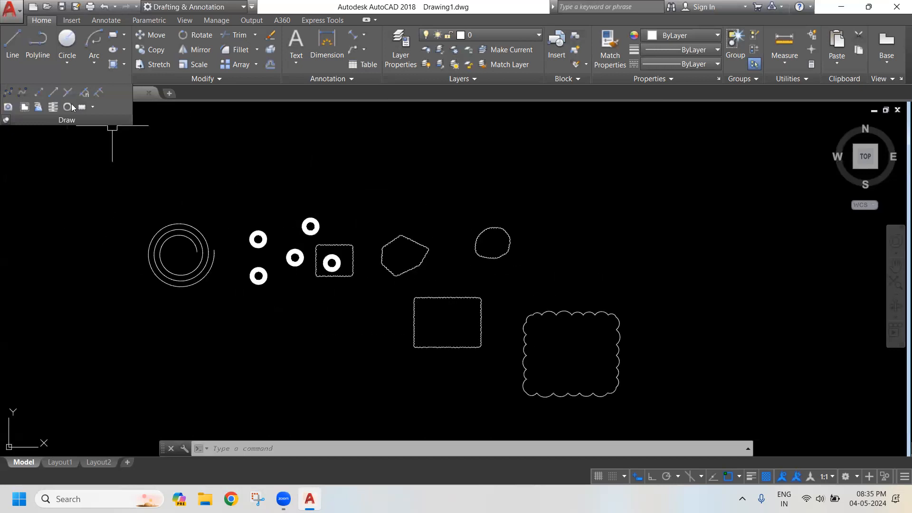